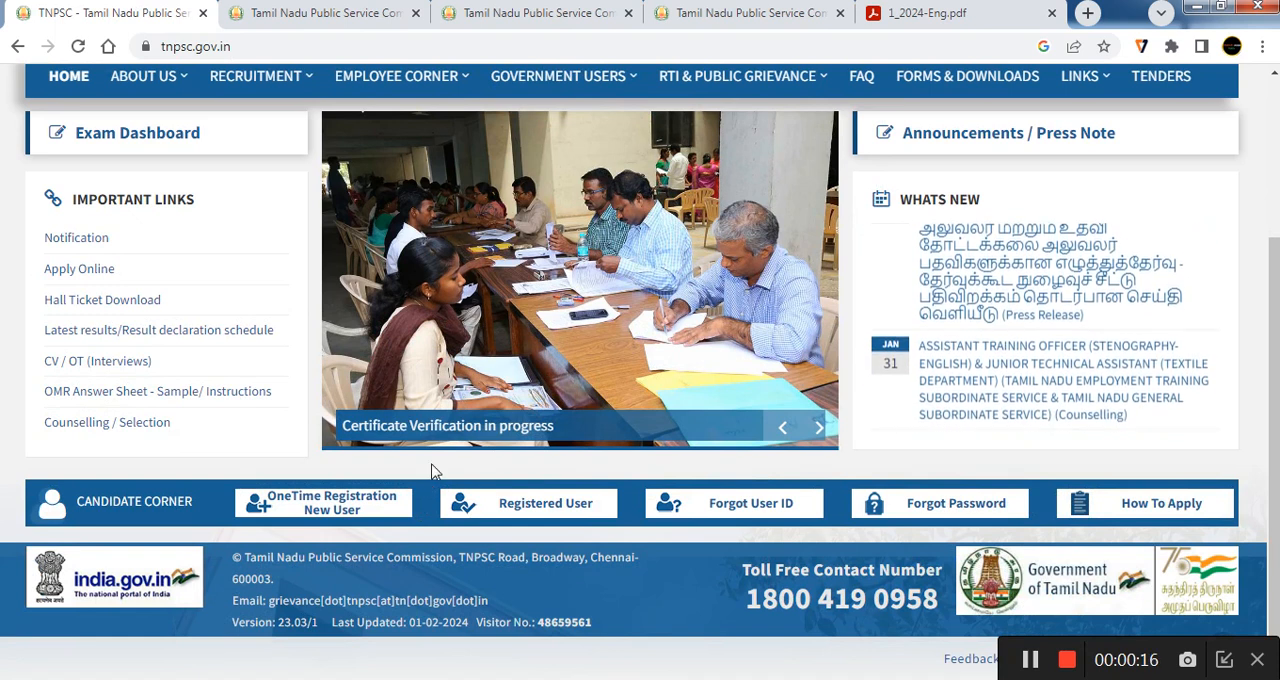
# Open the One Time Registration page for new users and agree to continue to the external website
pyautogui.click(318, 503)
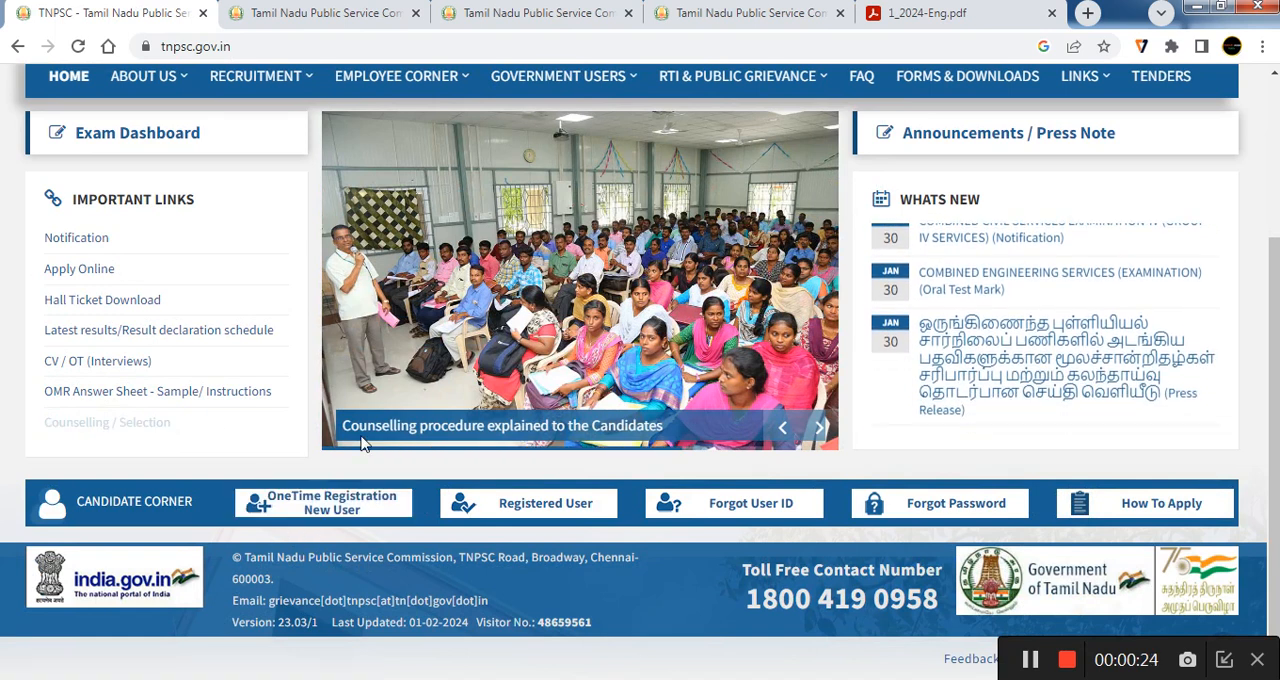
pyautogui.click(384, 520)
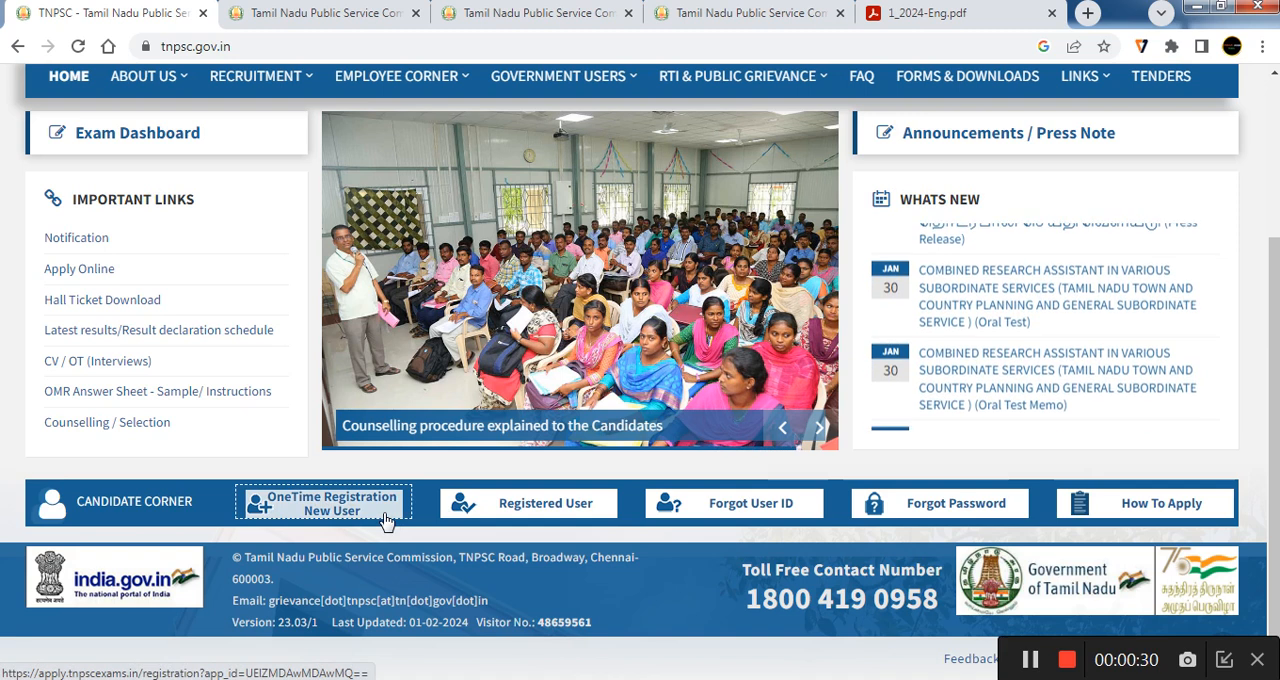
pyautogui.click(553, 515)
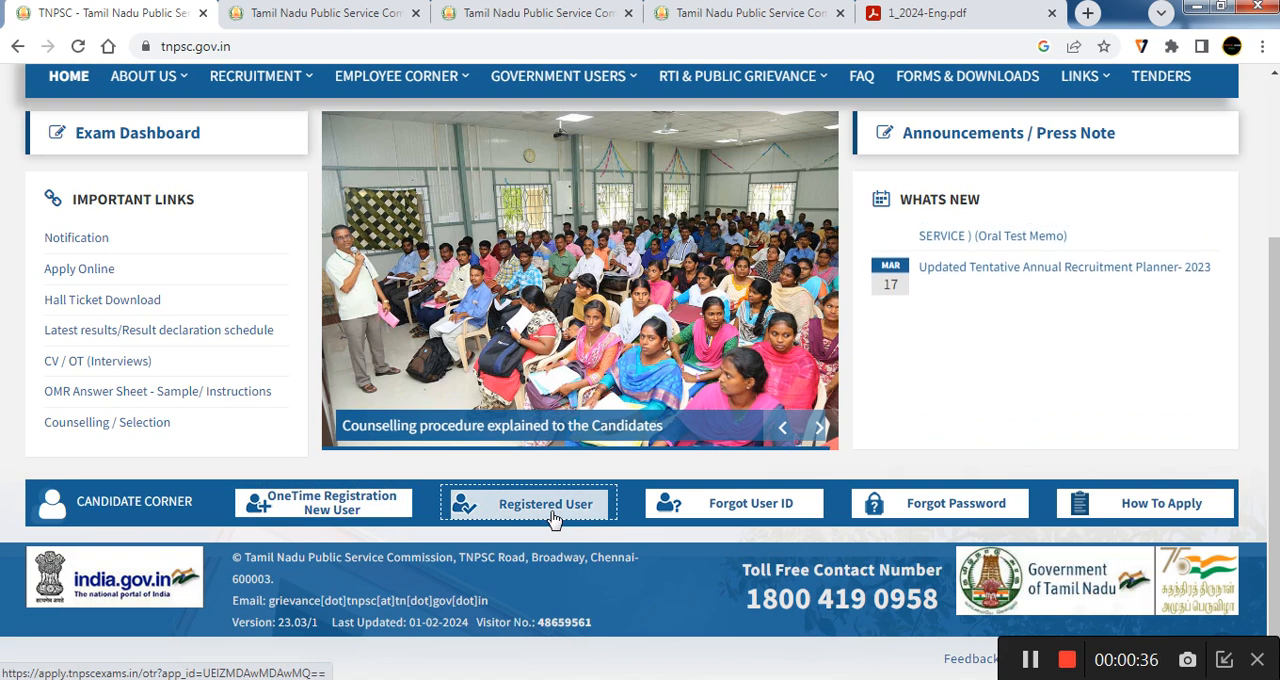
pyautogui.click(284, 520)
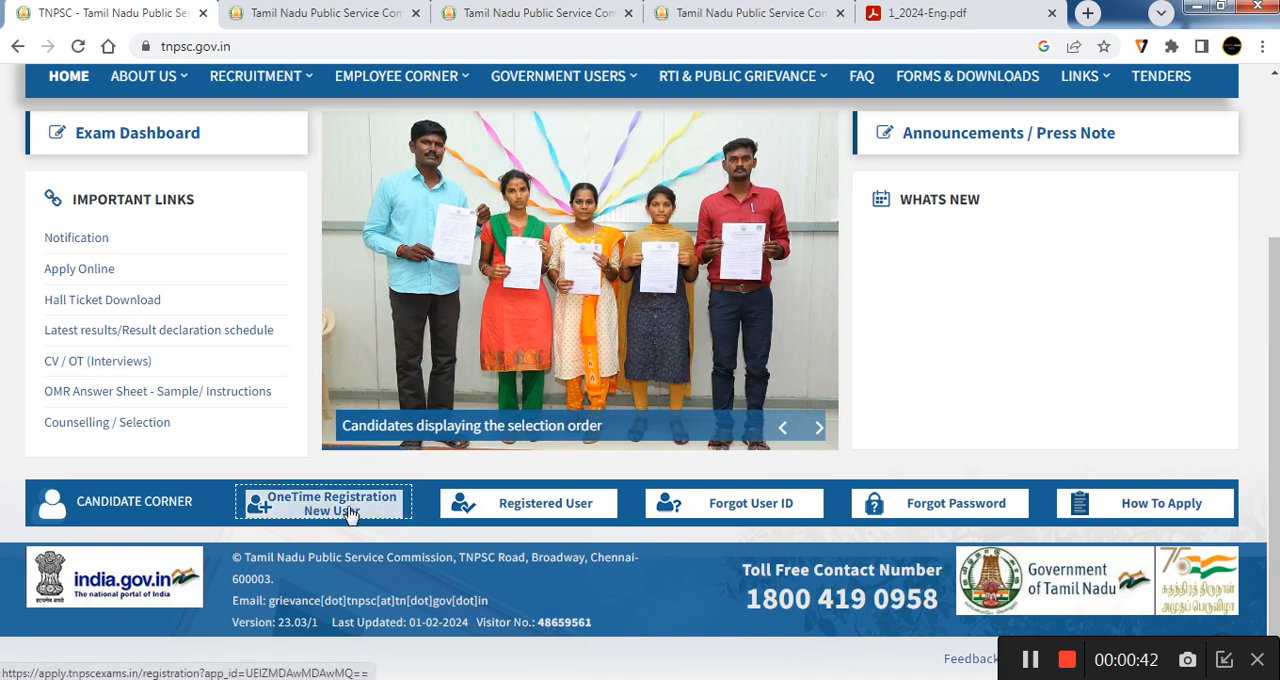
pyautogui.click(349, 512)
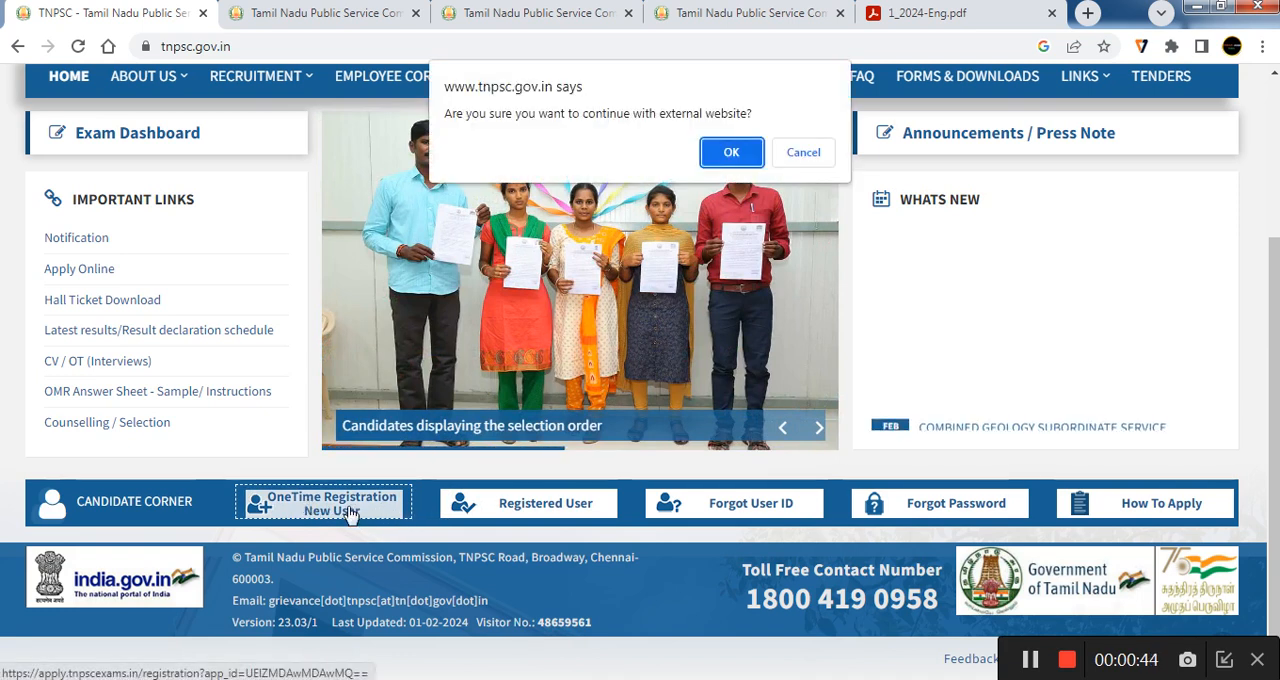
pyautogui.click(733, 152)
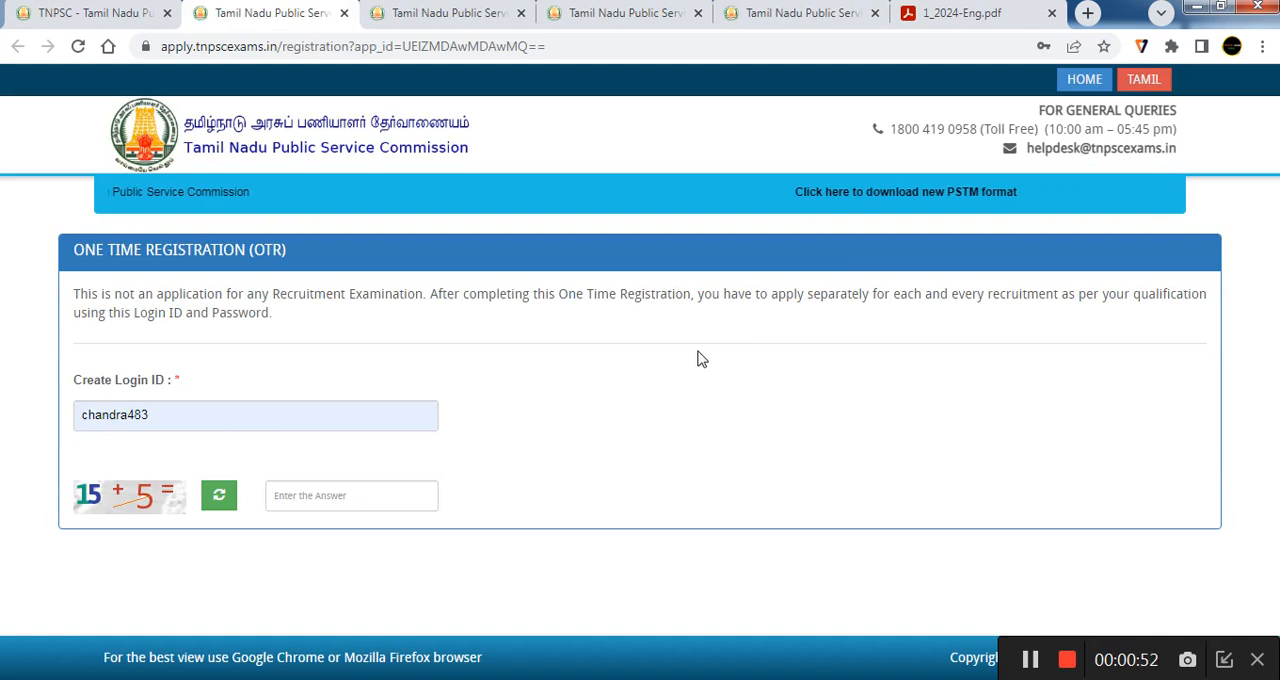
# Replace the prefilled login ID with the candidate's new one, answer the captcha sum with 20, and check the ID's availability
pyautogui.moveTo(163, 419); pyautogui.dragTo(8, 401)
pyautogui.press('BackSpace')
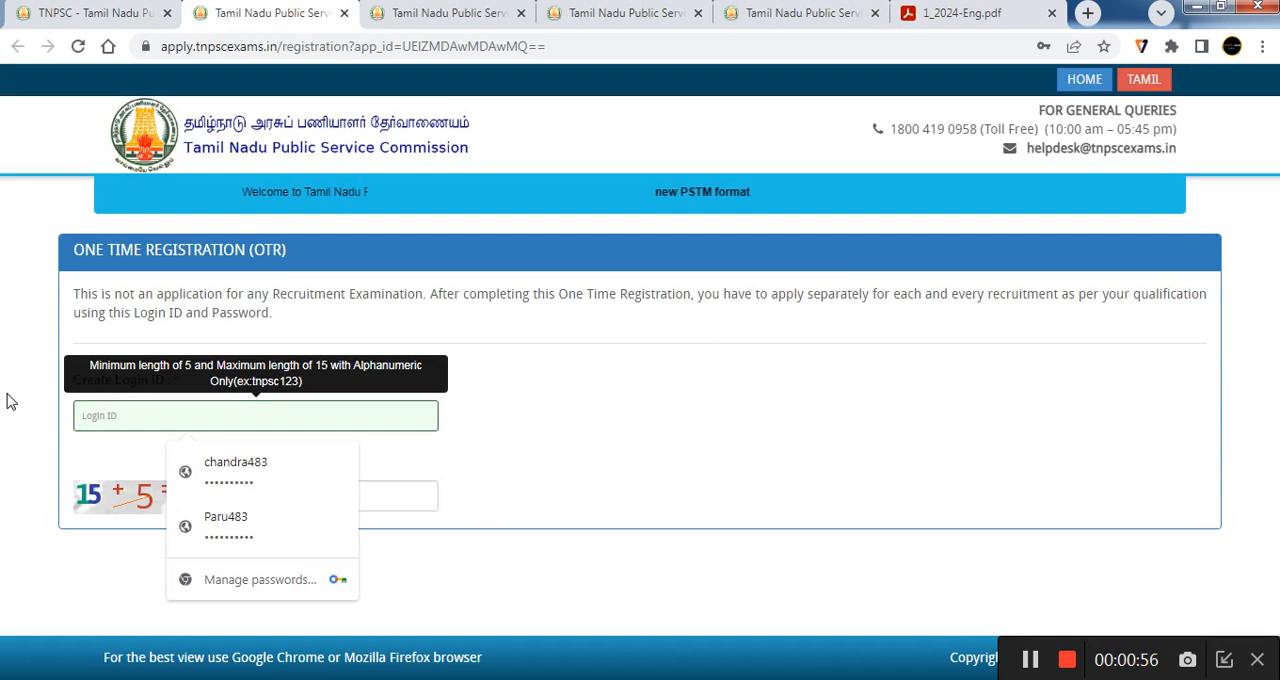
pyautogui.click(233, 468)
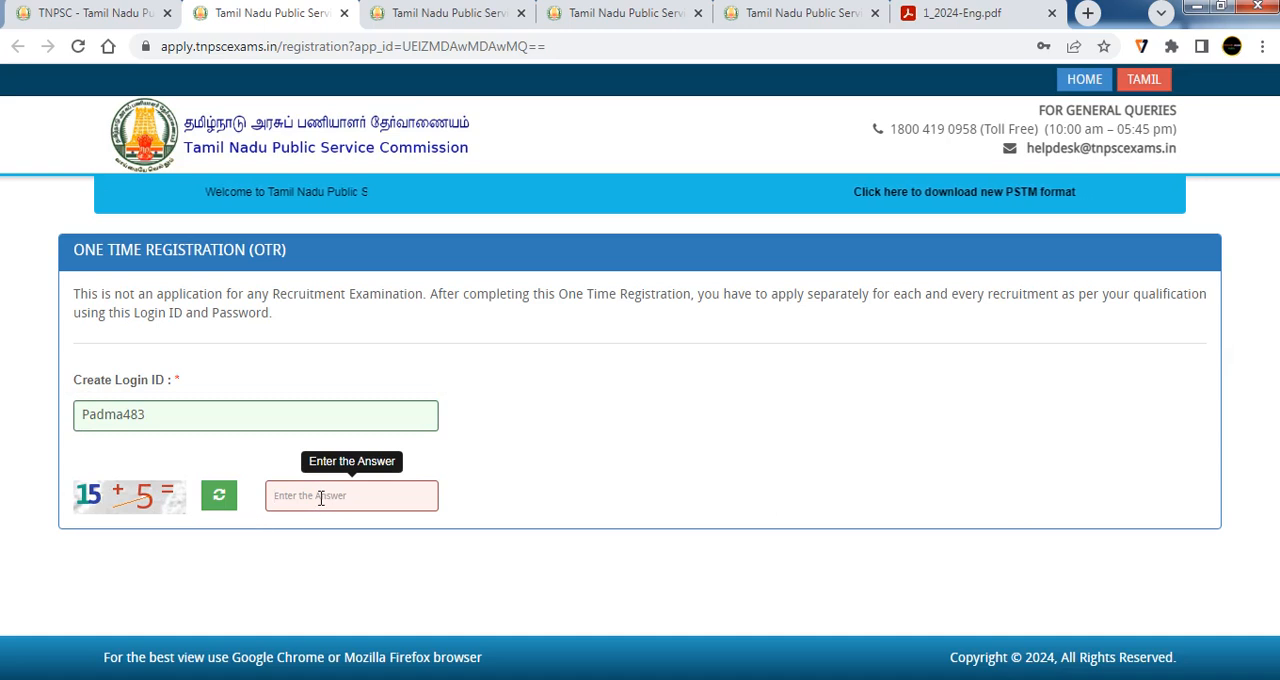
pyautogui.write('20')
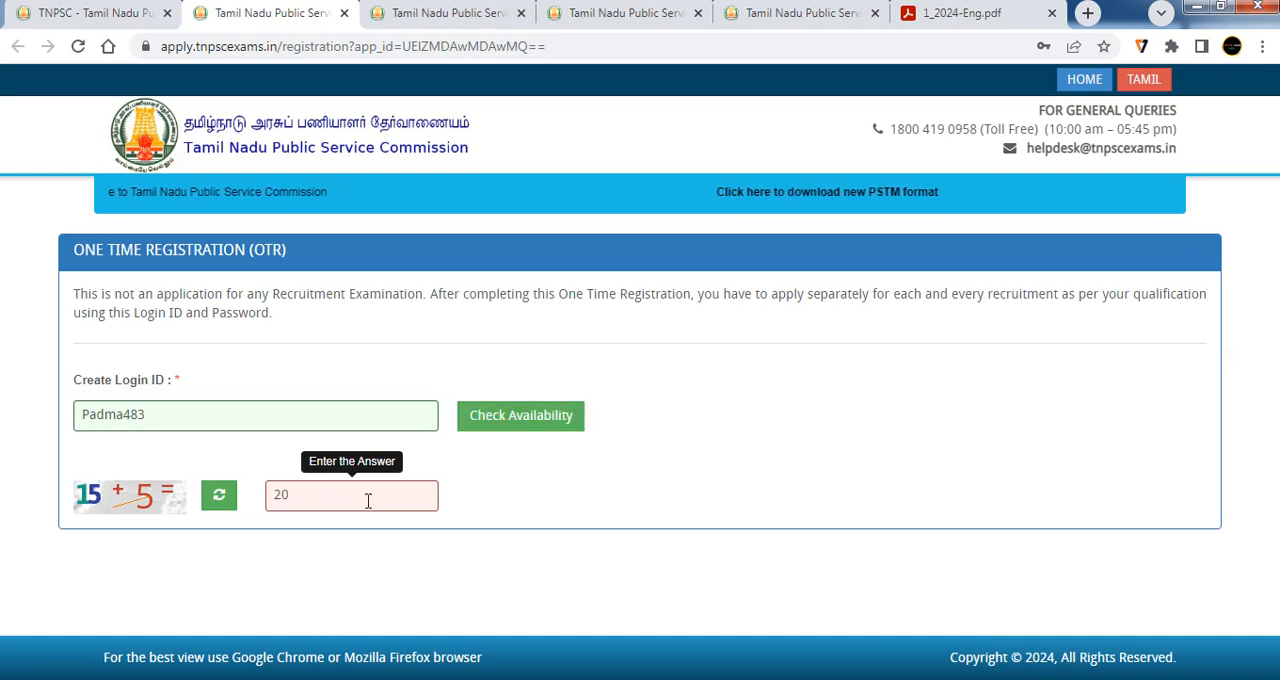
pyautogui.click(547, 420)
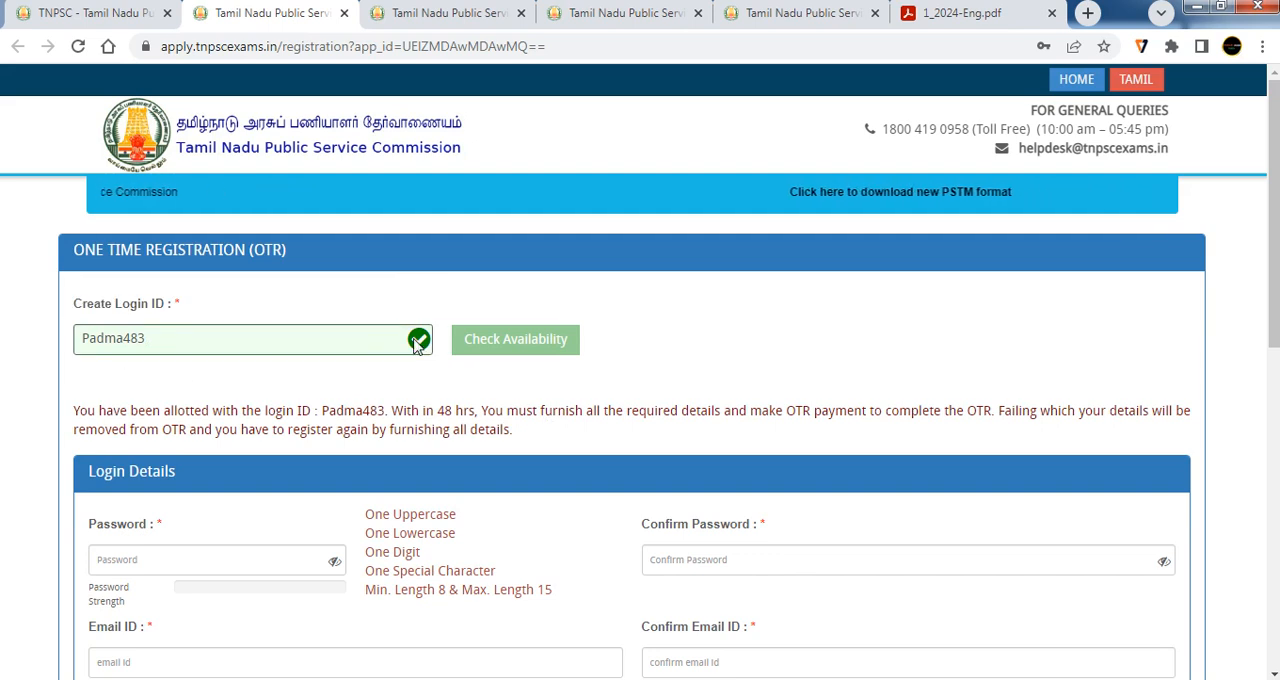
# Examine the password rules and the password and email fields in the Login Details section, dismissing the password warning
pyautogui.scroll(-2, 477, 350)
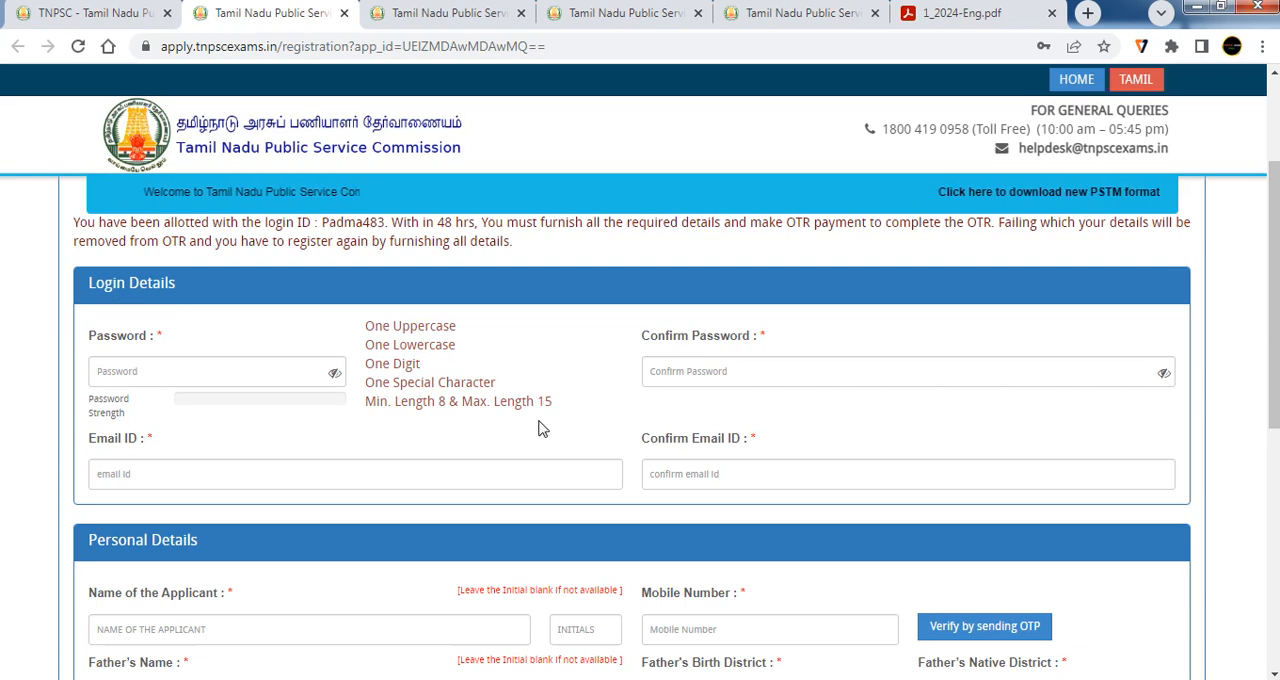
pyautogui.click(193, 383)
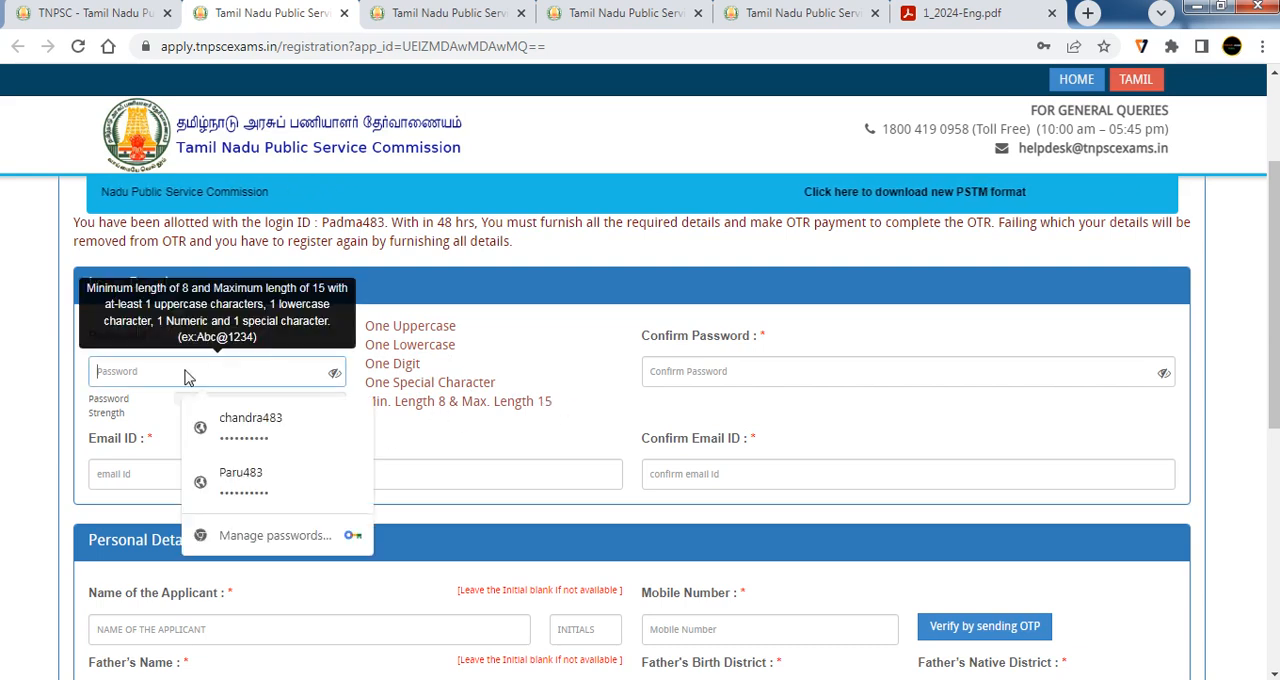
pyautogui.press('Tab')
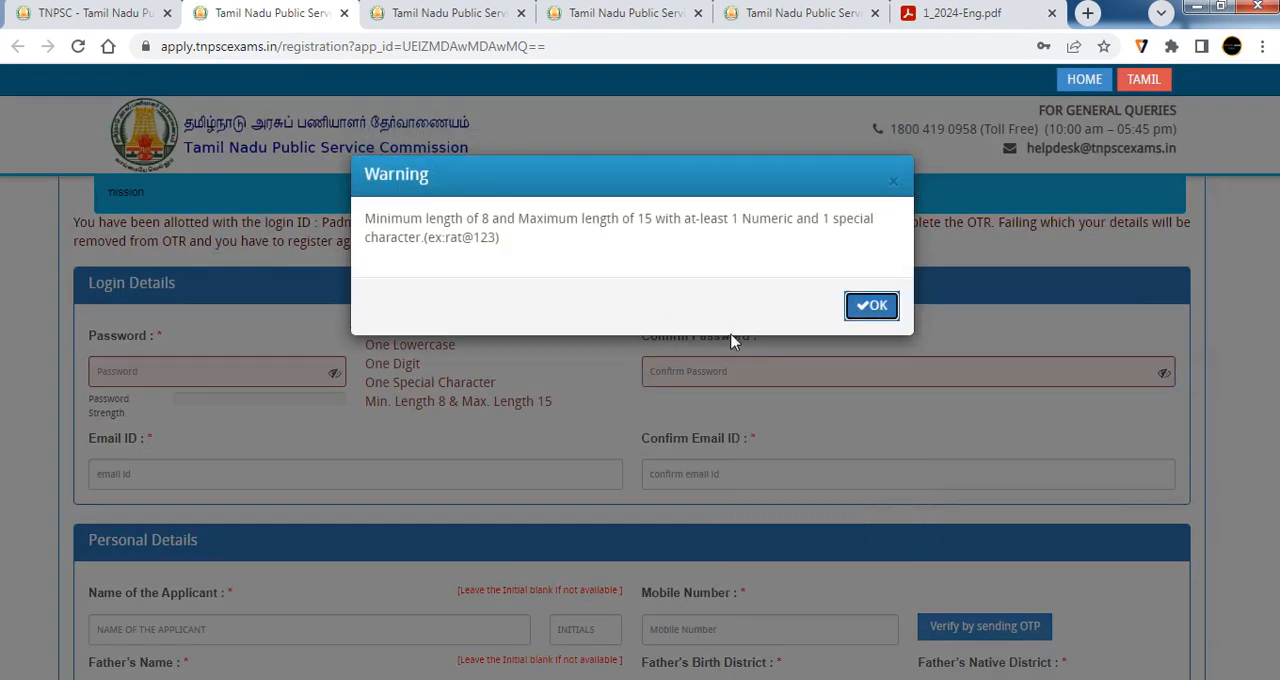
pyautogui.click(873, 307)
pyautogui.click(503, 462)
pyautogui.click(694, 478)
pyautogui.scroll(-2, 694, 478)
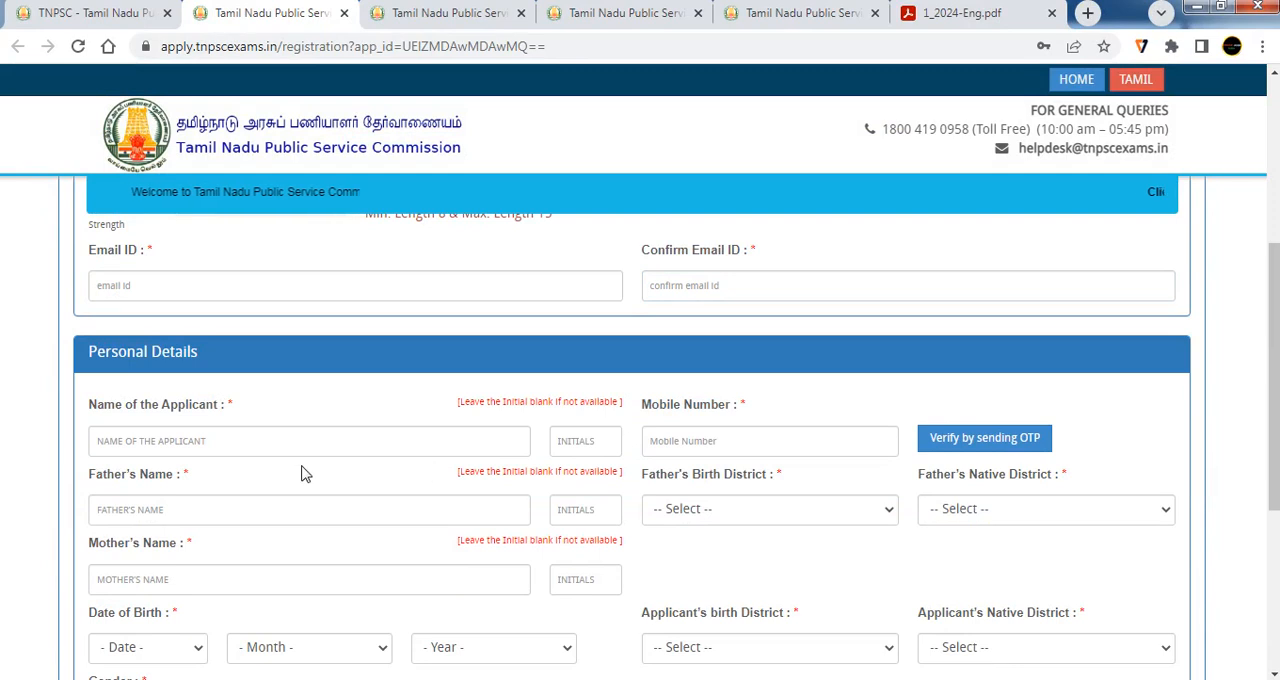
# Examine the applicant's name, initials, mobile number verification and parents' name fields in the Personal Details section
pyautogui.scroll(-1, 250, 430)
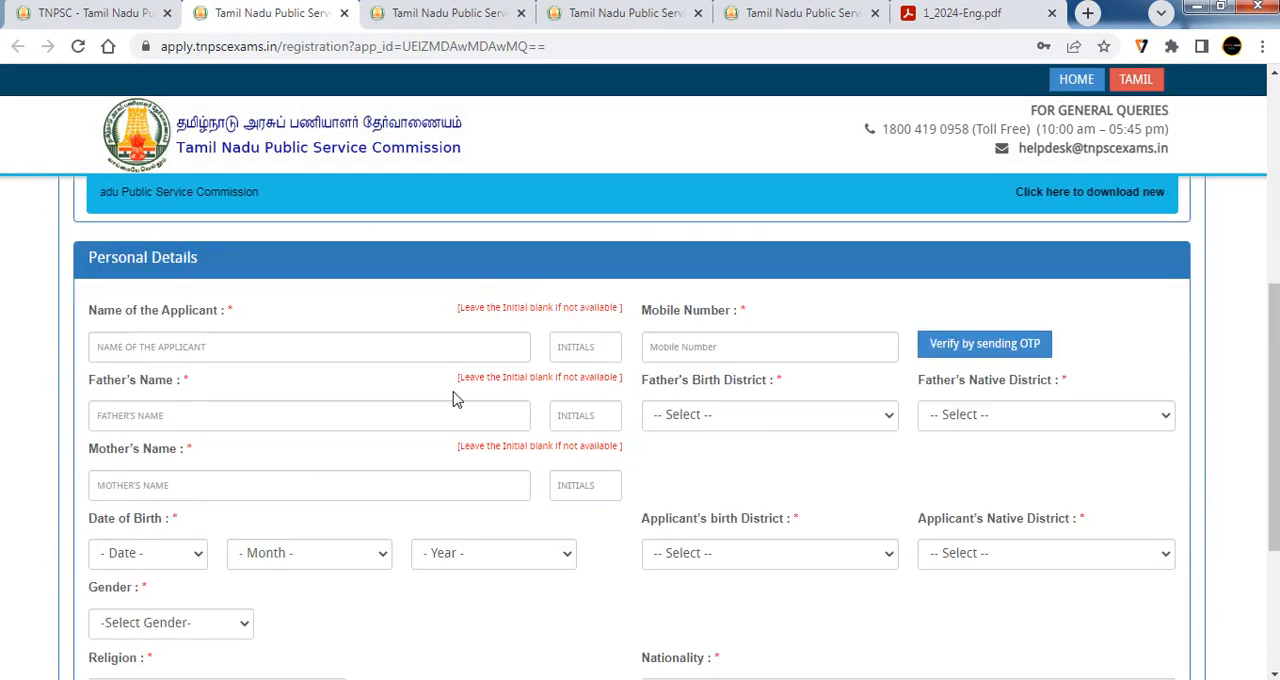
pyautogui.click(420, 357)
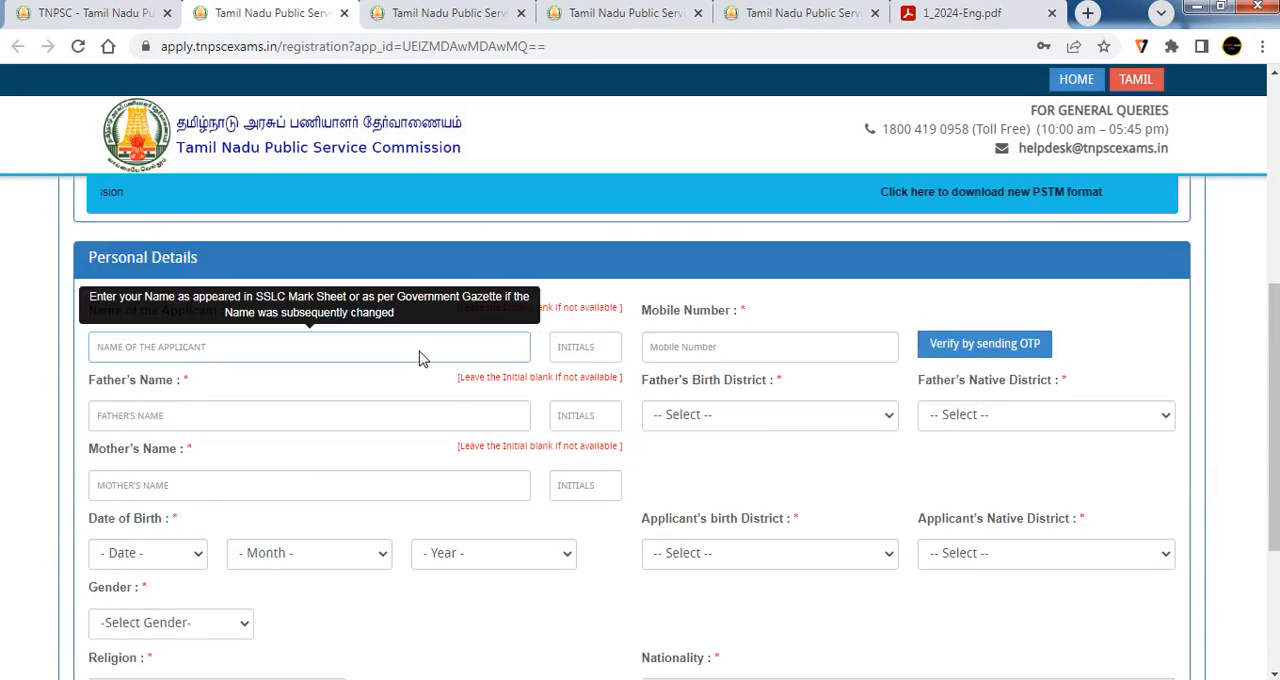
pyautogui.click(576, 350)
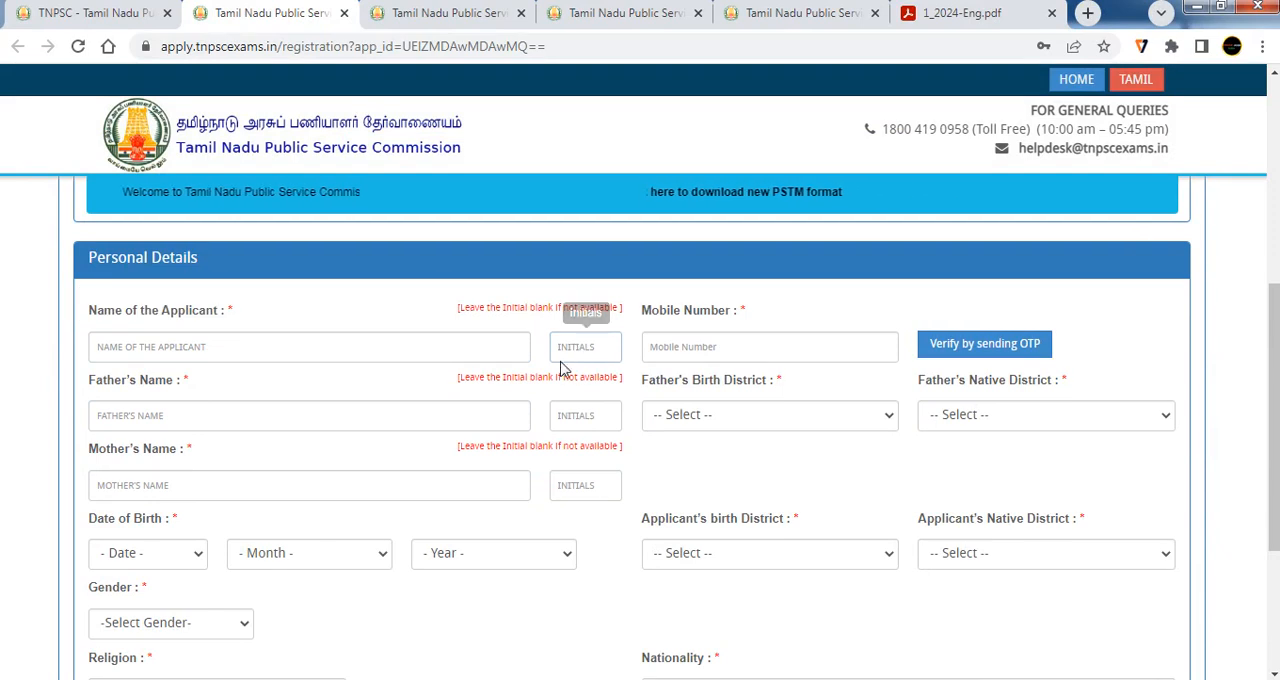
pyautogui.click(110, 357)
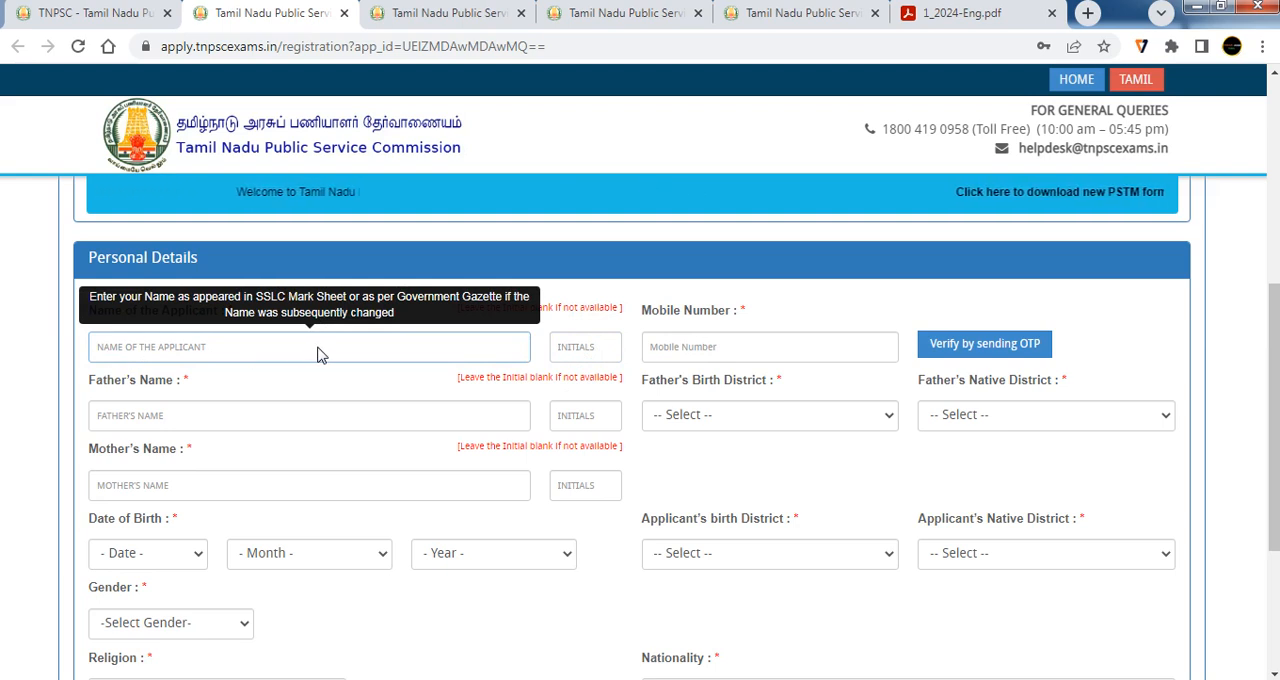
pyautogui.click(636, 364)
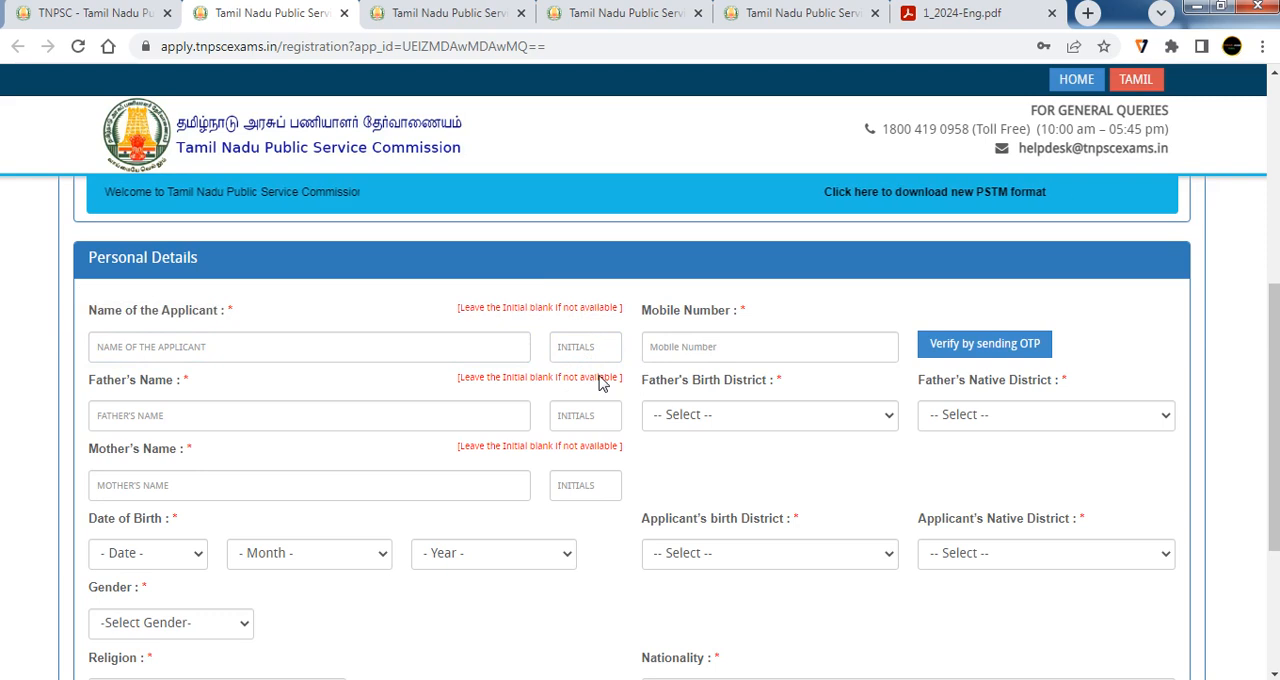
pyautogui.click(681, 352)
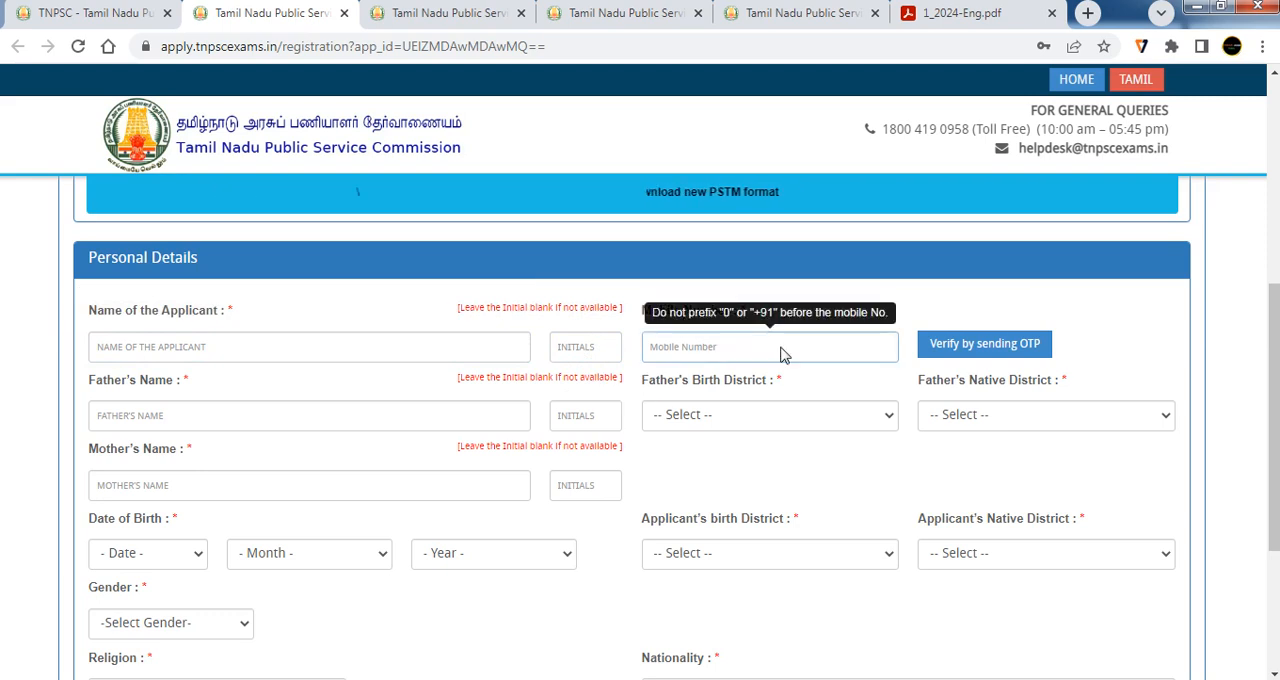
pyautogui.click(1021, 354)
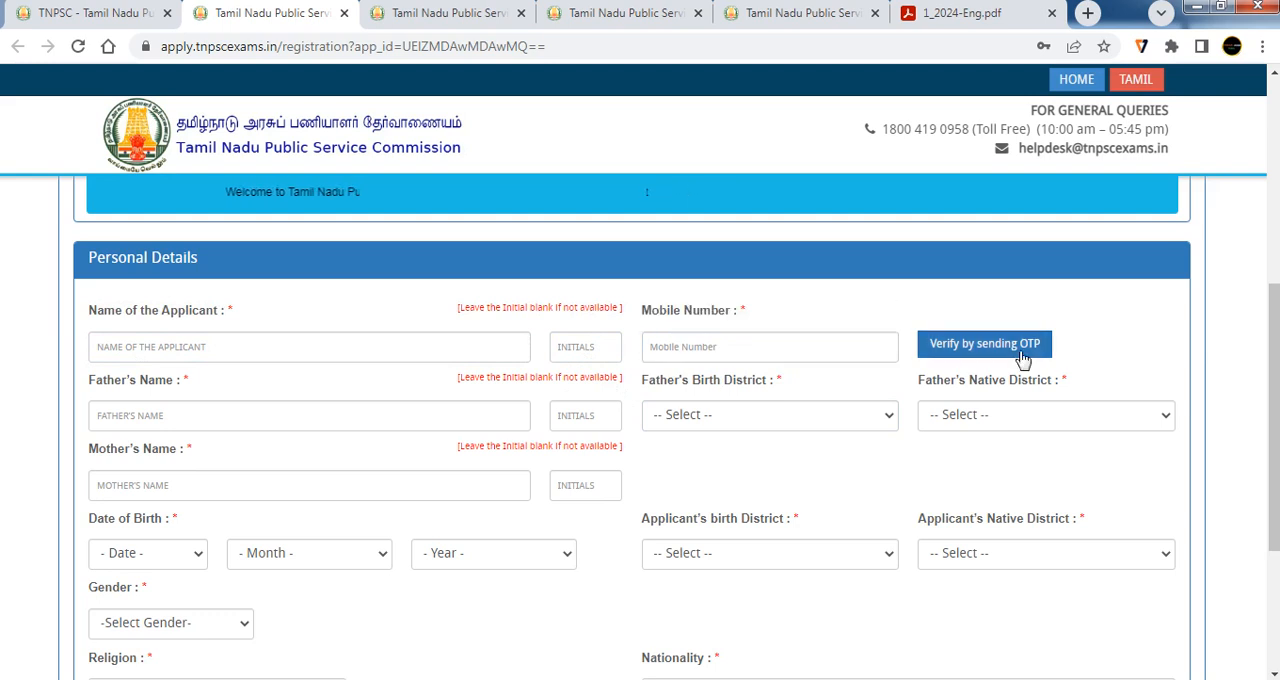
pyautogui.click(370, 425)
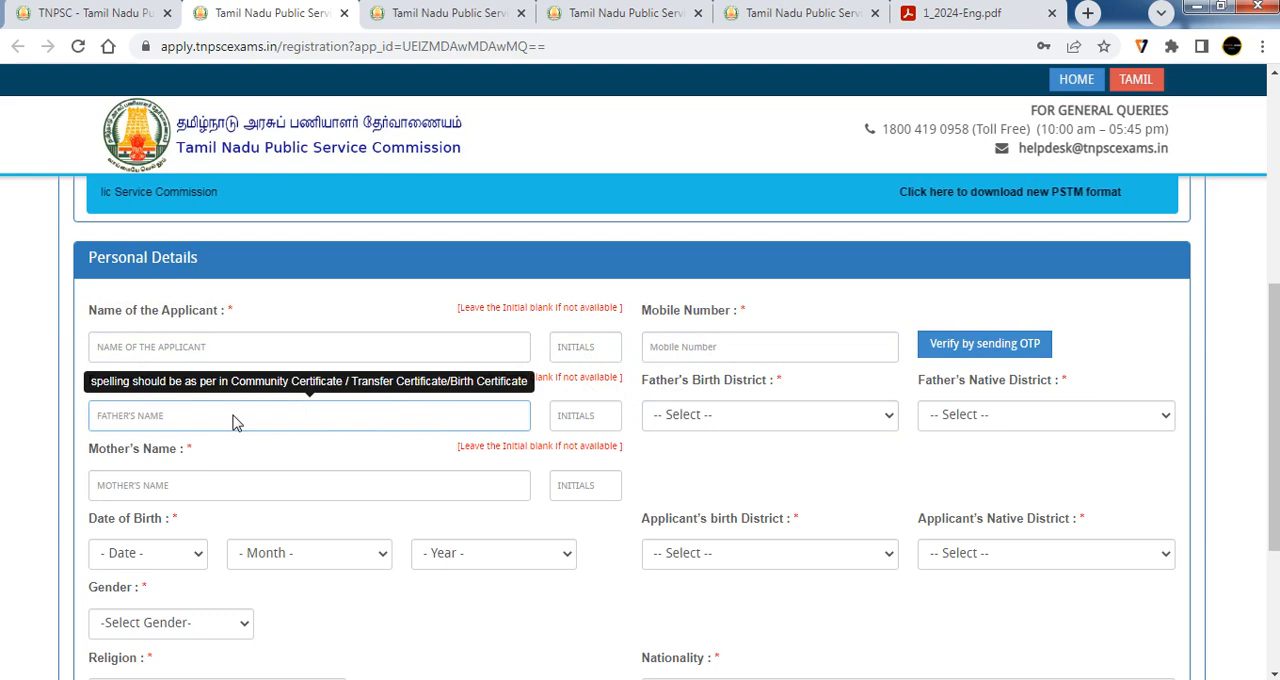
pyautogui.click(541, 445)
pyautogui.click(609, 421)
pyautogui.click(568, 438)
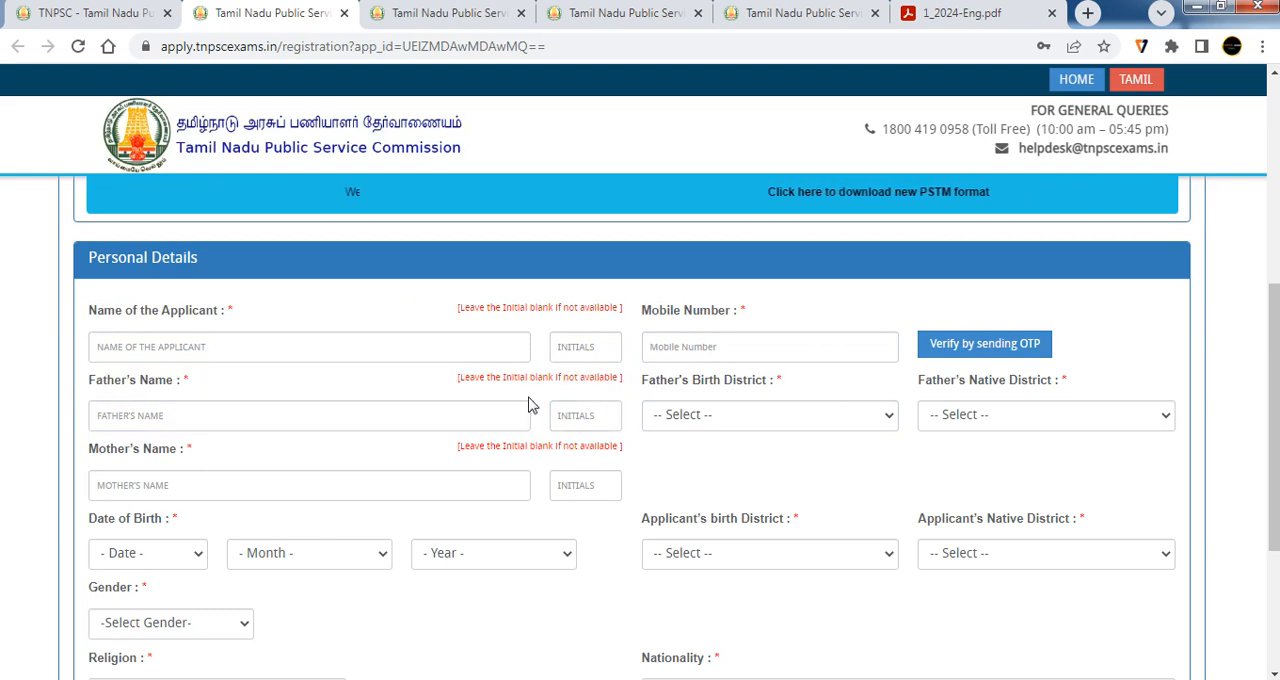
pyautogui.click(526, 412)
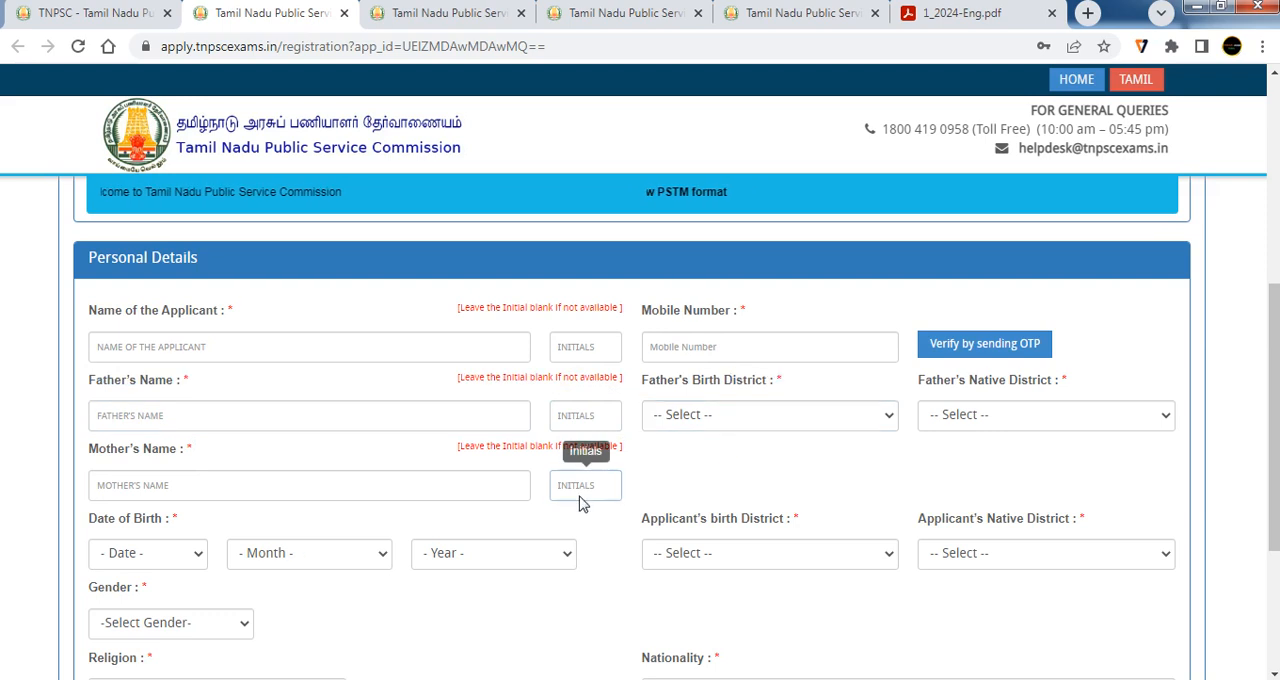
# Set both the father's birth district and the father's native district to Vellore
pyautogui.click(752, 416)
pyautogui.scroll(-1, 757, 366)
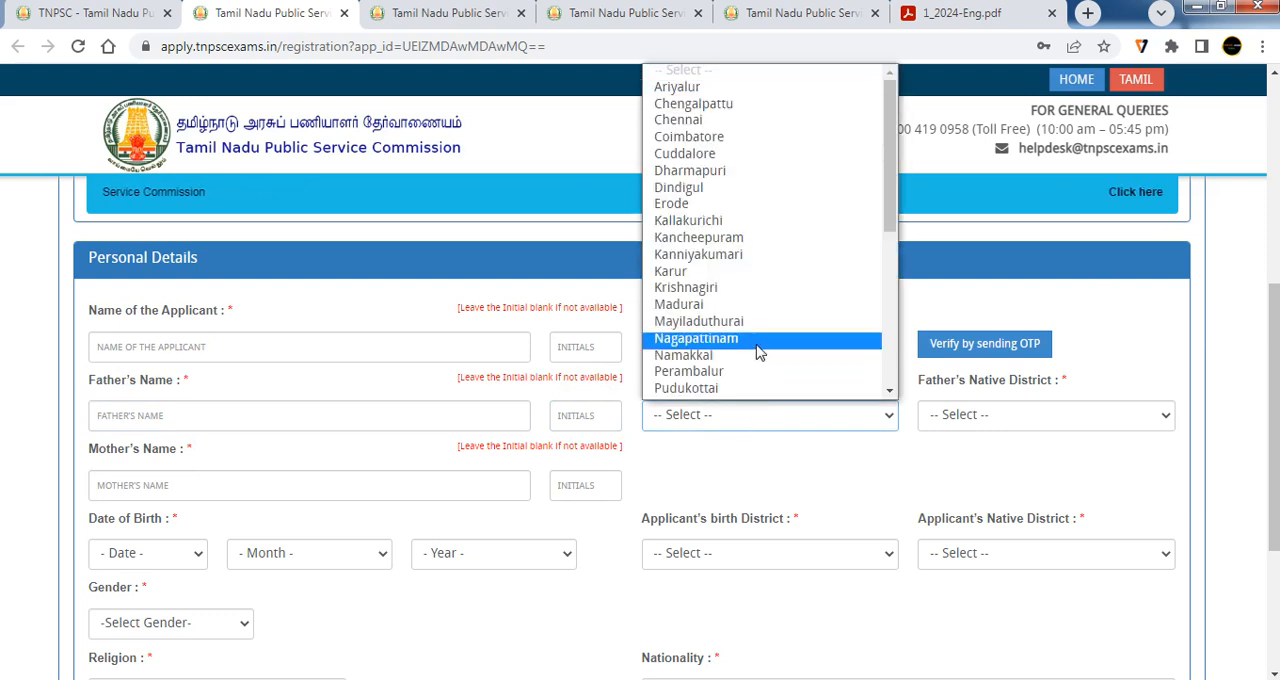
pyautogui.scroll(-3, 757, 352)
pyautogui.scroll(-3, 757, 352)
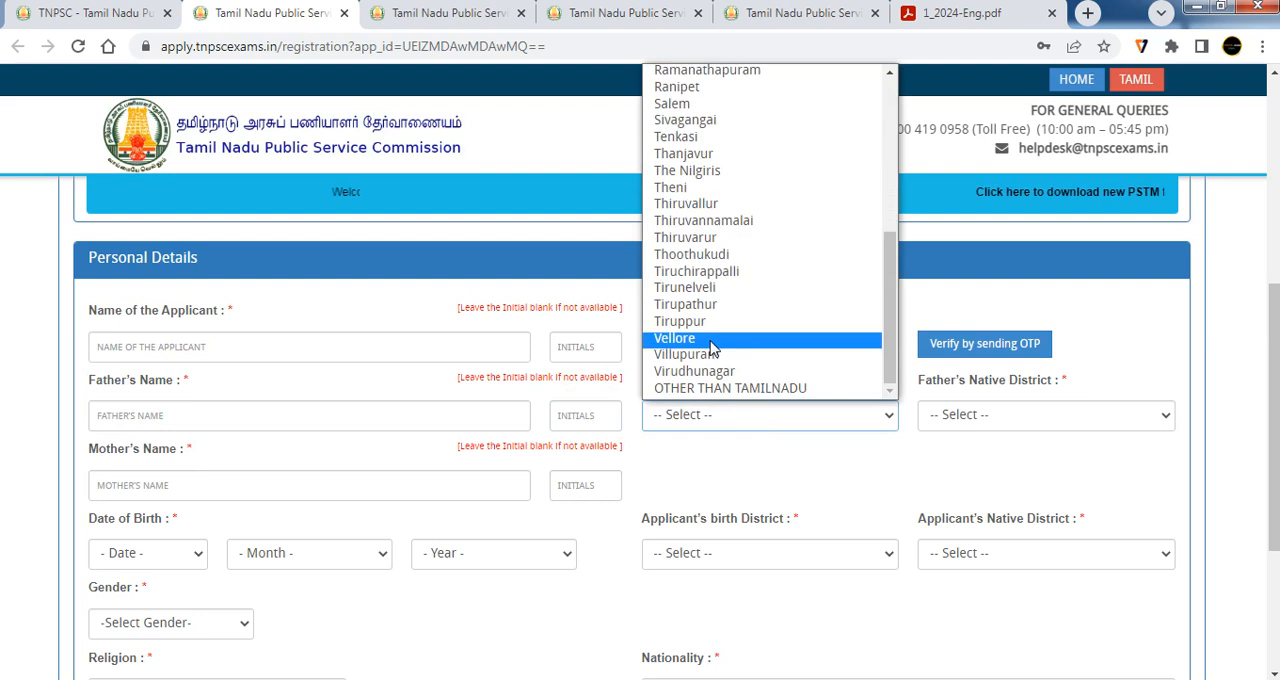
pyautogui.click(712, 332)
pyautogui.click(1014, 420)
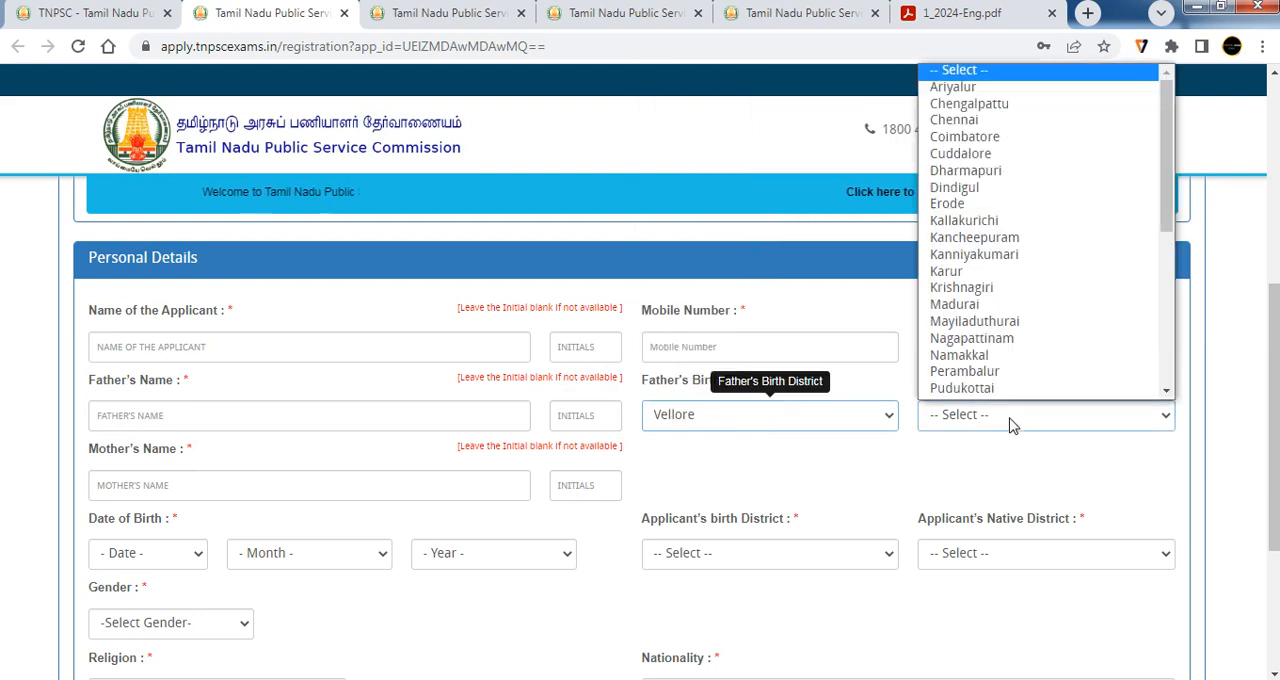
pyautogui.scroll(-3, 1006, 389)
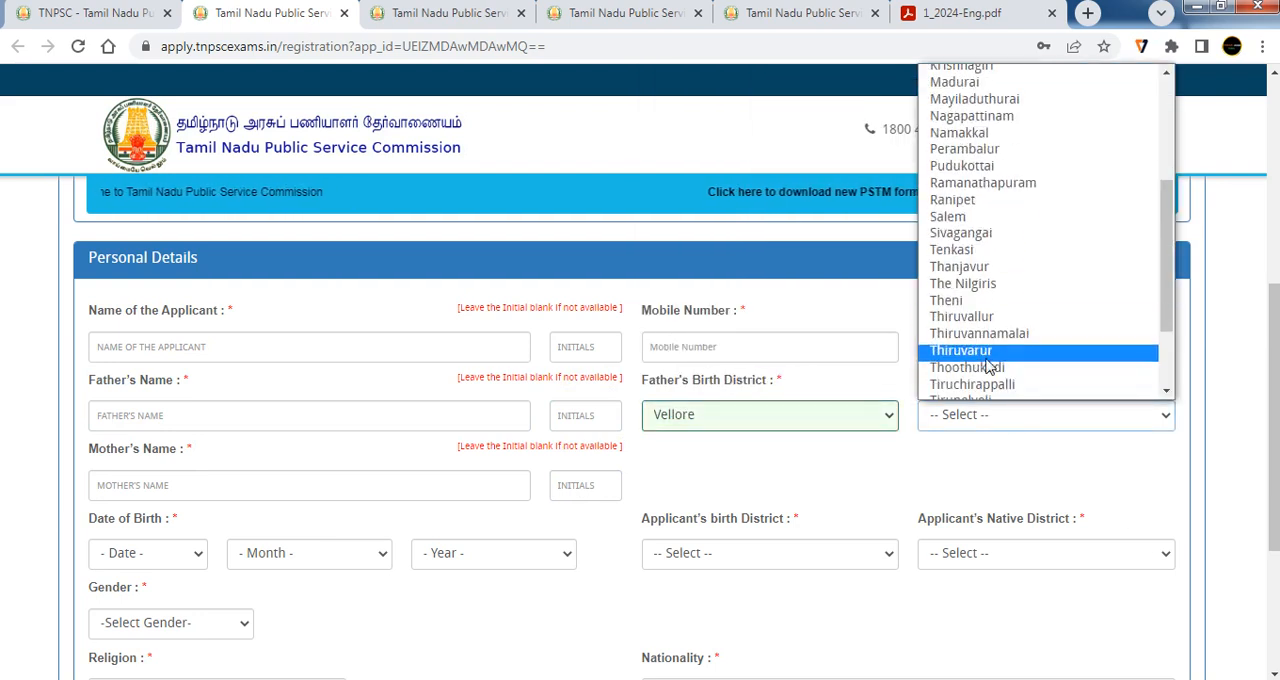
pyautogui.scroll(-3, 990, 367)
pyautogui.click(982, 337)
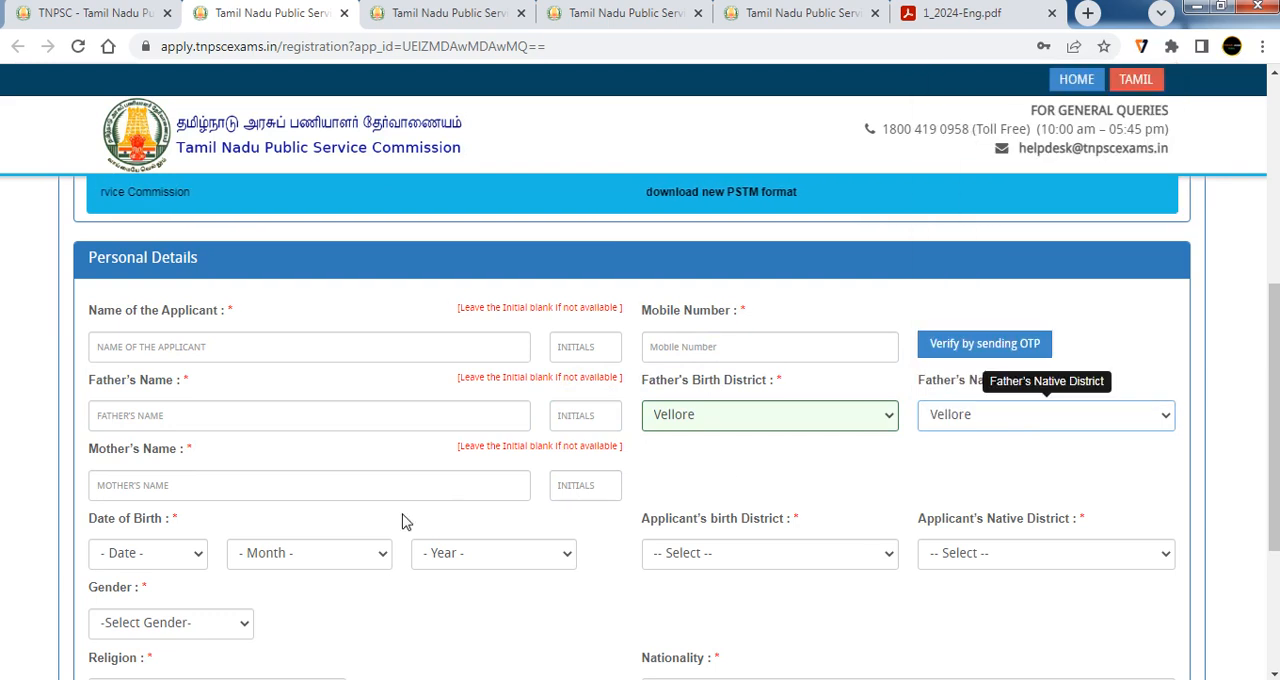
# Examine the mother's name, date of birth, applicant's birth district and applicant's native district fields without choosing any values
pyautogui.click(193, 488)
pyautogui.scroll(-1, 200, 495)
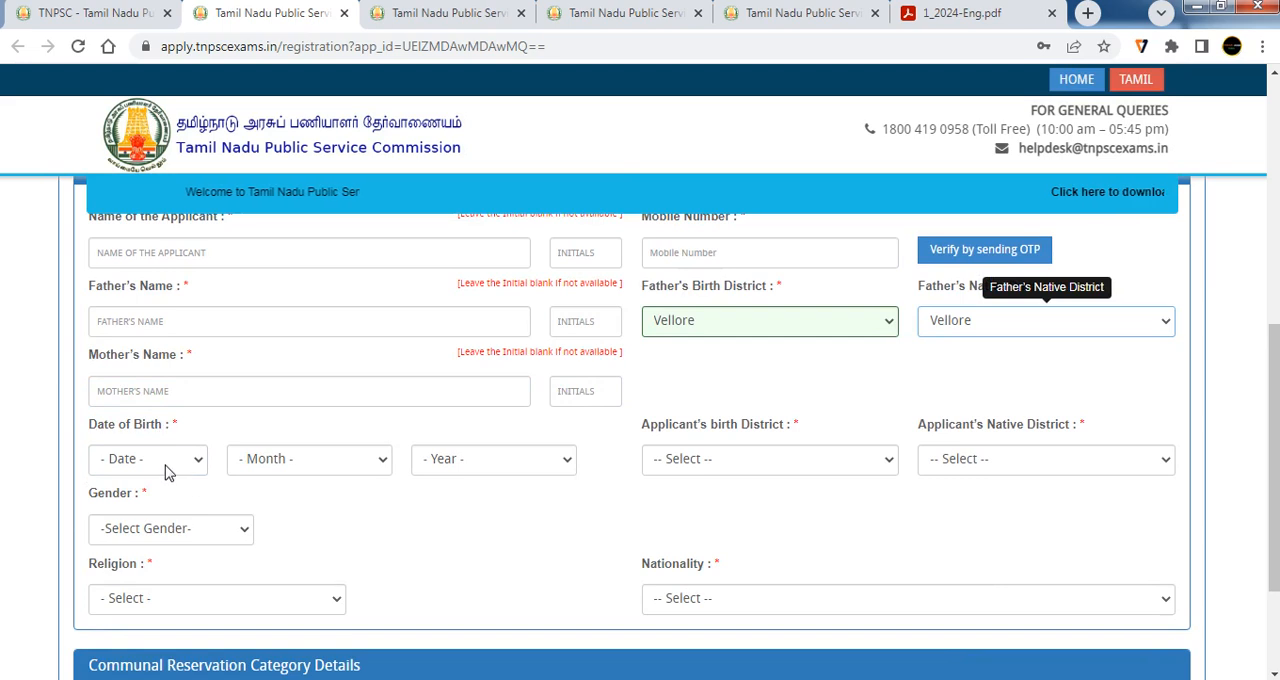
pyautogui.click(166, 466)
pyautogui.click(366, 466)
pyautogui.click(497, 463)
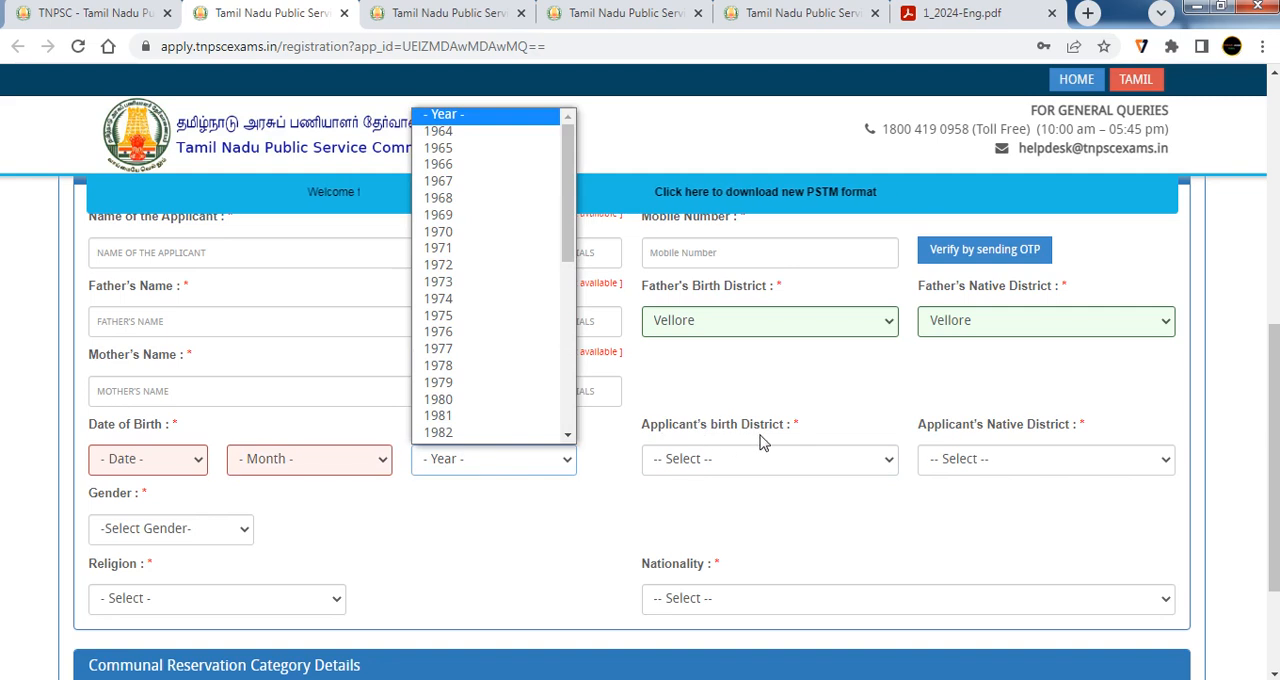
pyautogui.click(785, 456)
pyautogui.click(794, 460)
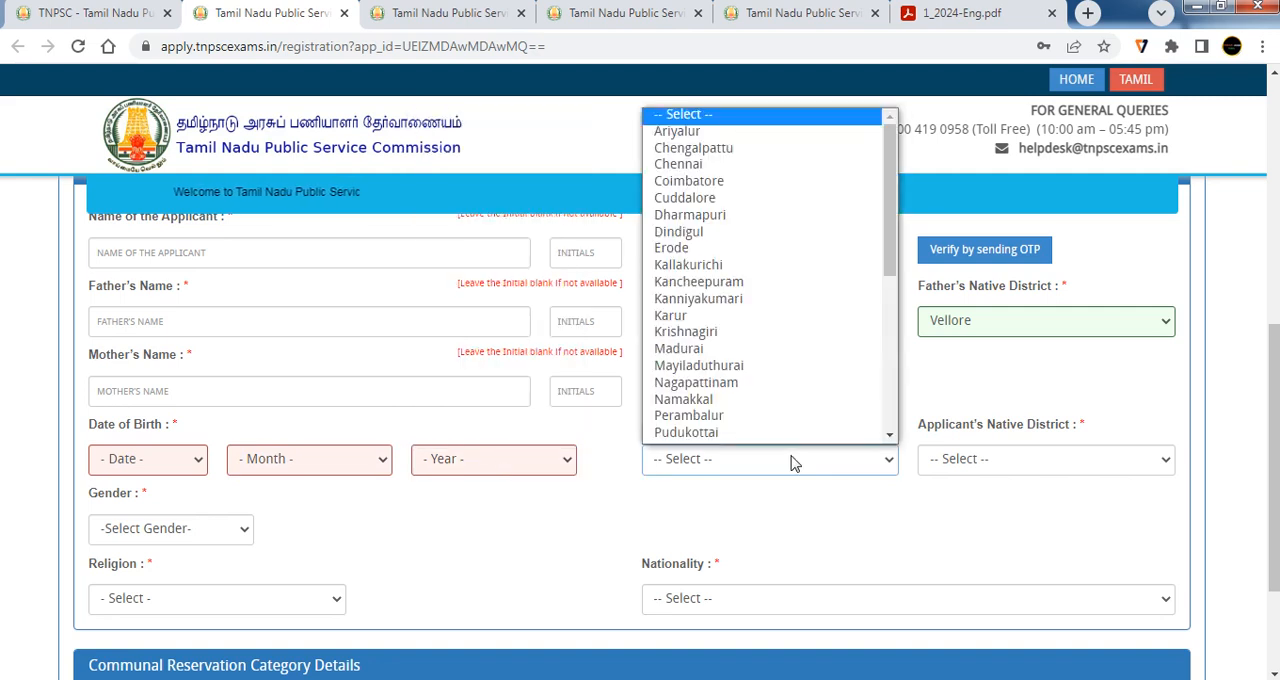
pyautogui.click(794, 460)
pyautogui.click(1024, 466)
pyautogui.click(618, 495)
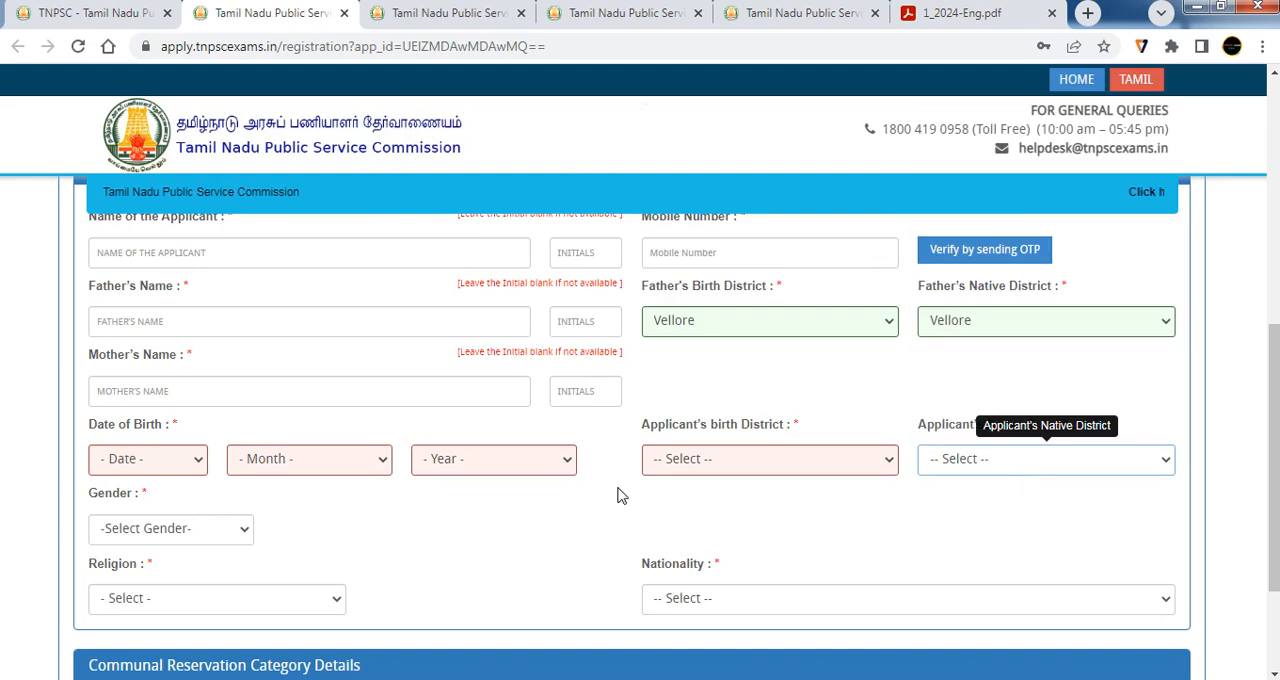
# Set the applicant's religion to Hindu and nationality to Citizen of India
pyautogui.scroll(-2, 530, 510)
pyautogui.click(108, 430)
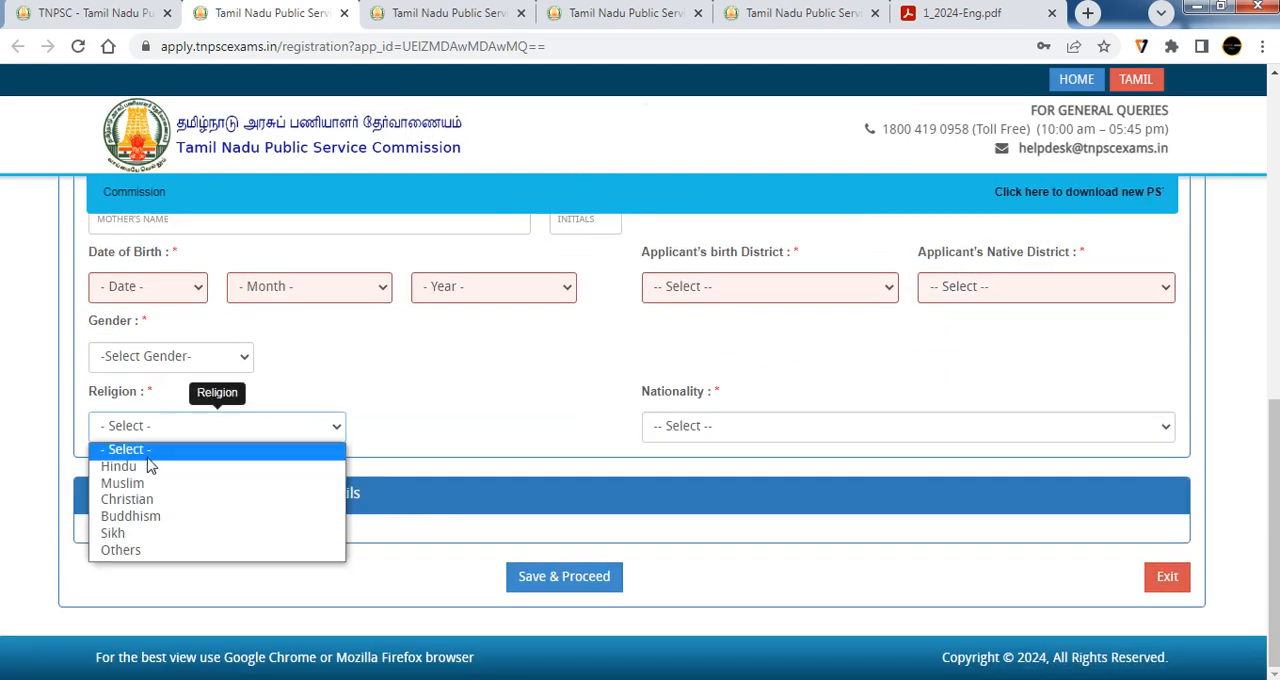
pyautogui.click(148, 466)
pyautogui.click(705, 432)
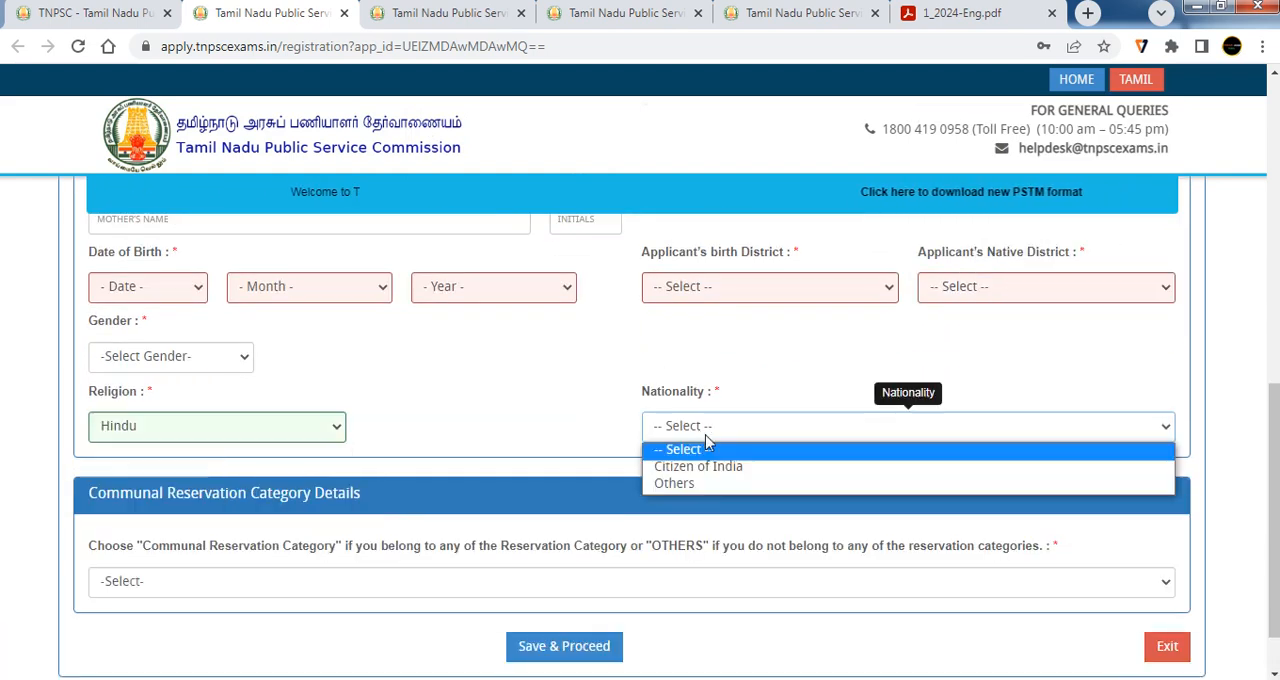
pyautogui.click(718, 467)
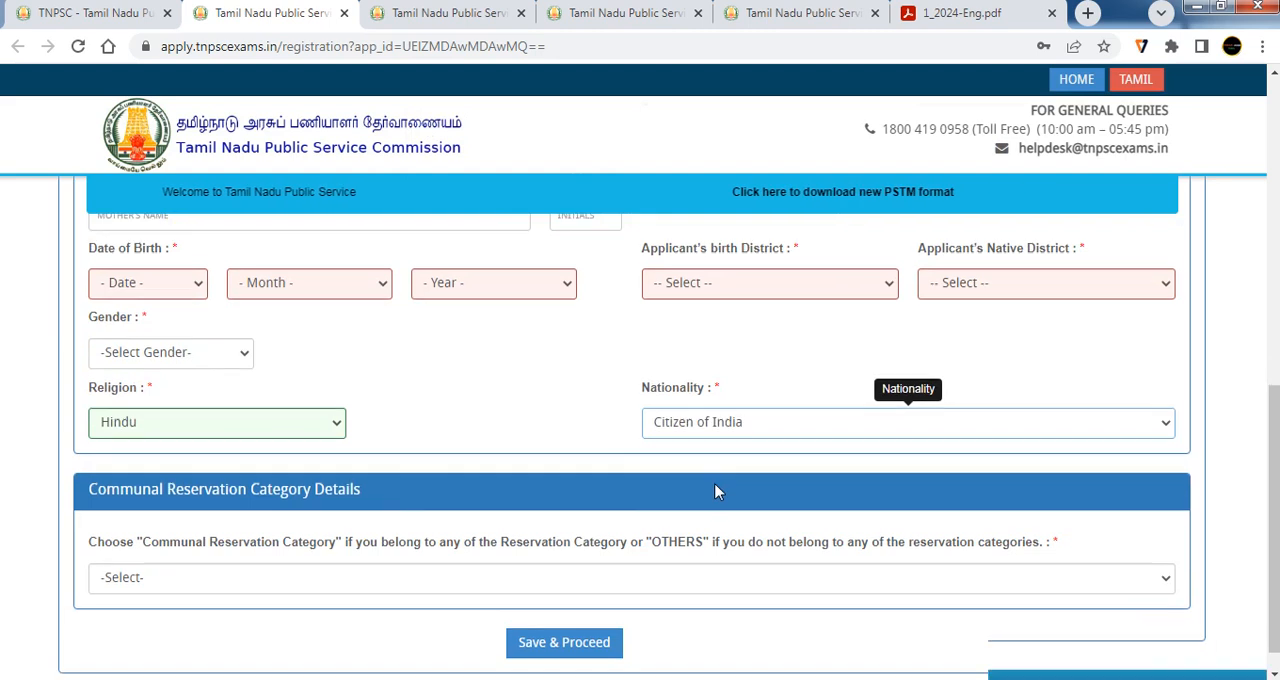
# Choose Communal Reservation Category in the Communal Reservation Category Details section and accept the community certificate confirmation
pyautogui.scroll(-1, 333, 494)
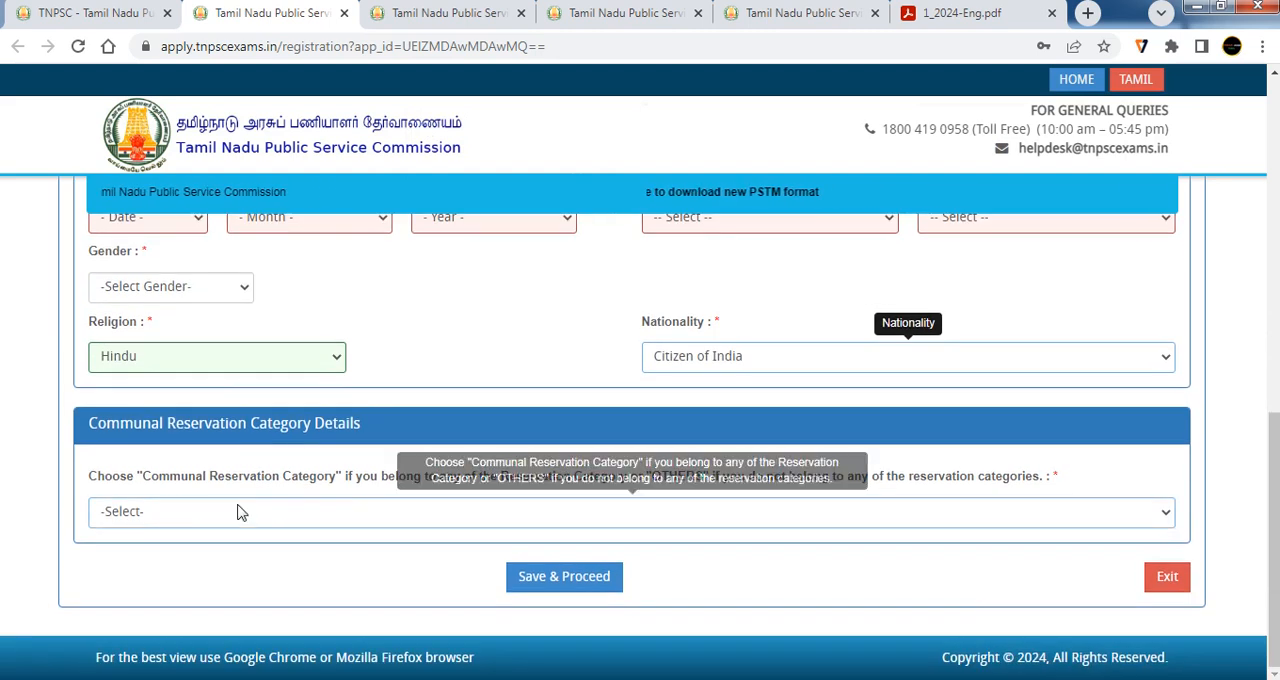
pyautogui.click(285, 511)
pyautogui.click(278, 526)
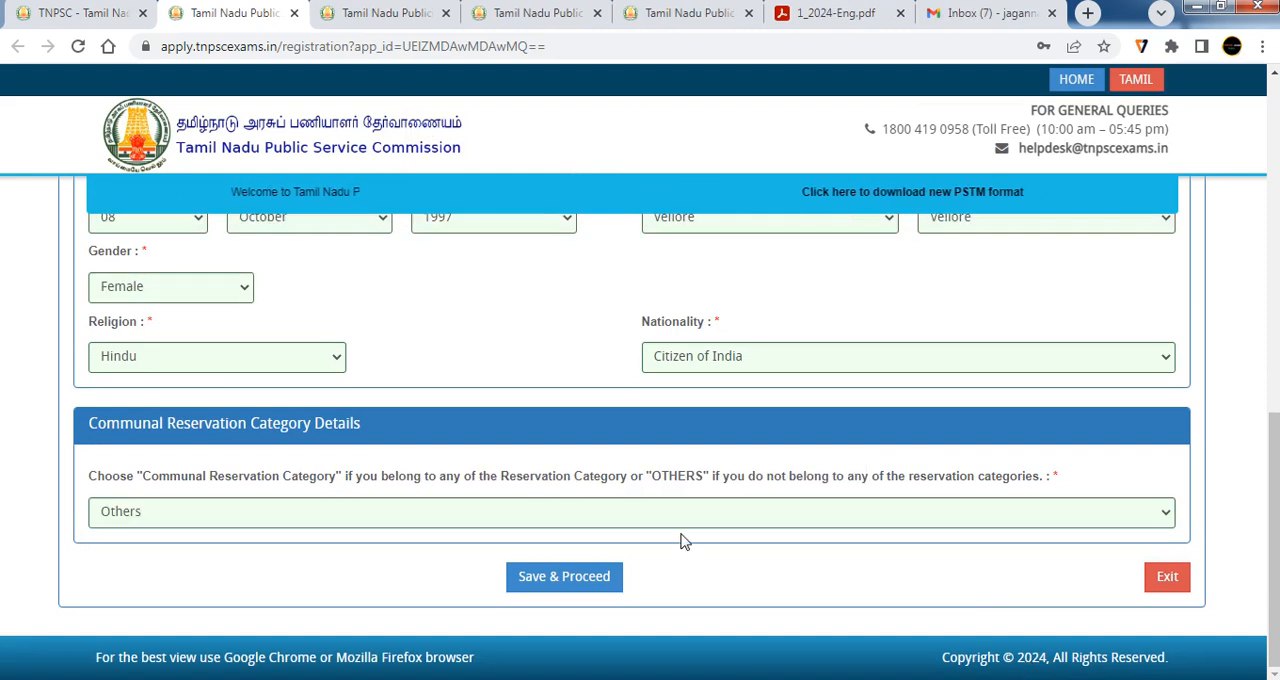
pyautogui.click(266, 510)
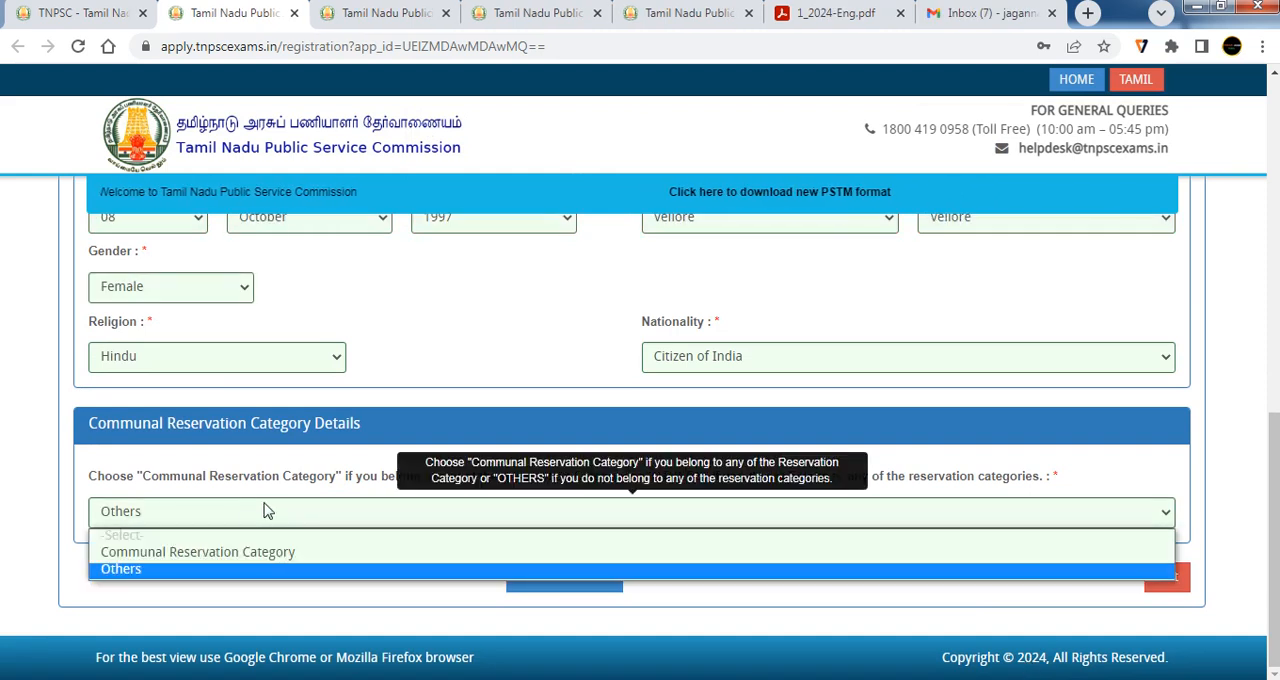
pyautogui.click(230, 553)
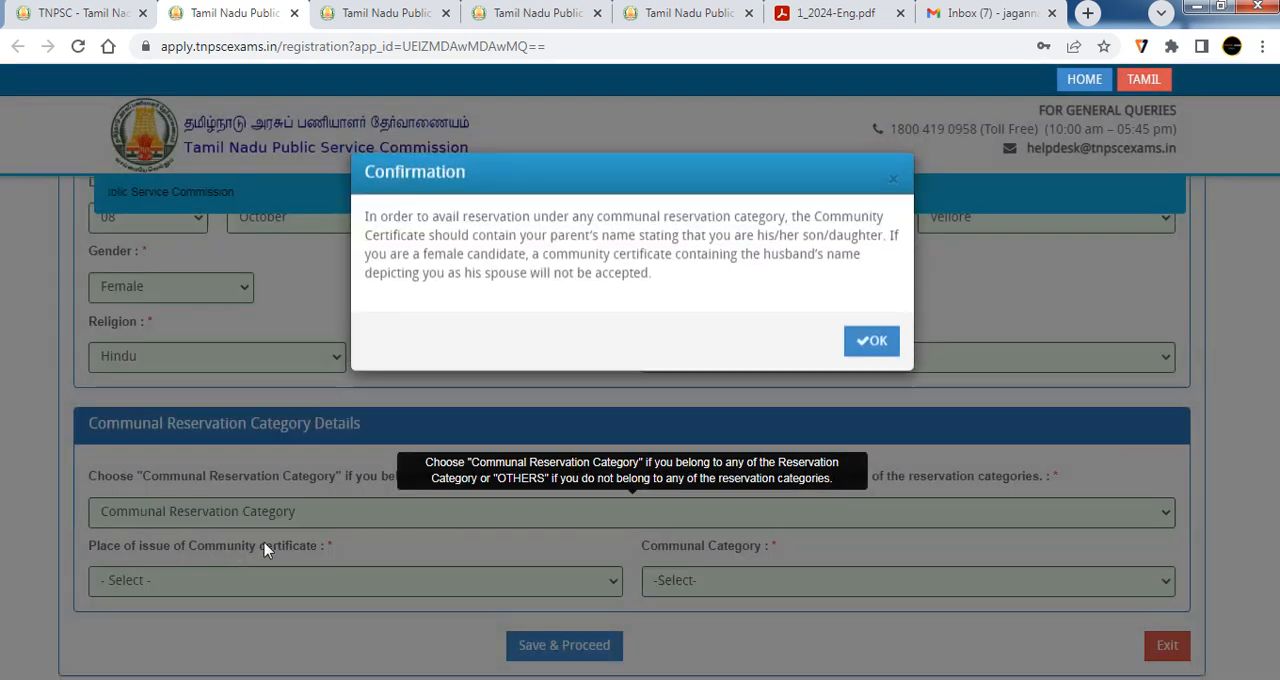
pyautogui.click(871, 344)
# Set the community certificate's place of issue to Within TamilNadu and the communal category to Scheduled Caste (SC)
pyautogui.scroll(-1, 431, 449)
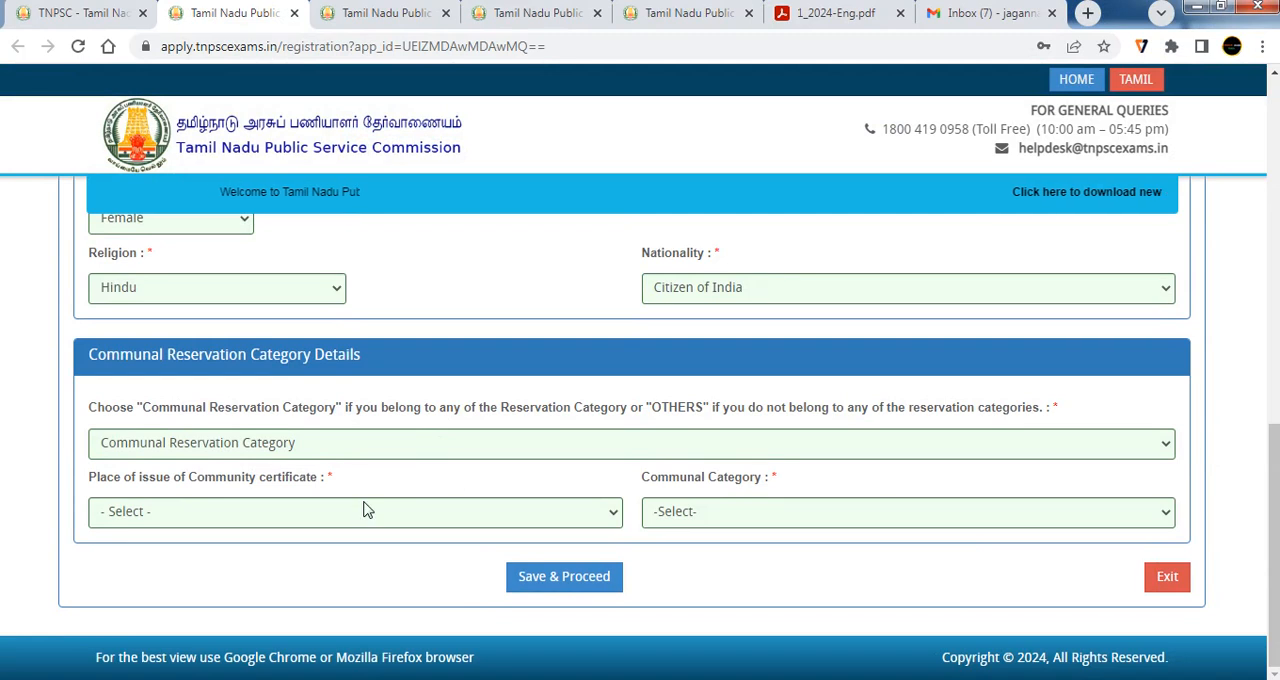
pyautogui.click(328, 513)
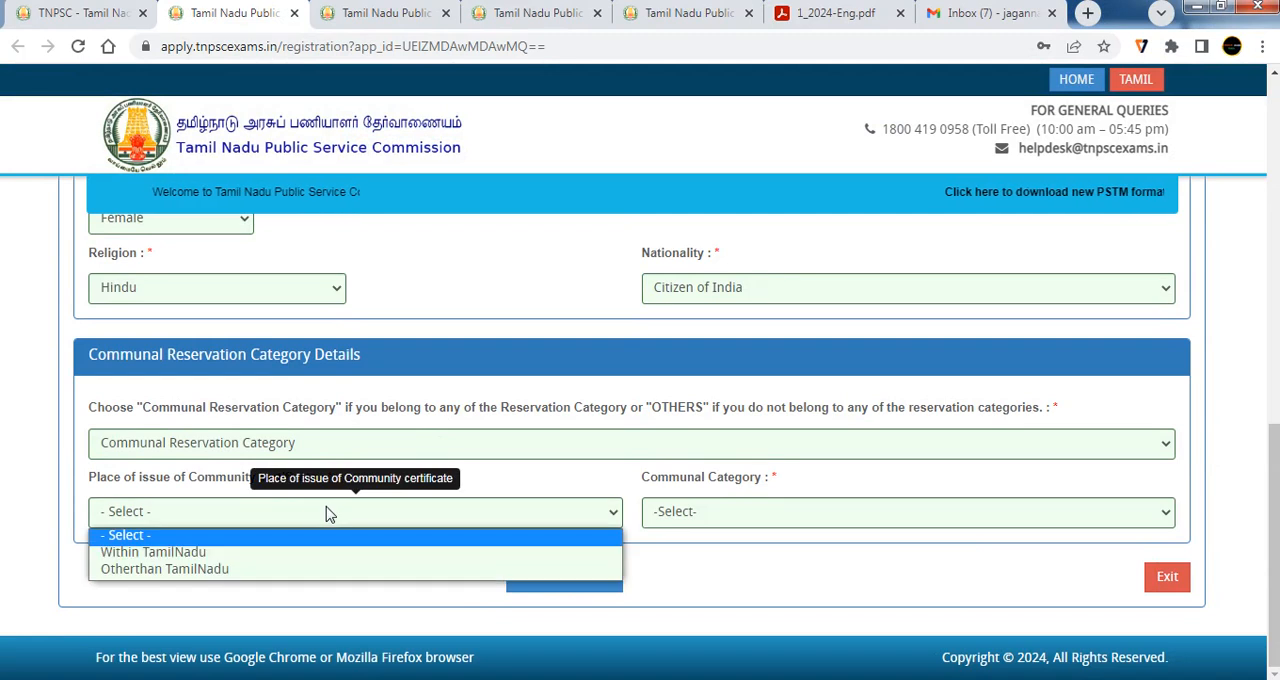
pyautogui.click(190, 553)
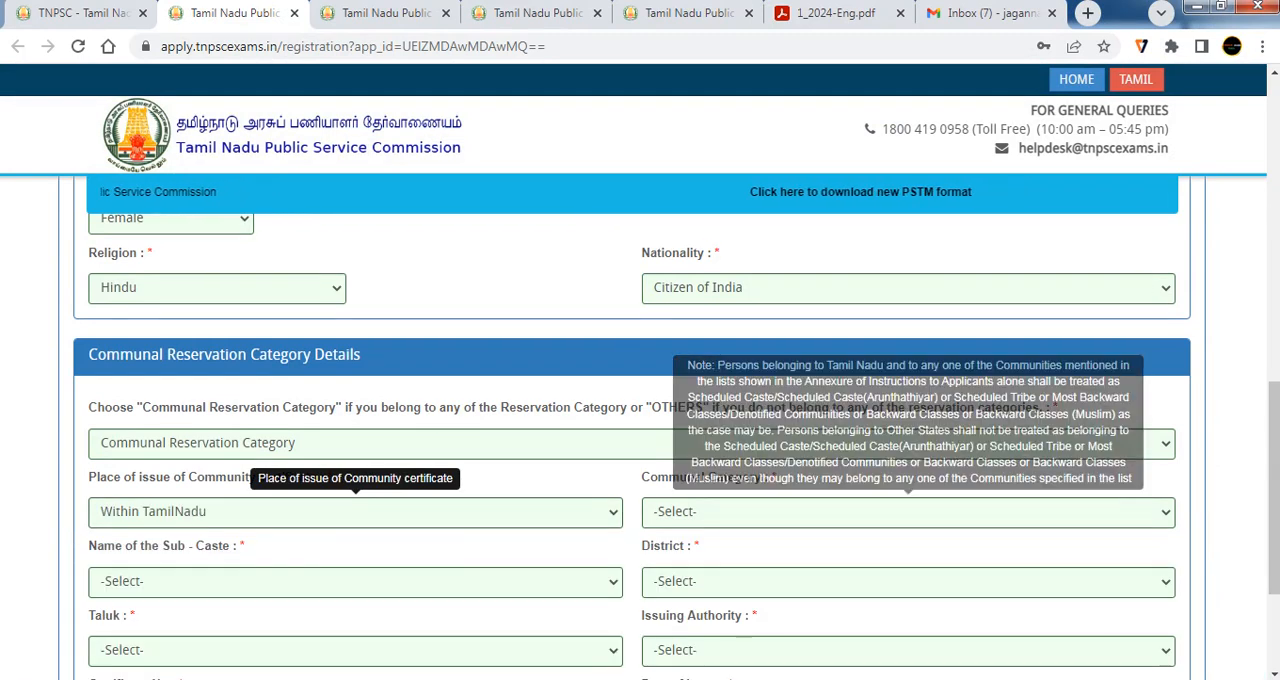
pyautogui.click(779, 513)
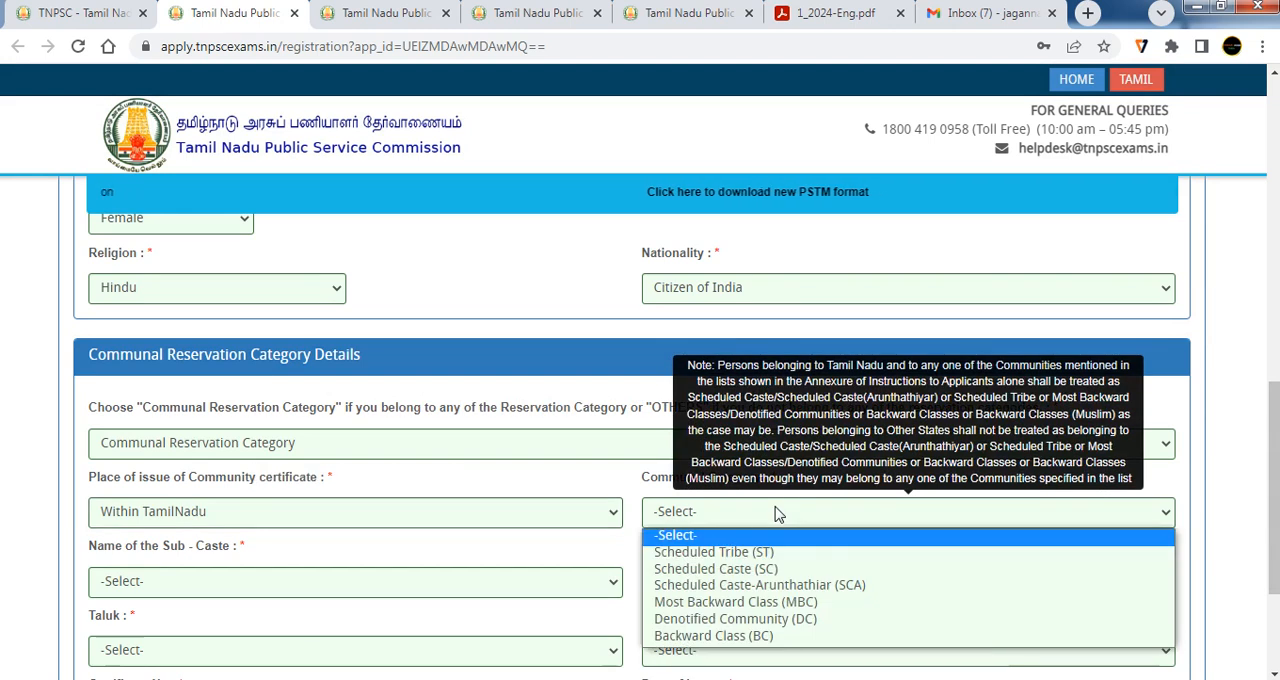
pyautogui.click(745, 569)
# Set the sub-caste to Bakuda and the community certificate's district to Vellore
pyautogui.scroll(-2, 410, 545)
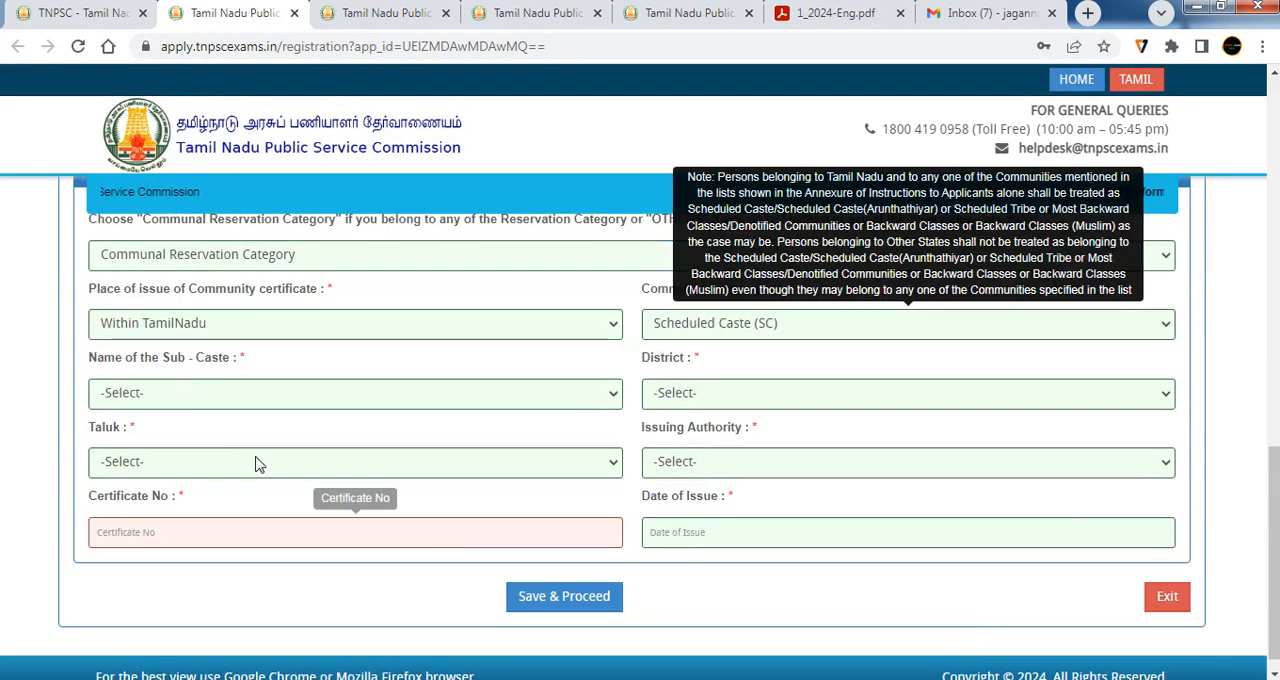
pyautogui.click(205, 399)
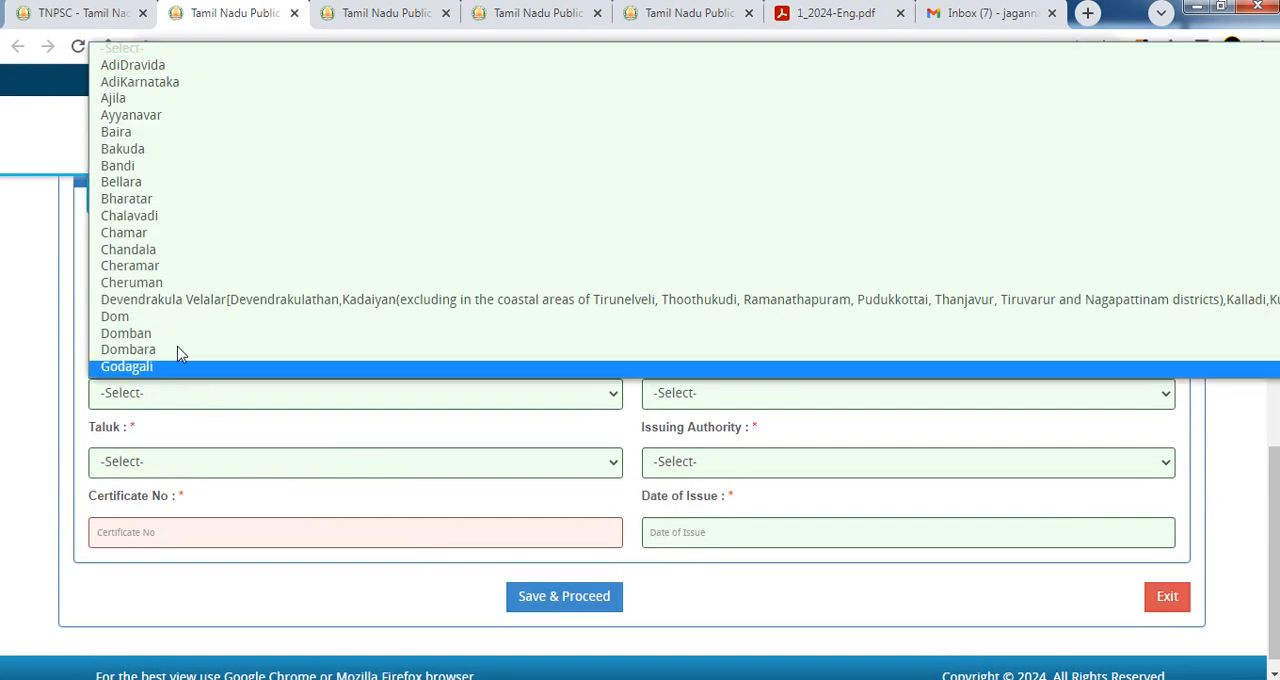
pyautogui.click(130, 148)
pyautogui.click(705, 393)
pyautogui.scroll(-1, 717, 335)
pyautogui.scroll(-5, 720, 333)
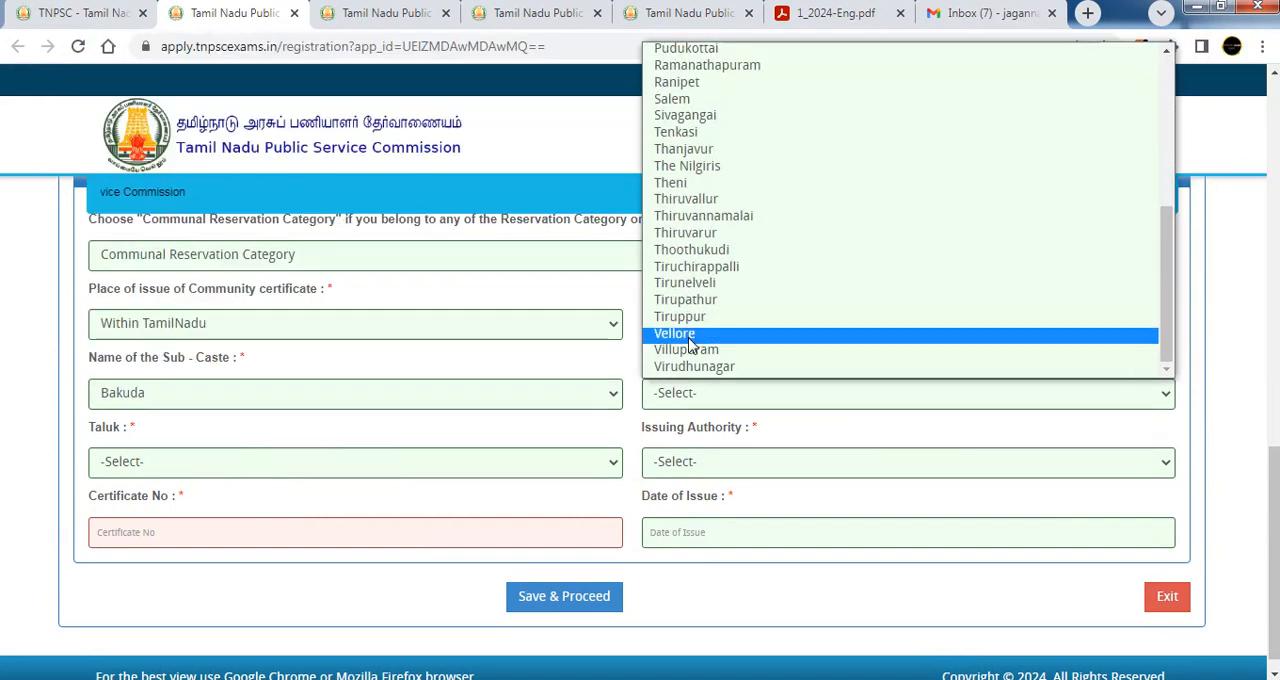
pyautogui.click(700, 335)
# Set the community certificate's taluk to Katpadi and its issuing authority to TALUK TAHSILDAR
pyautogui.click(348, 465)
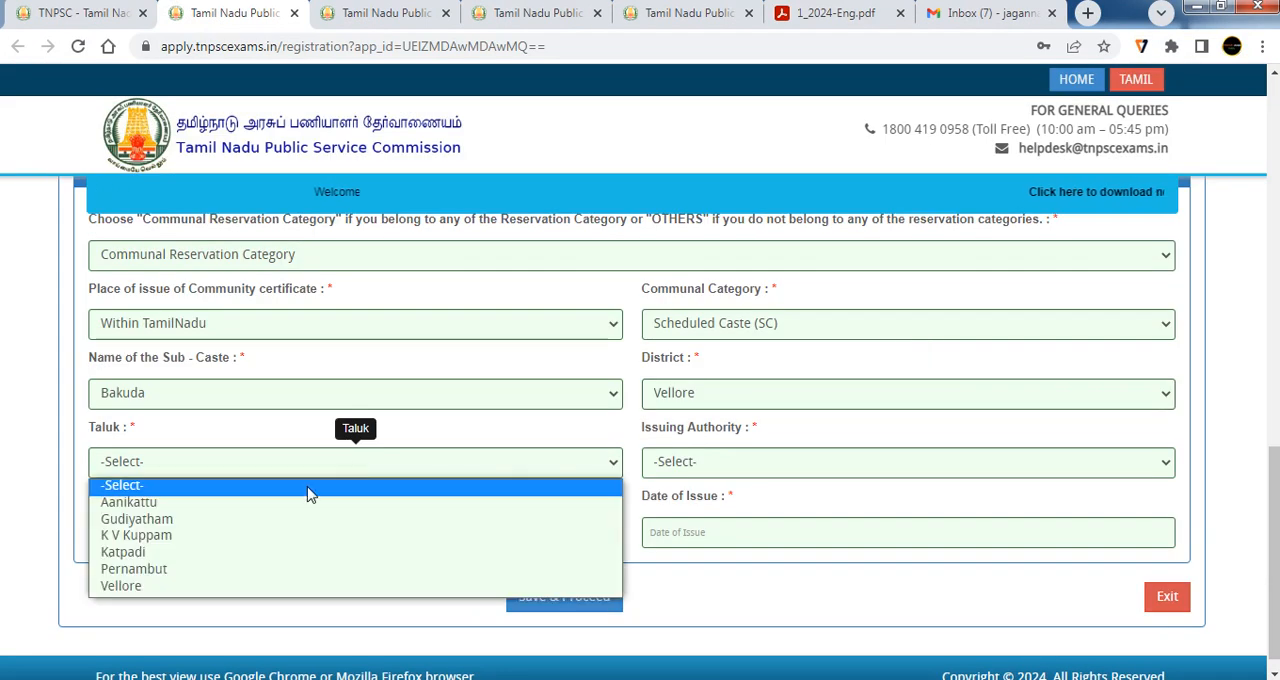
pyautogui.click(243, 552)
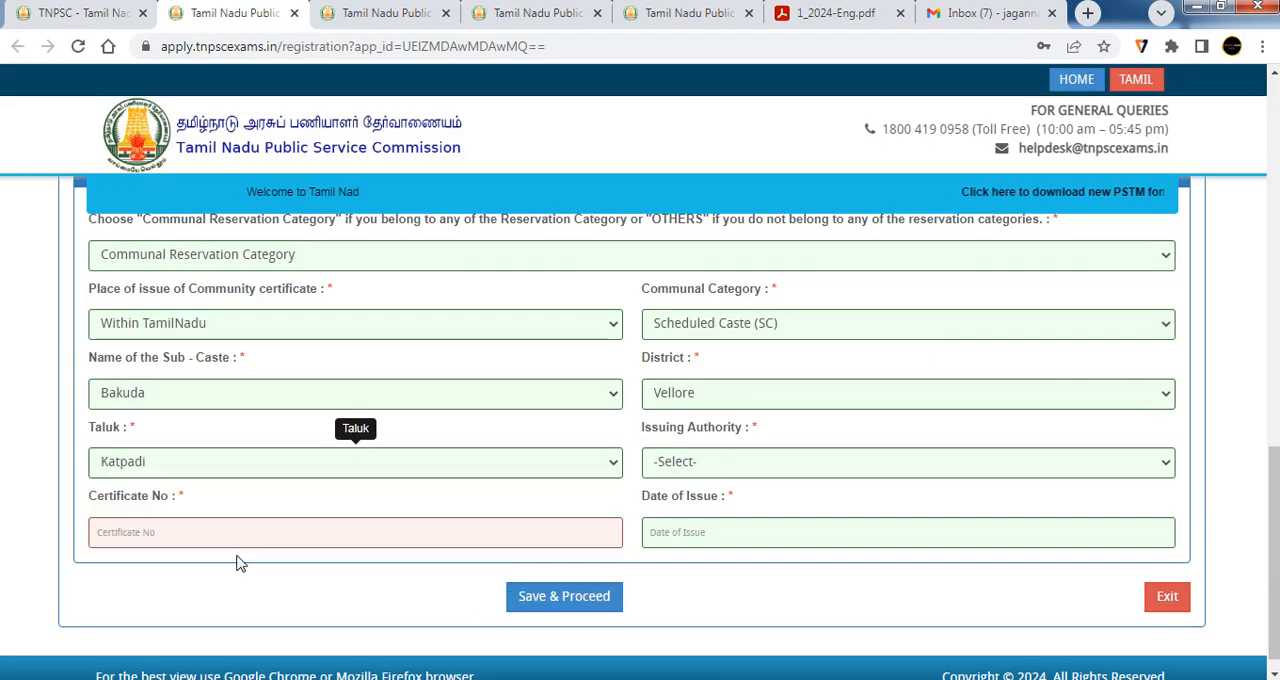
pyautogui.click(722, 468)
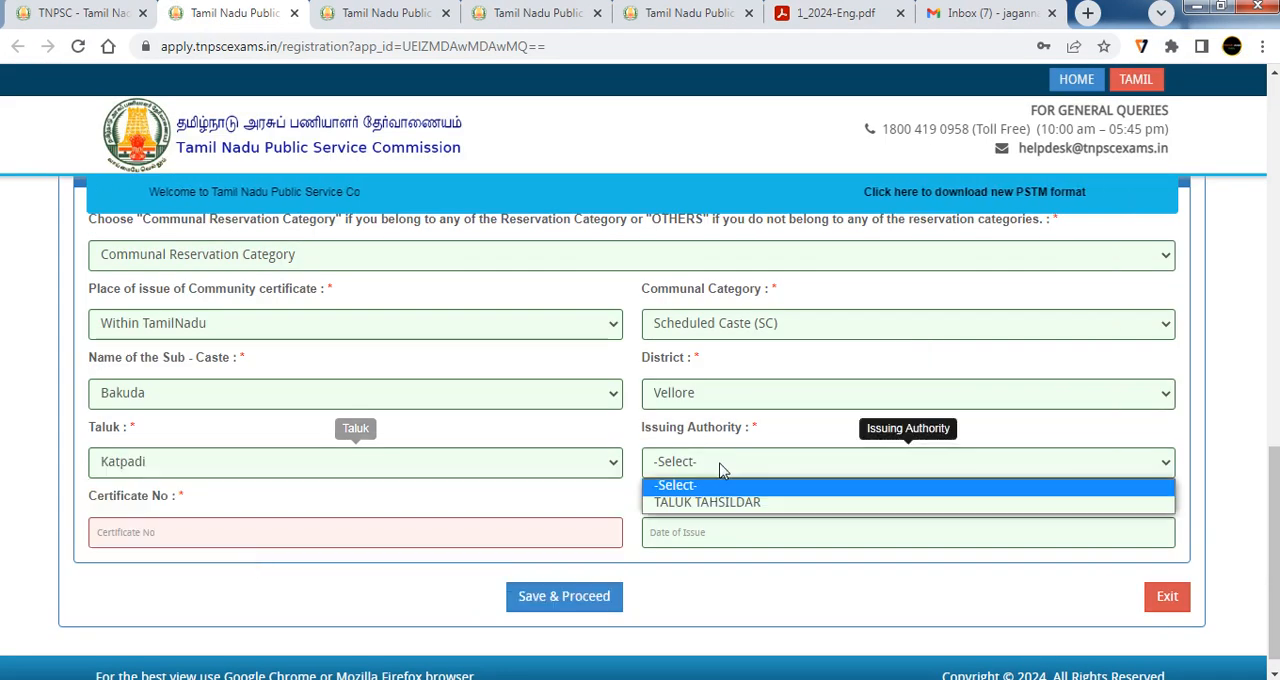
pyautogui.click(751, 505)
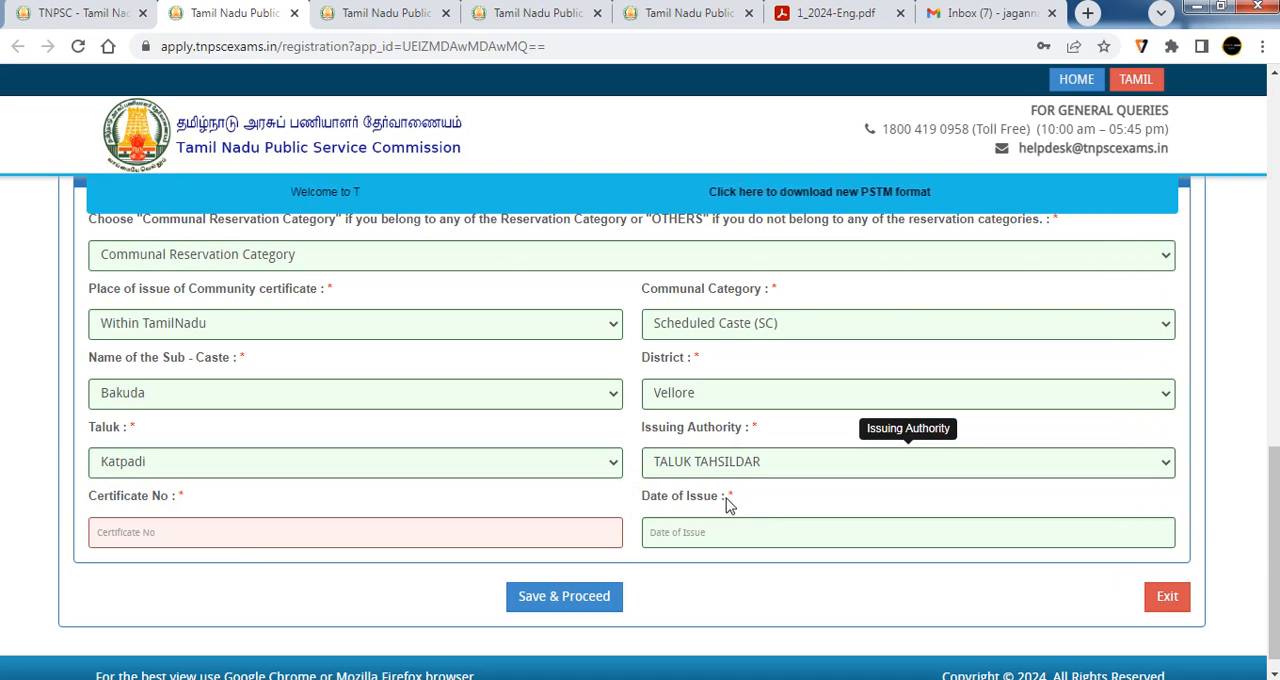
pyautogui.click(728, 468)
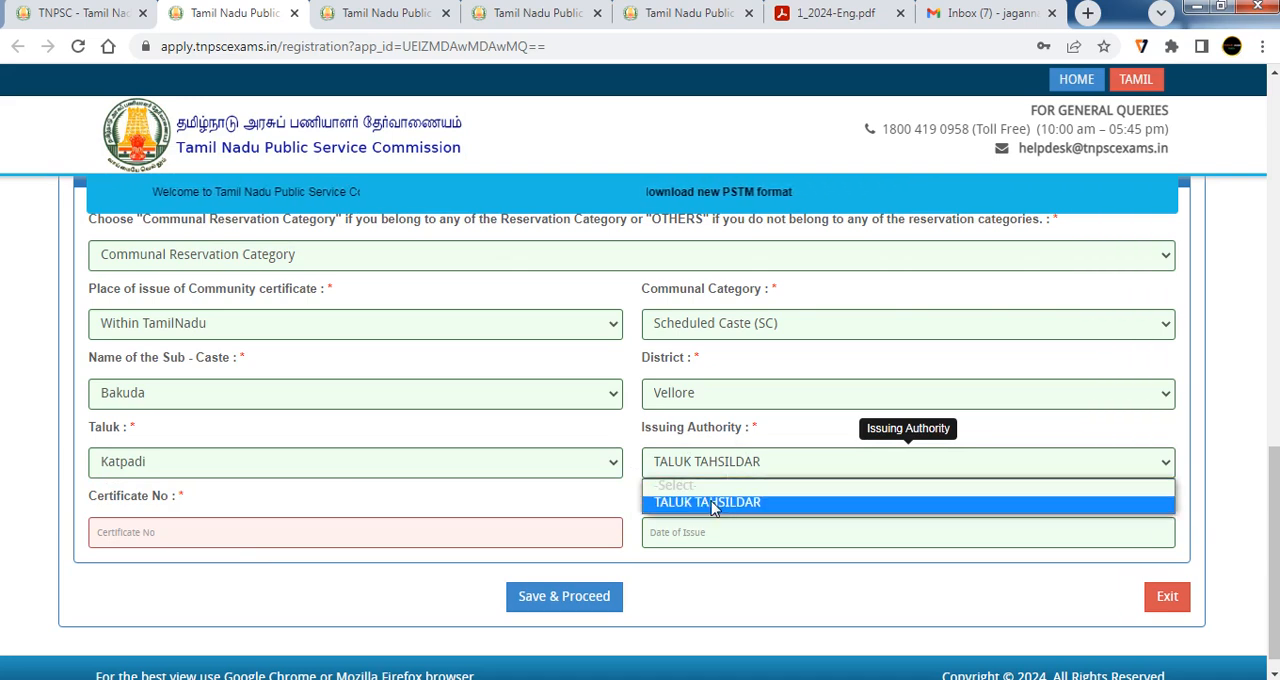
pyautogui.click(737, 504)
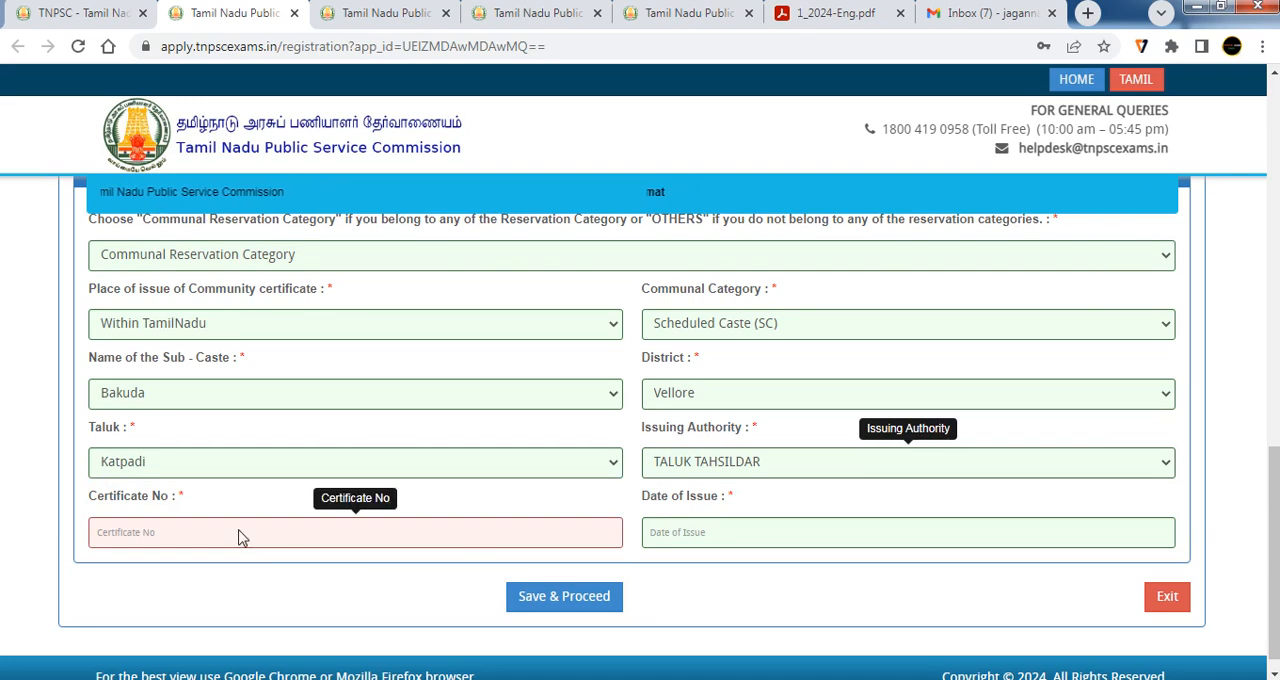
# Leave the certificate number blank and set the community certificate's date of issue to 01-02-2024
pyautogui.click(125, 541)
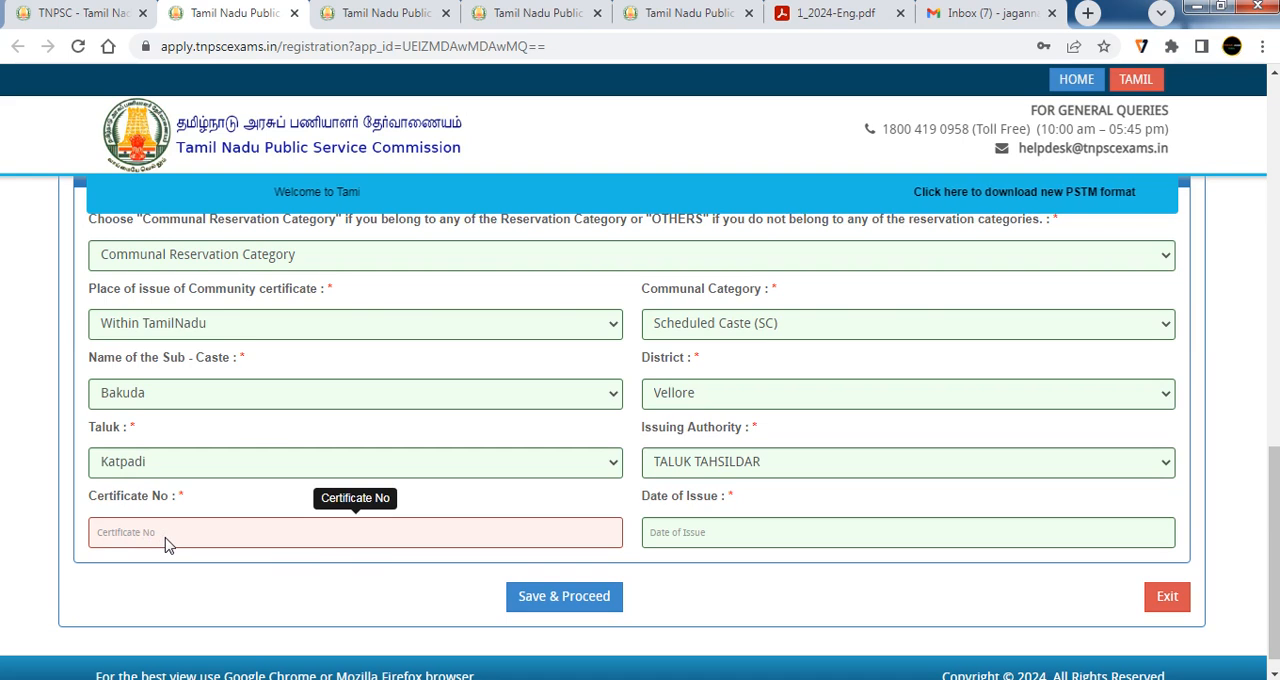
pyautogui.click(707, 537)
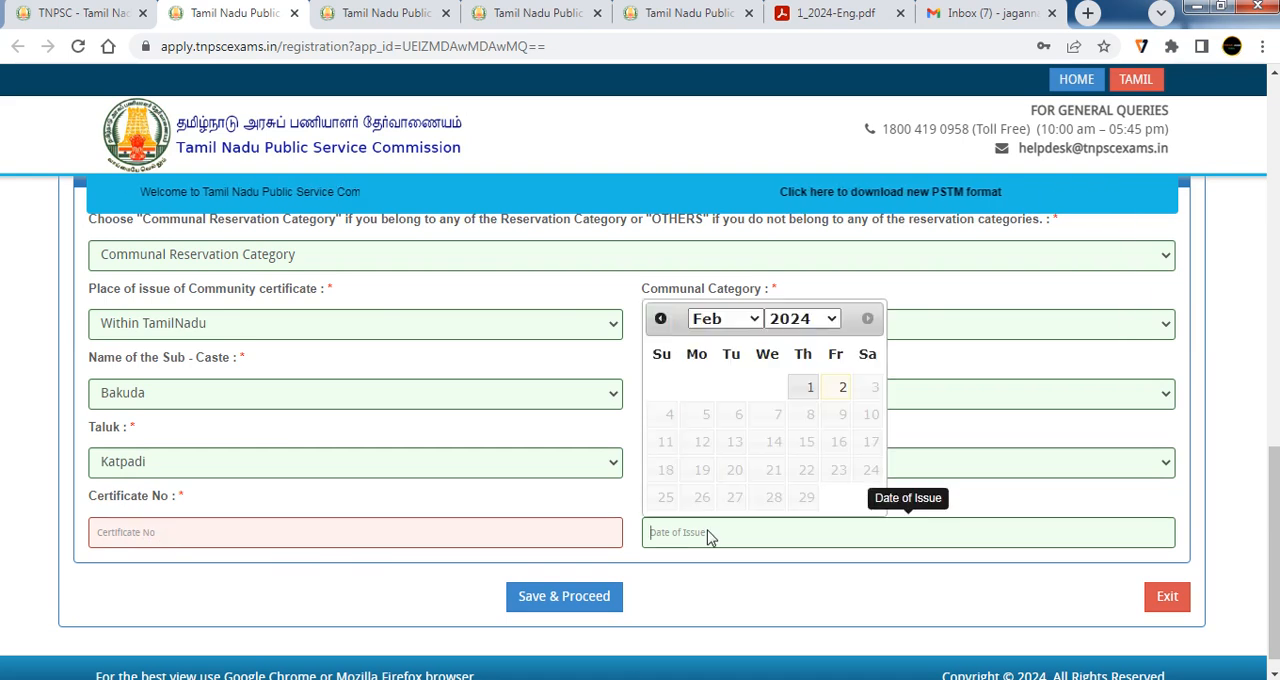
pyautogui.click(806, 386)
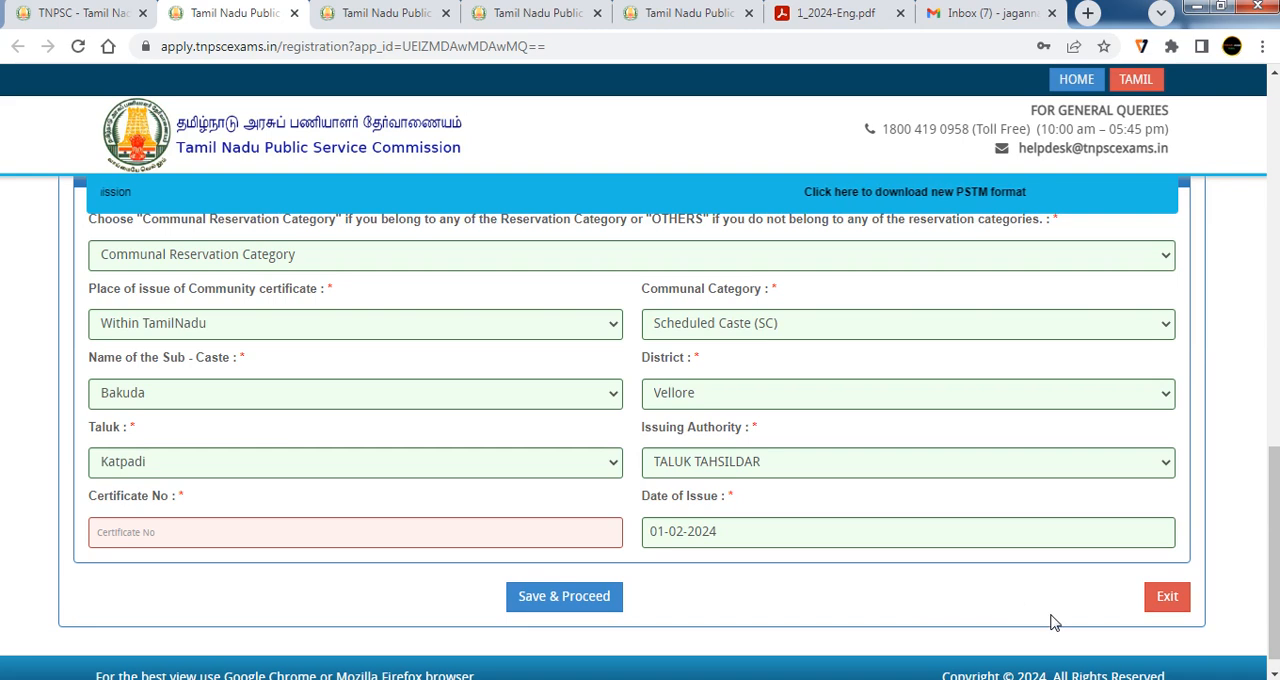
# Examine the register number and month/year of passing fields in the SSLC Details section without choosing any values
pyautogui.scroll(10, 978, 640)
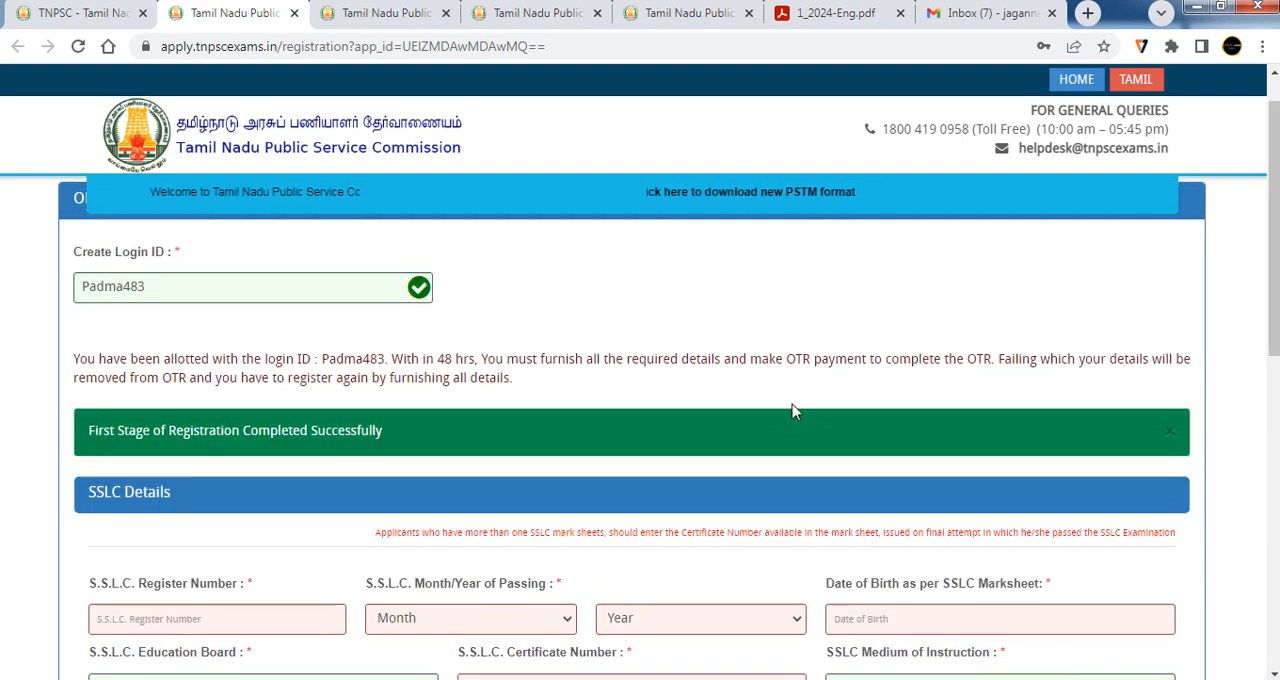
pyautogui.scroll(-4, 300, 375)
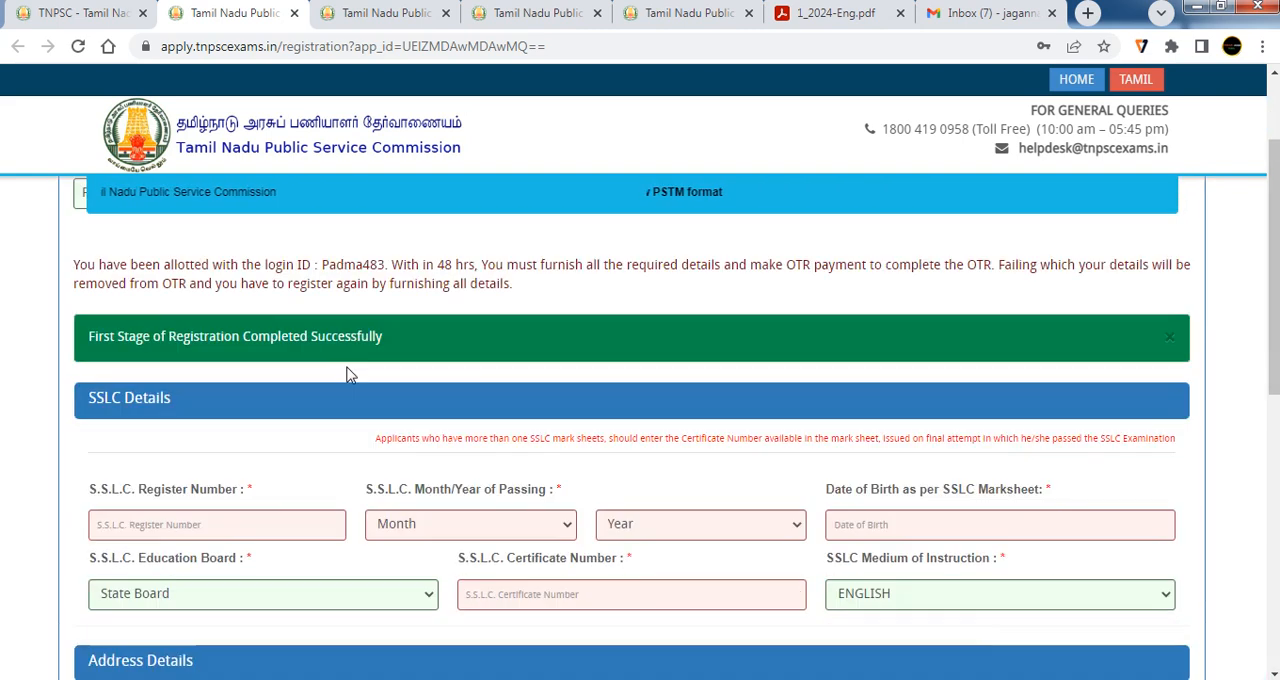
pyautogui.scroll(2, 170, 322)
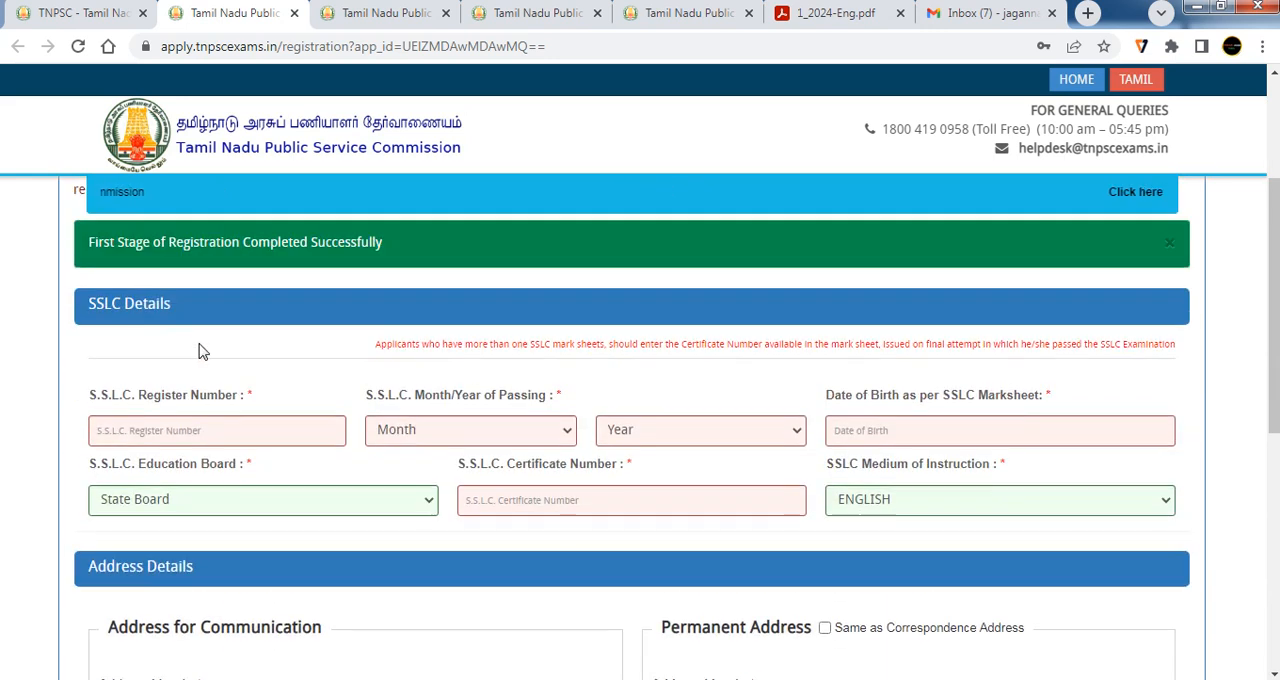
pyautogui.scroll(-1, 198, 350)
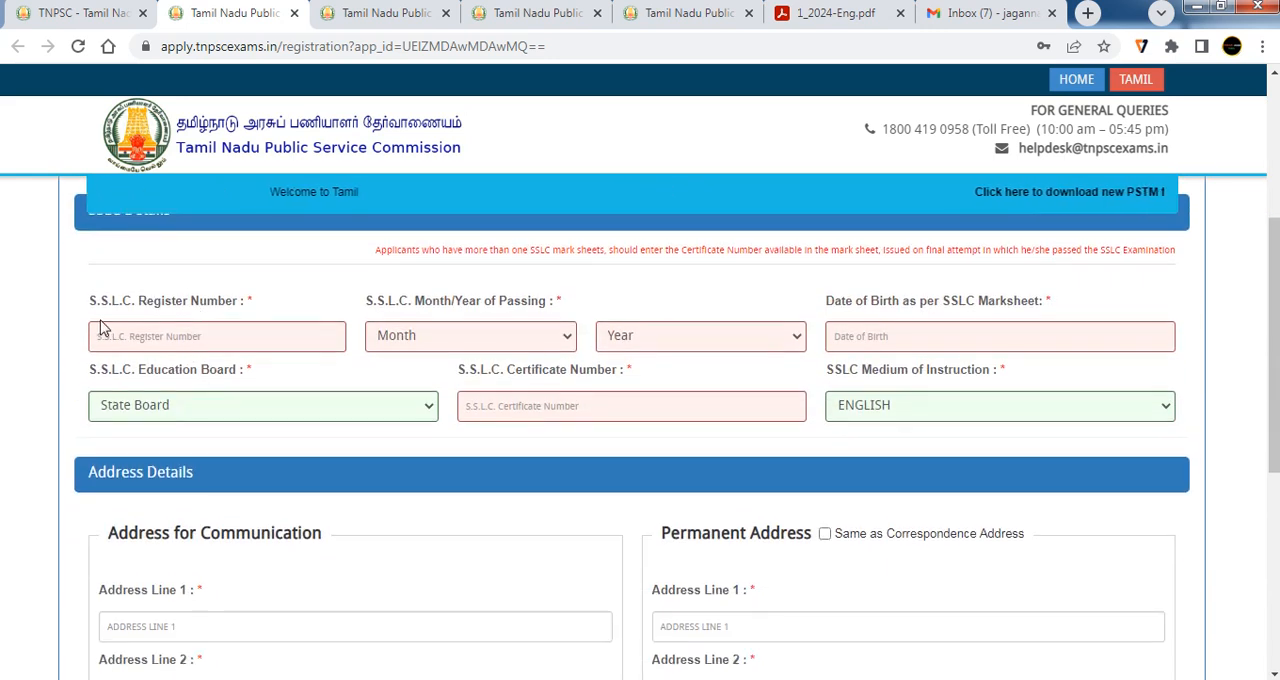
pyautogui.click(222, 344)
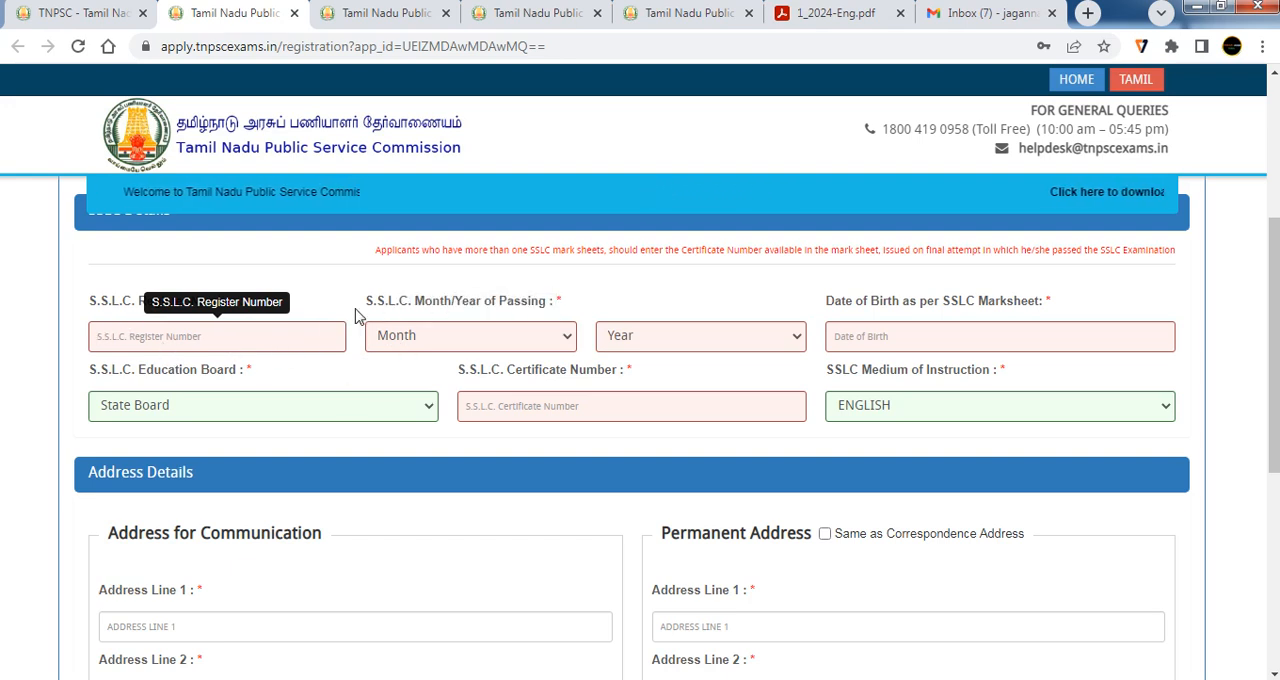
pyautogui.click(428, 340)
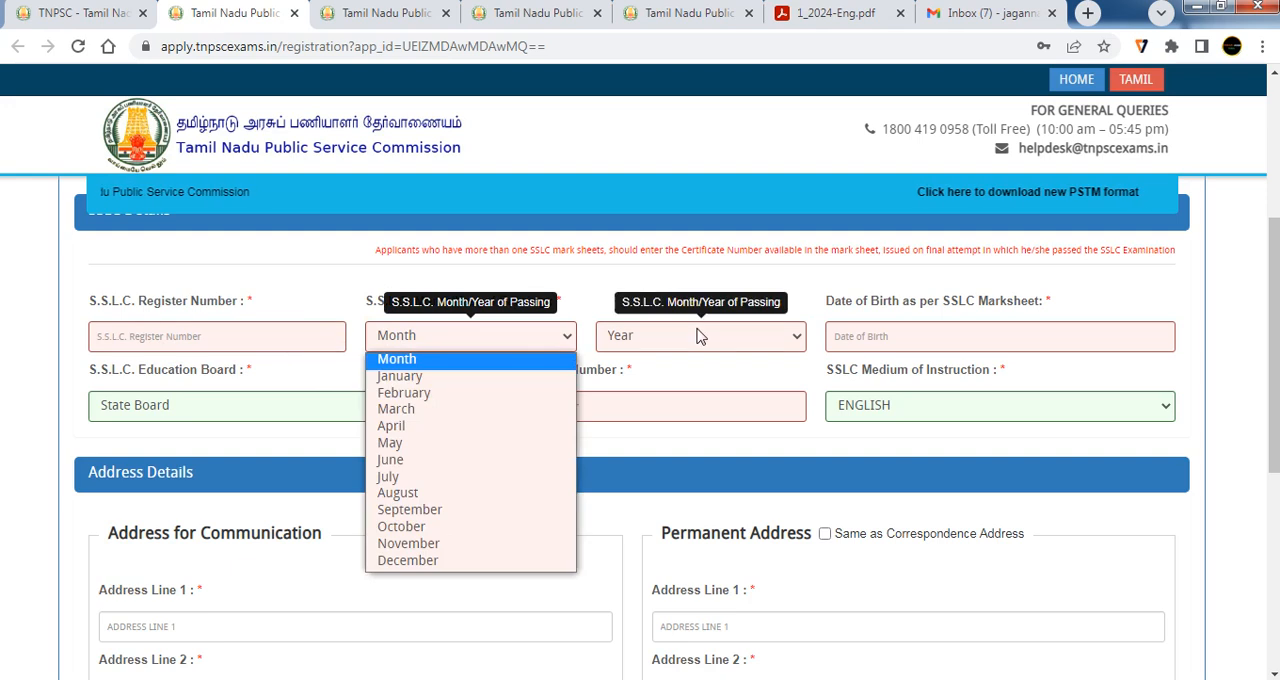
pyautogui.click(700, 337)
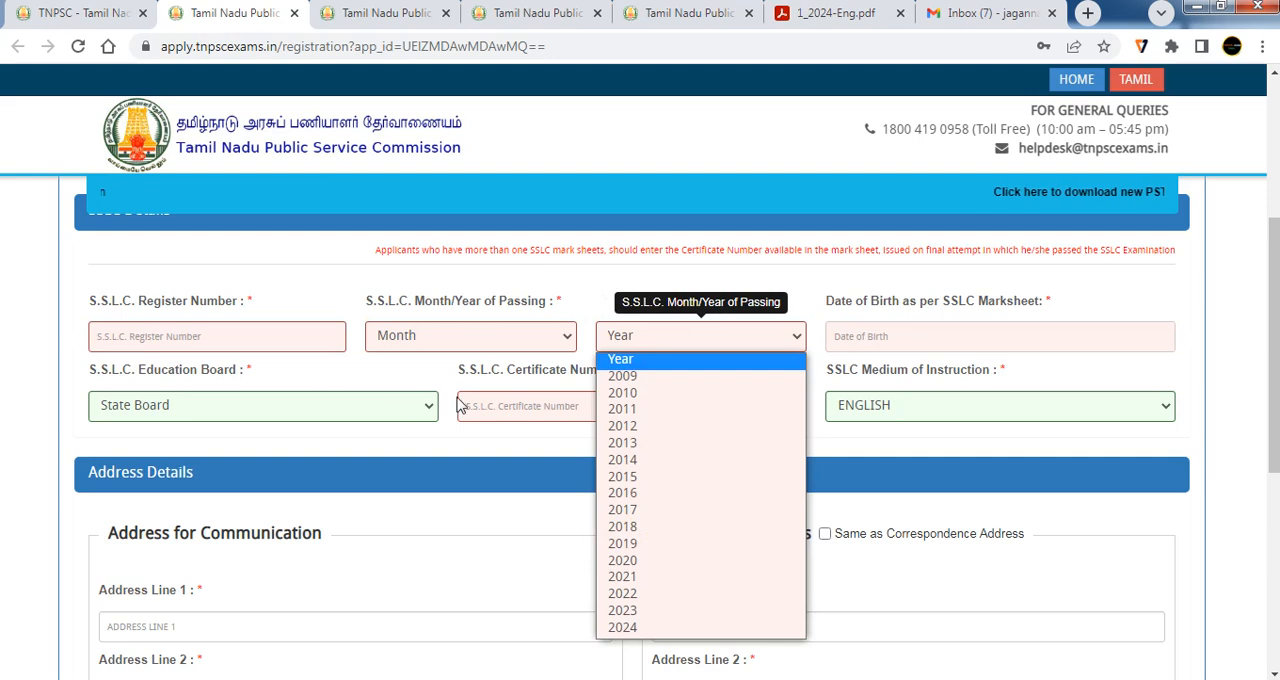
pyautogui.press('Down')
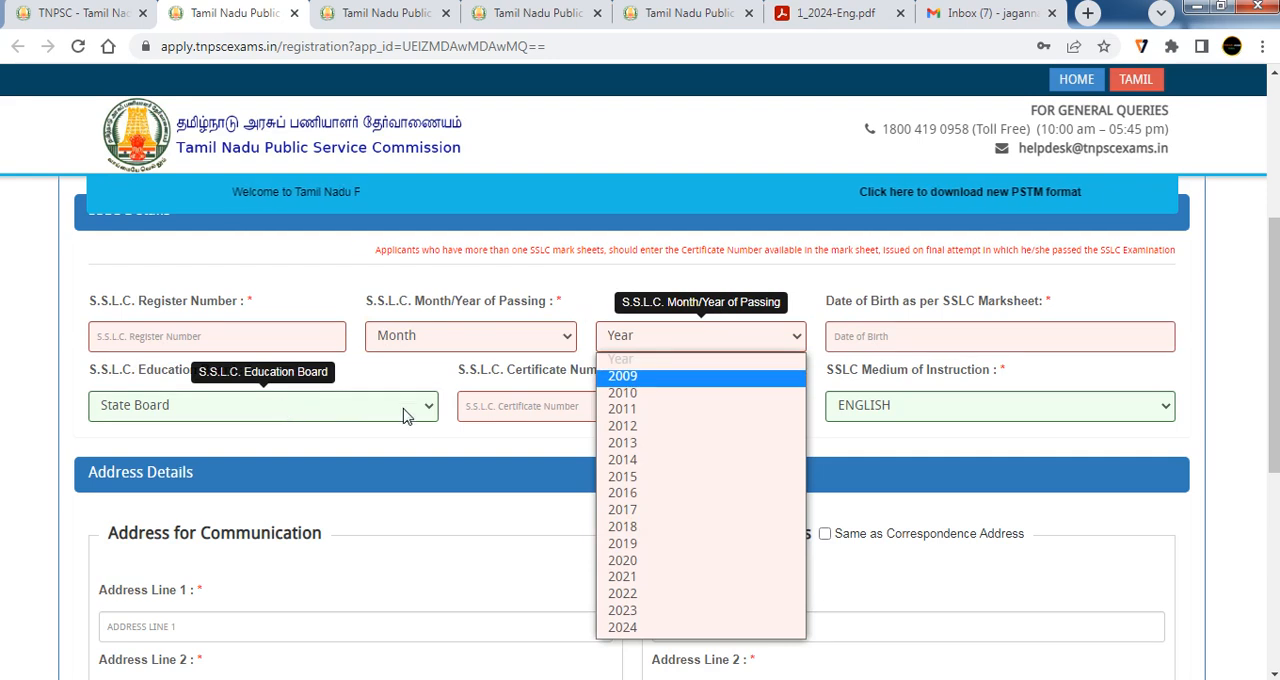
pyautogui.click(436, 443)
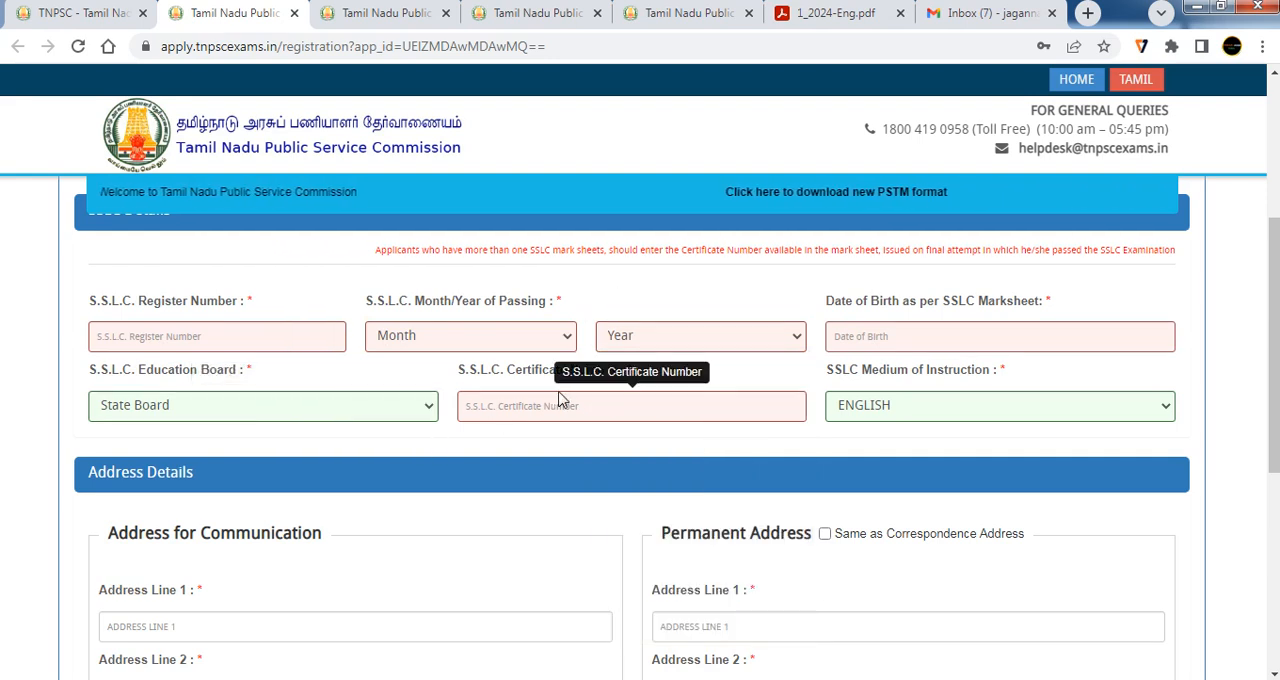
# Check the S.S.L.C. certificate number field and choose ENGLISH as the SSLC medium of instruction
pyautogui.click(531, 415)
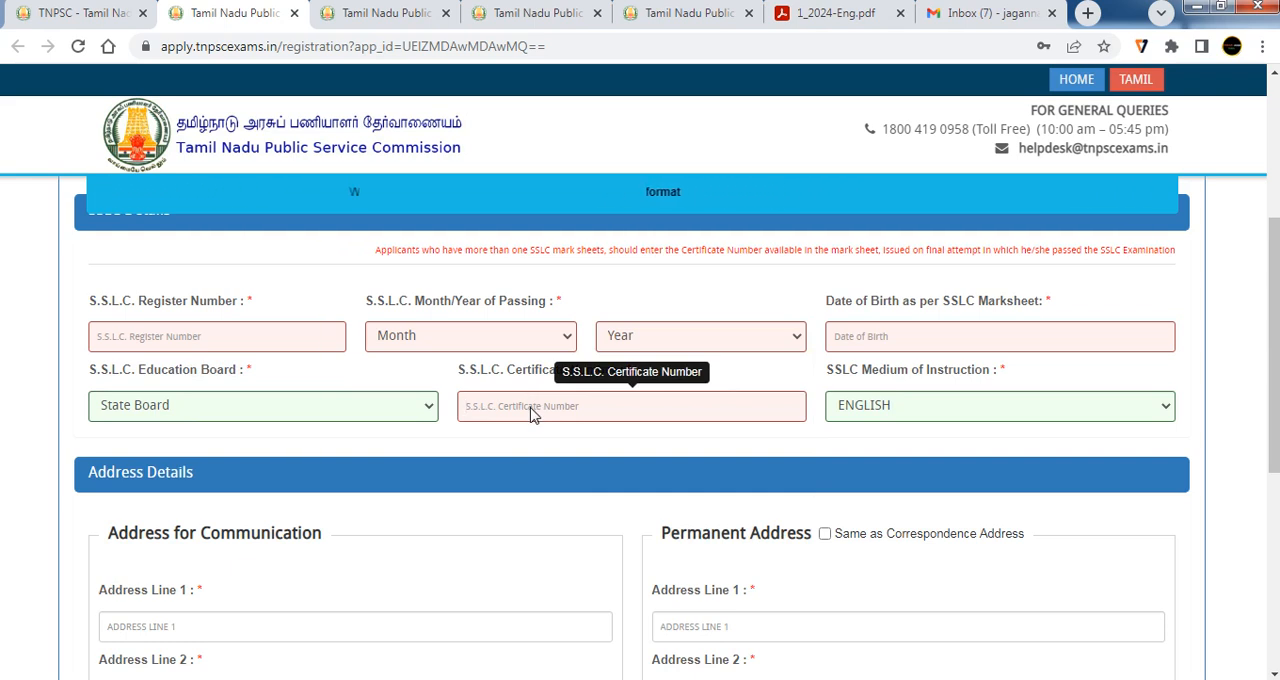
pyautogui.click(884, 407)
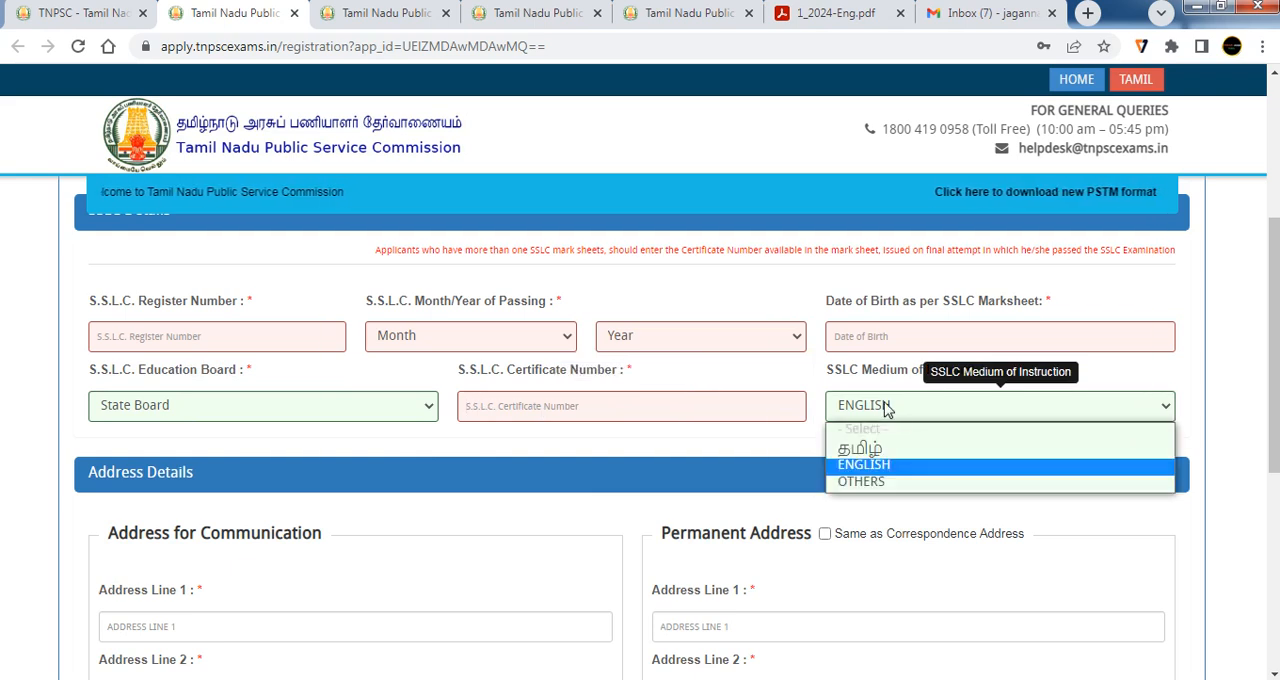
pyautogui.click(885, 465)
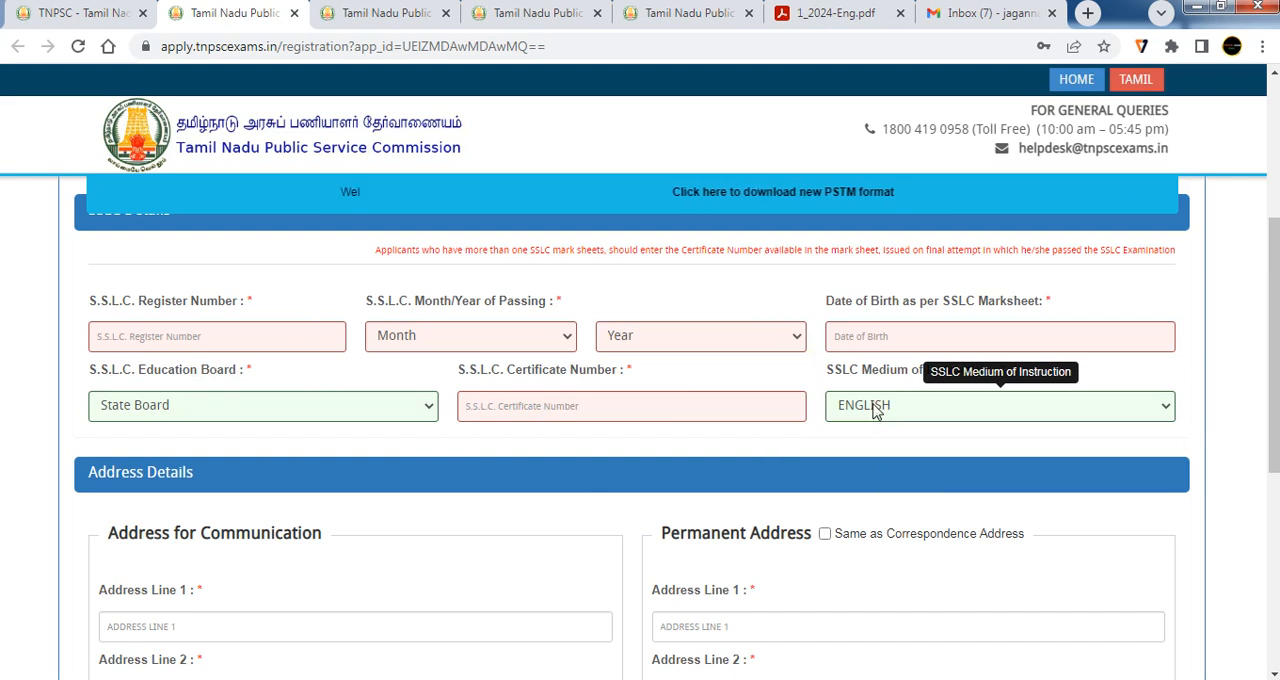
# Examine the communication and permanent address fields in the Address Details section without entering any values
pyautogui.scroll(-1, 614, 486)
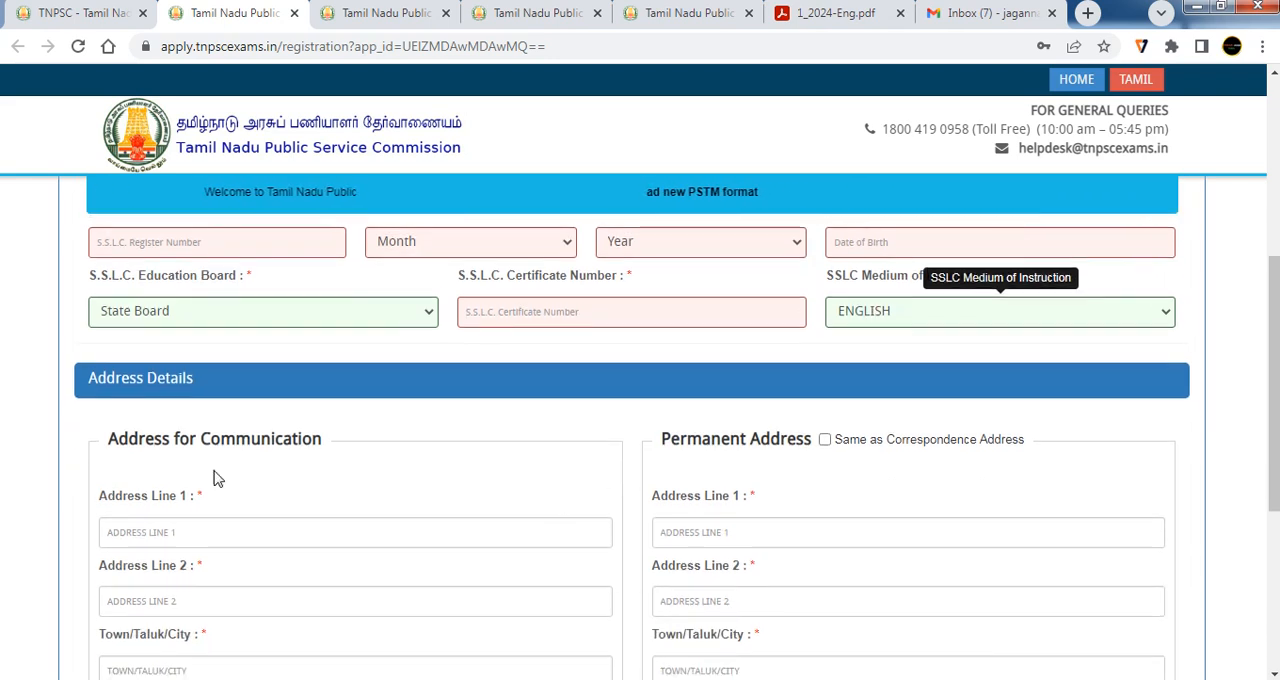
pyautogui.scroll(-4, 621, 470)
pyautogui.scroll(3, 403, 463)
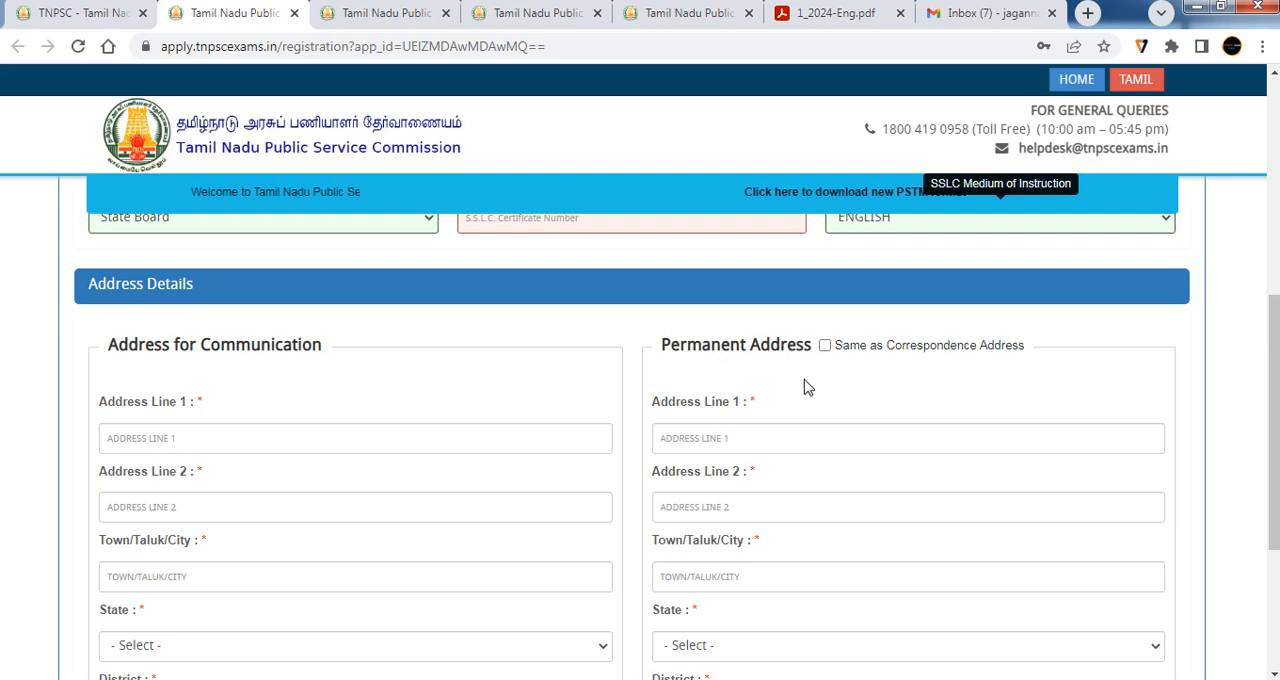
pyautogui.scroll(-3, 806, 391)
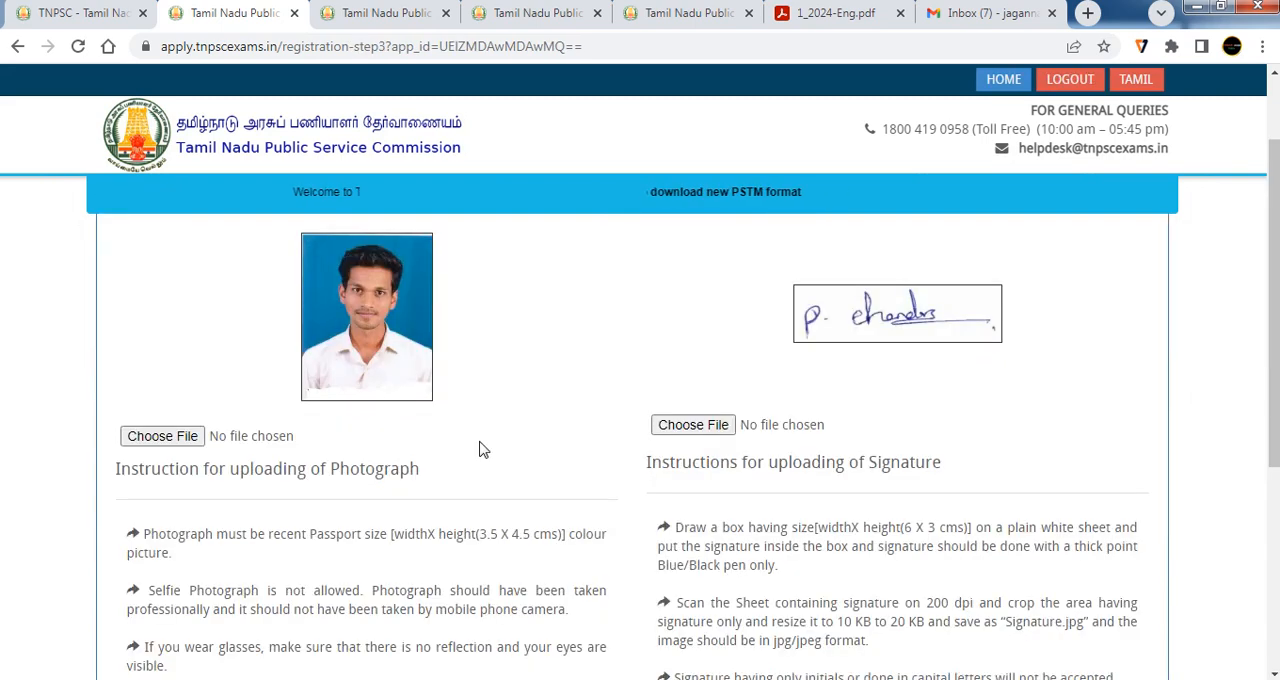
pyautogui.scroll(1, 480, 449)
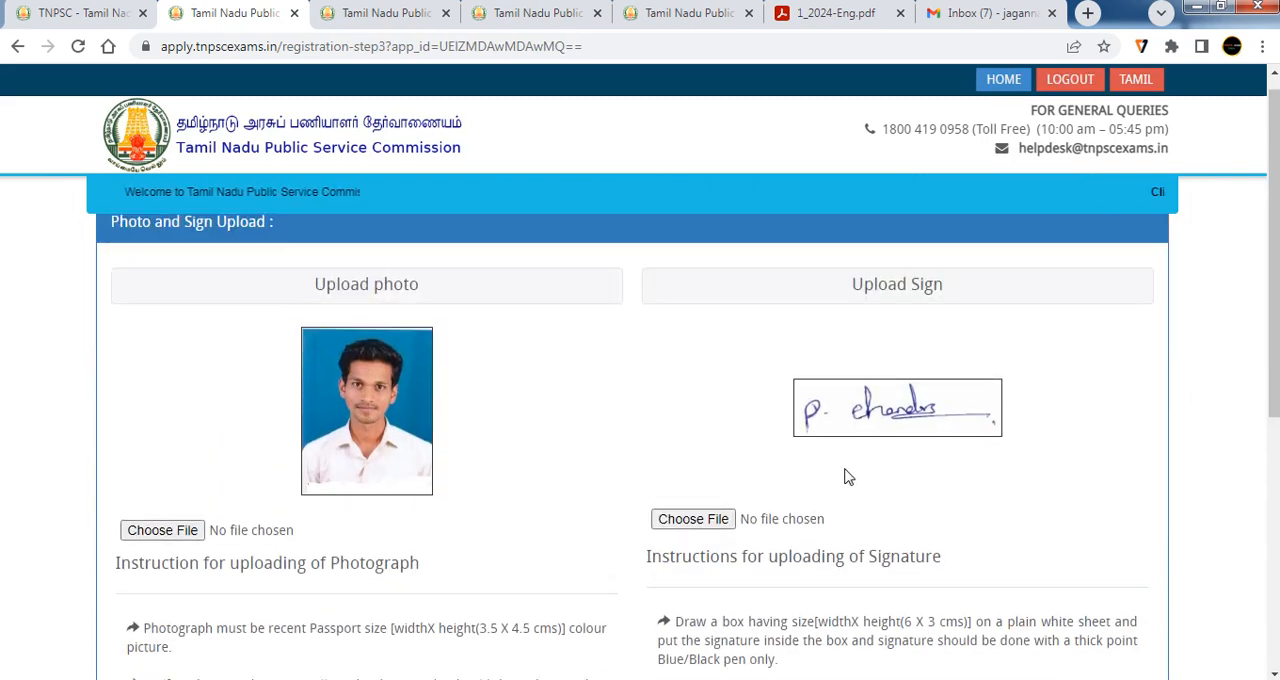
# Examine the photograph and signature upload areas and read their size and format instructions
pyautogui.scroll(-4, 515, 452)
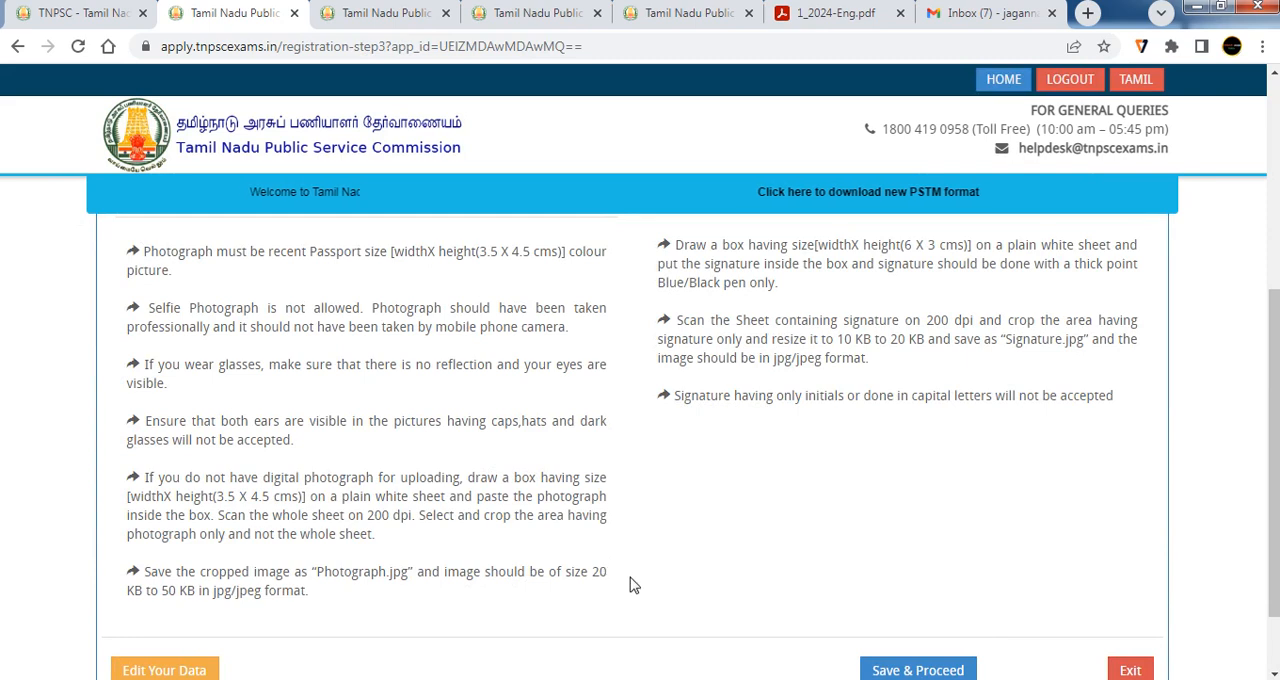
pyautogui.moveTo(629, 577); pyautogui.dragTo(588, 578)
pyautogui.scroll(2, 846, 480)
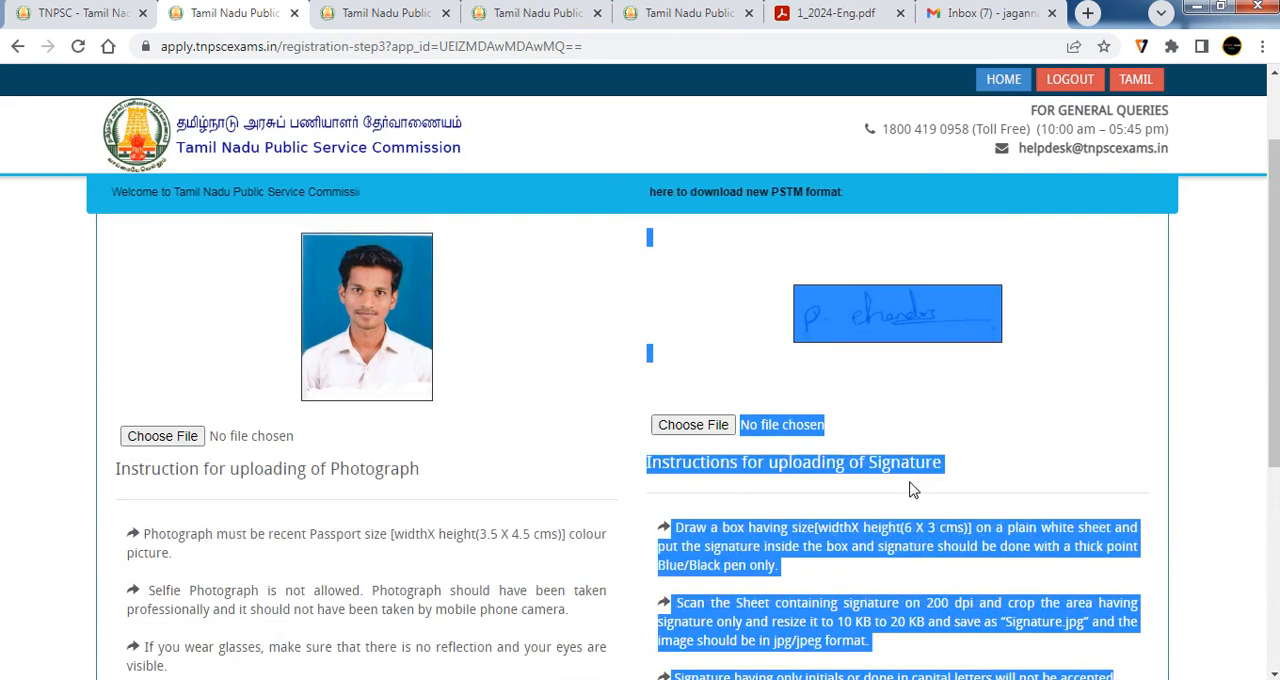
pyautogui.scroll(-1, 910, 488)
pyautogui.click(898, 458)
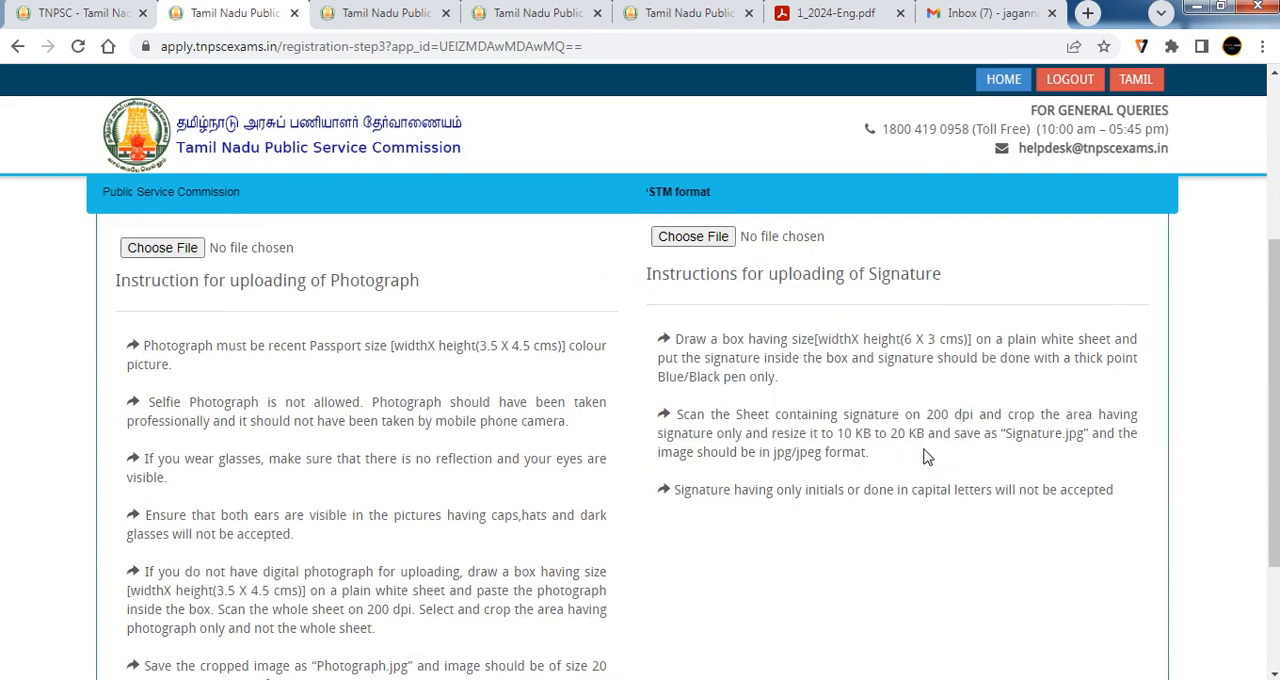
pyautogui.scroll(3, 1000, 445)
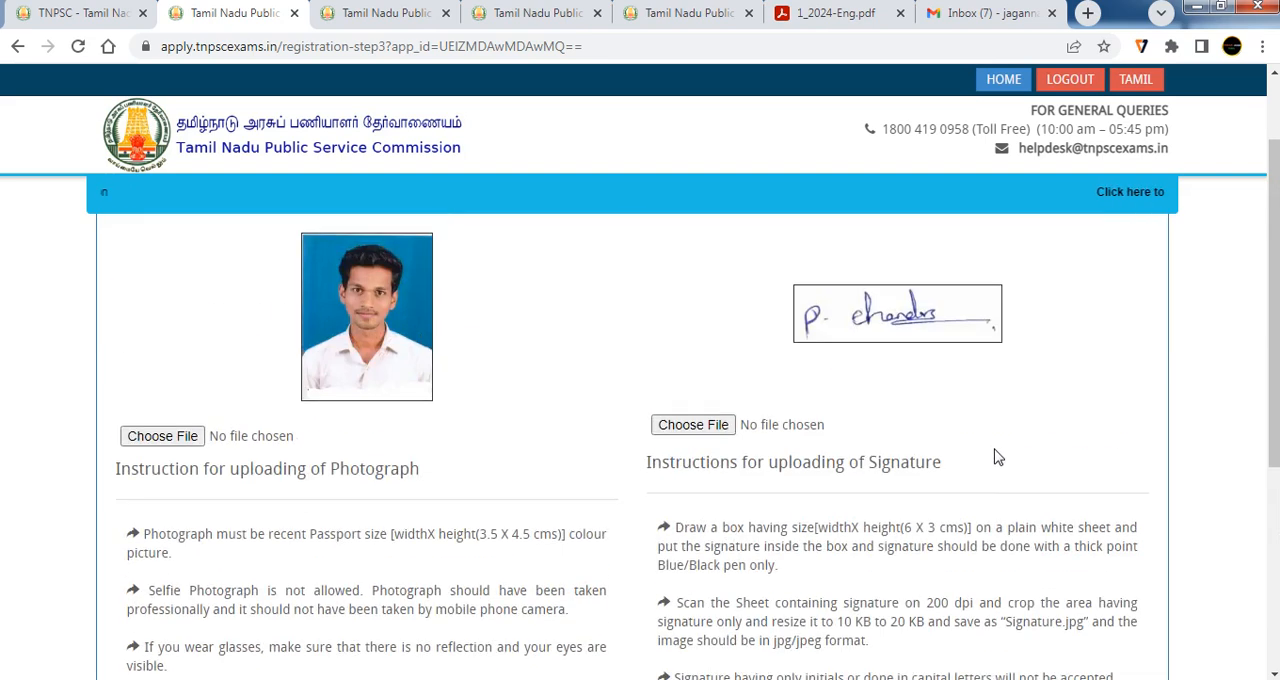
pyautogui.scroll(-4, 700, 390)
pyautogui.scroll(-2, 790, 405)
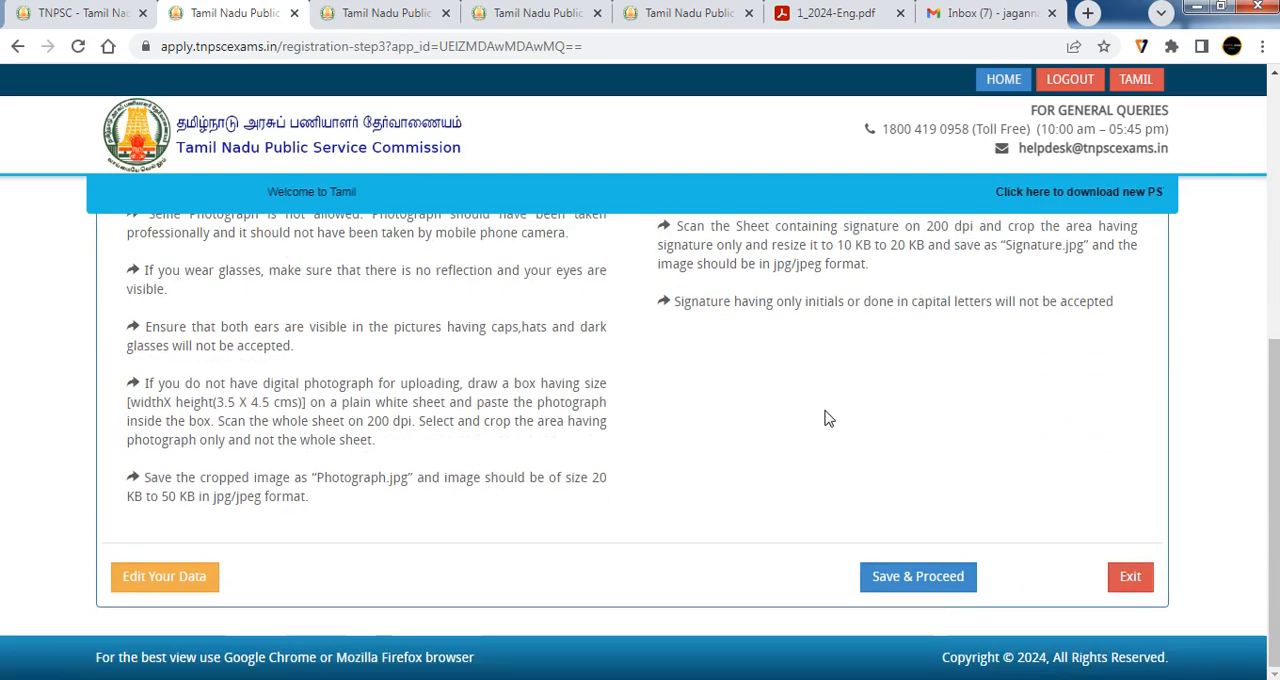
# Save the photo and signature page, and submit the registration preview with the declaration accepted
pyautogui.click(918, 576)
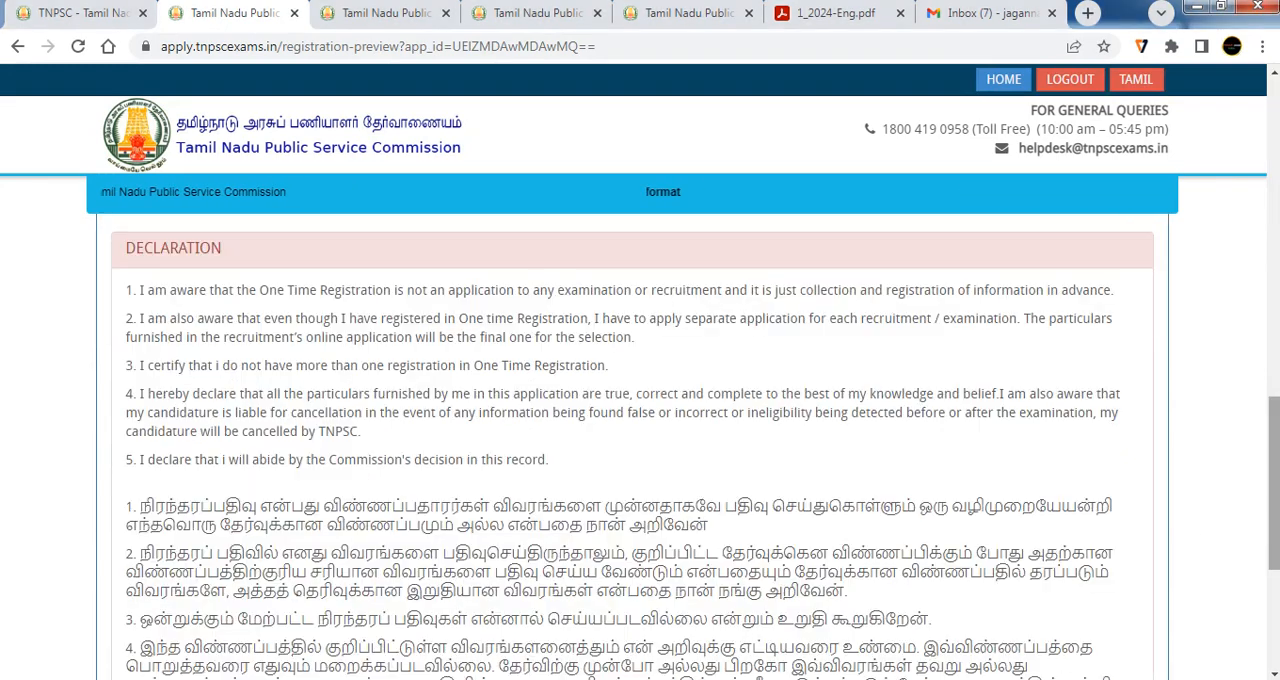
pyautogui.moveTo(1274, 530); pyautogui.dragTo(1274, 619)
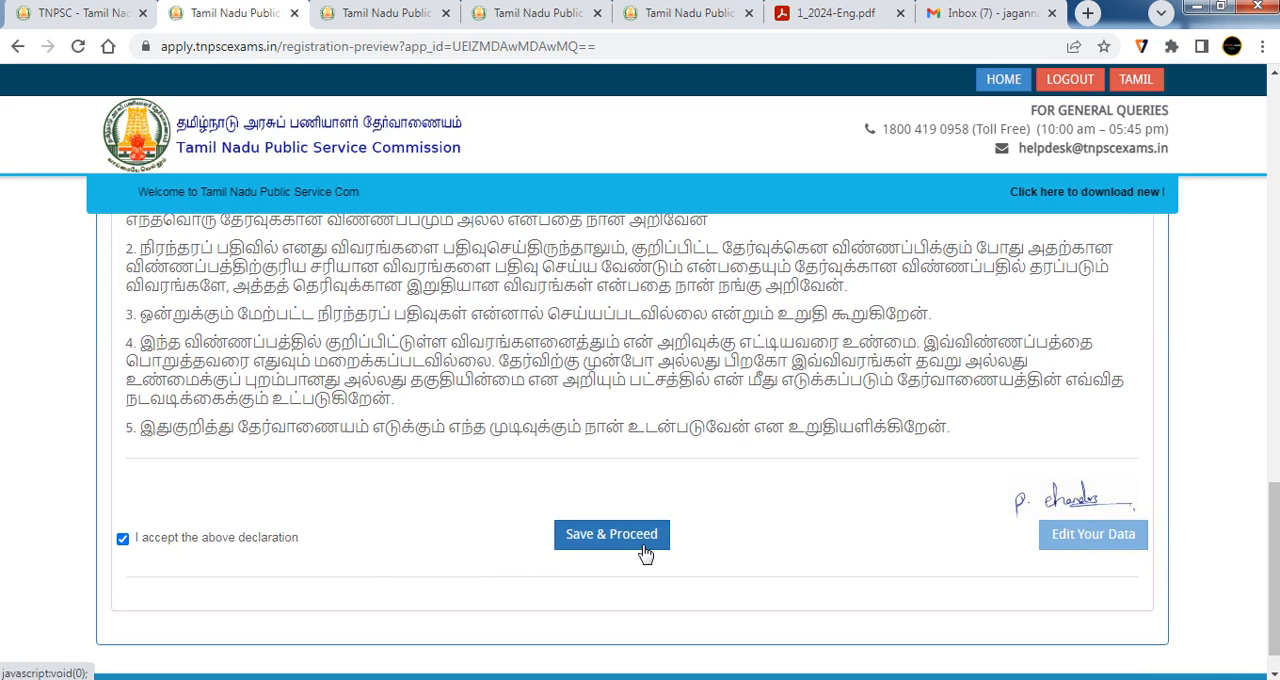
pyautogui.click(578, 527)
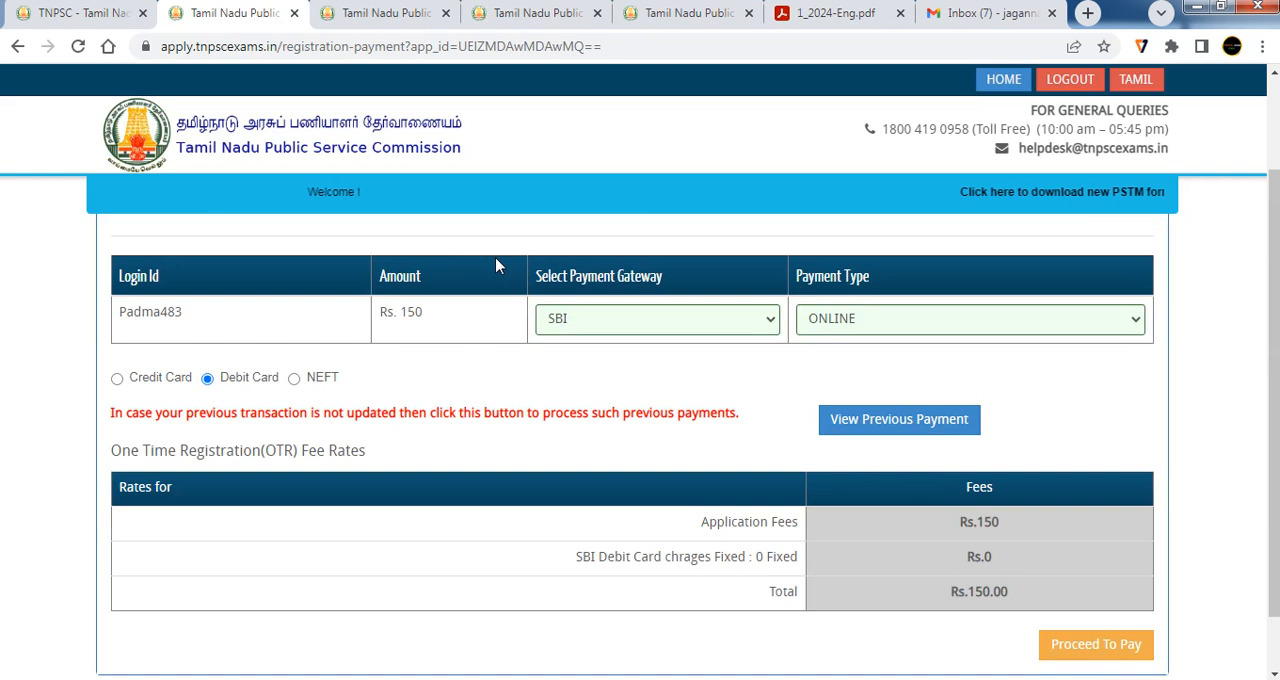
# Select SBI as the payment gateway with the ONLINE payment type and proceed to pay the registration fee
pyautogui.click(630, 320)
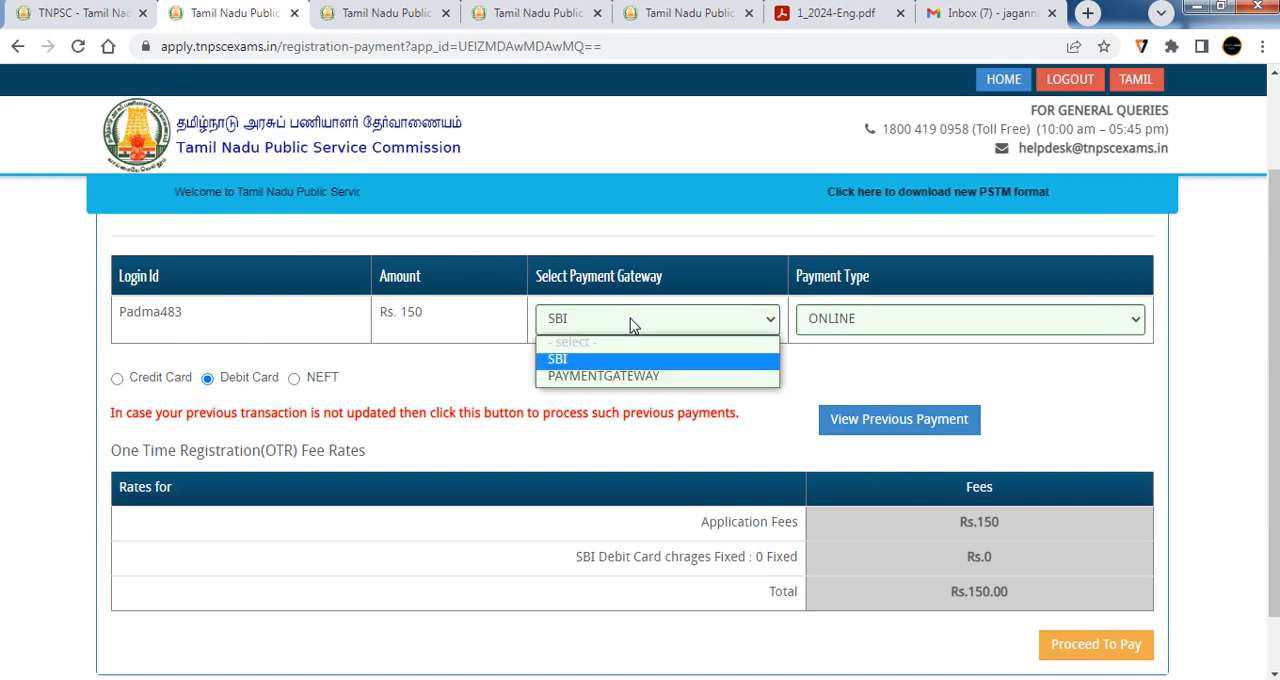
pyautogui.click(578, 358)
pyautogui.click(857, 330)
pyautogui.click(835, 360)
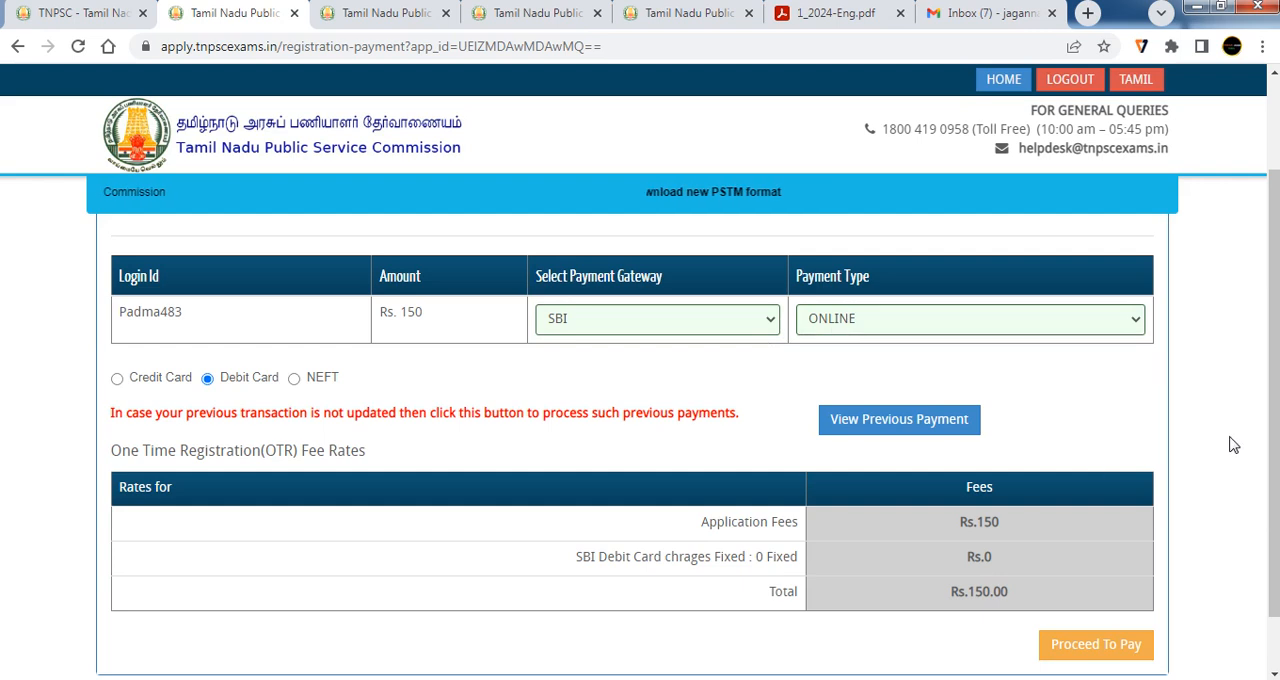
pyautogui.scroll(-1, 1233, 445)
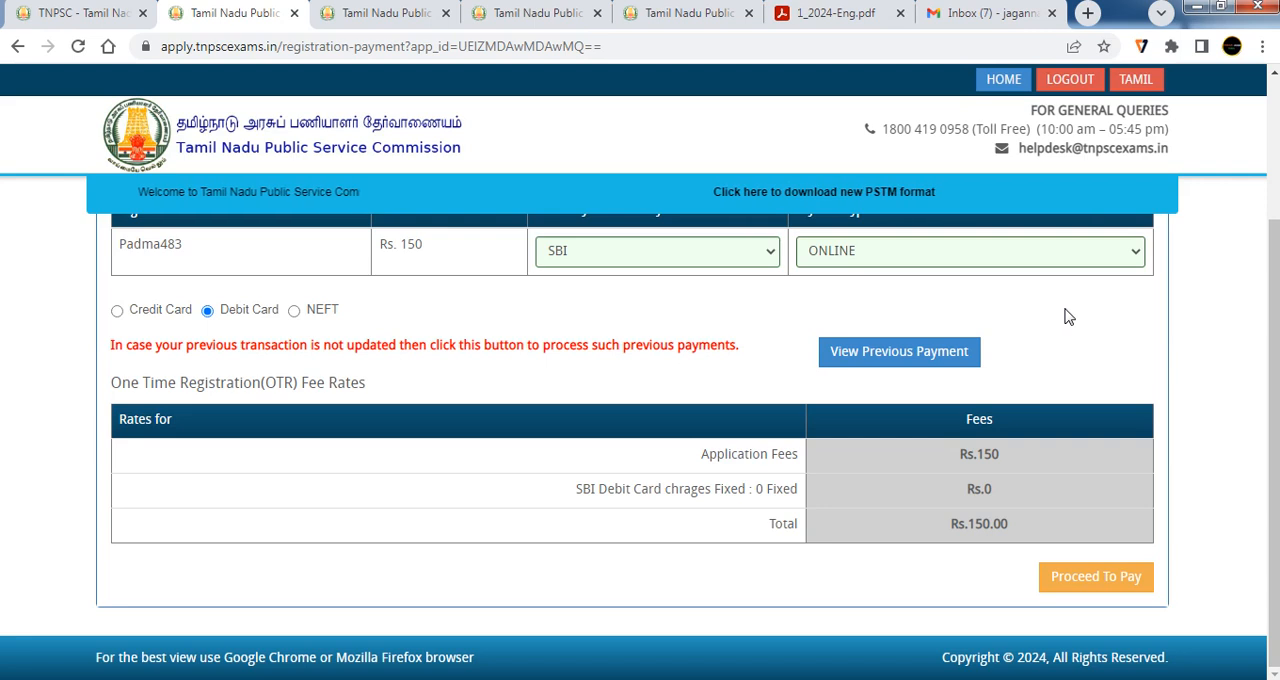
pyautogui.click(1055, 576)
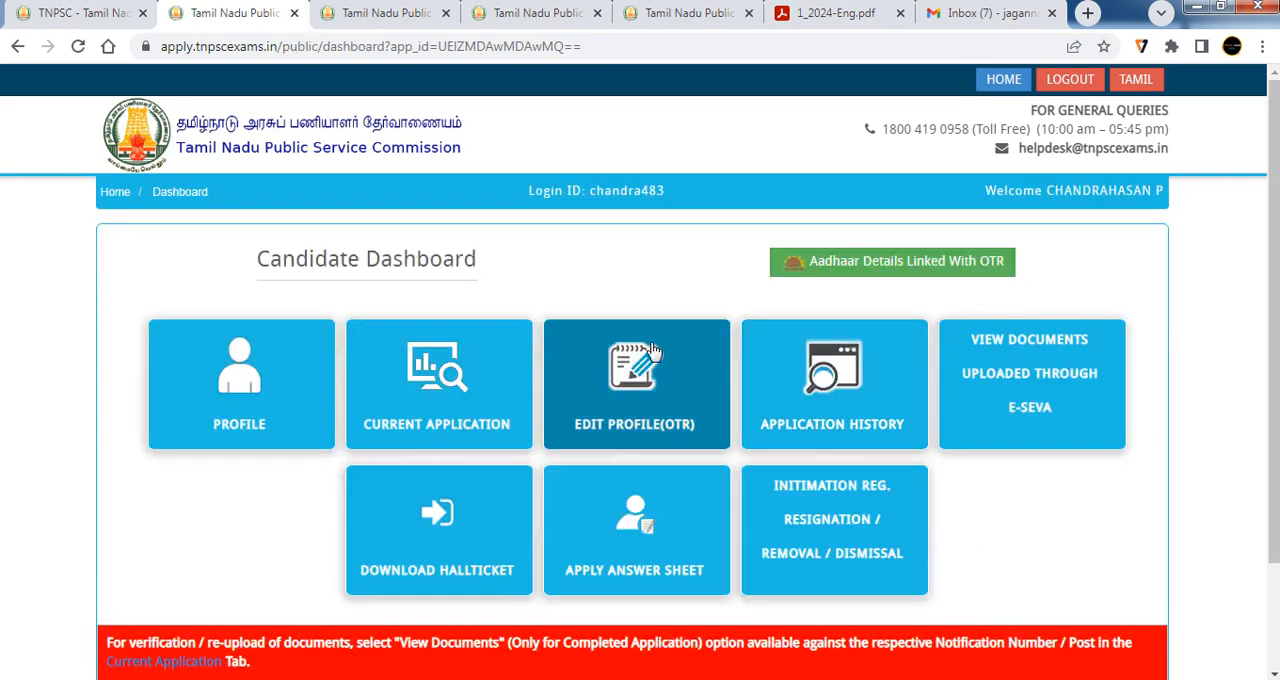
# Open the current applications from the candidate dashboard and examine the application status list
pyautogui.moveTo(987, 192); pyautogui.dragTo(1145, 192)
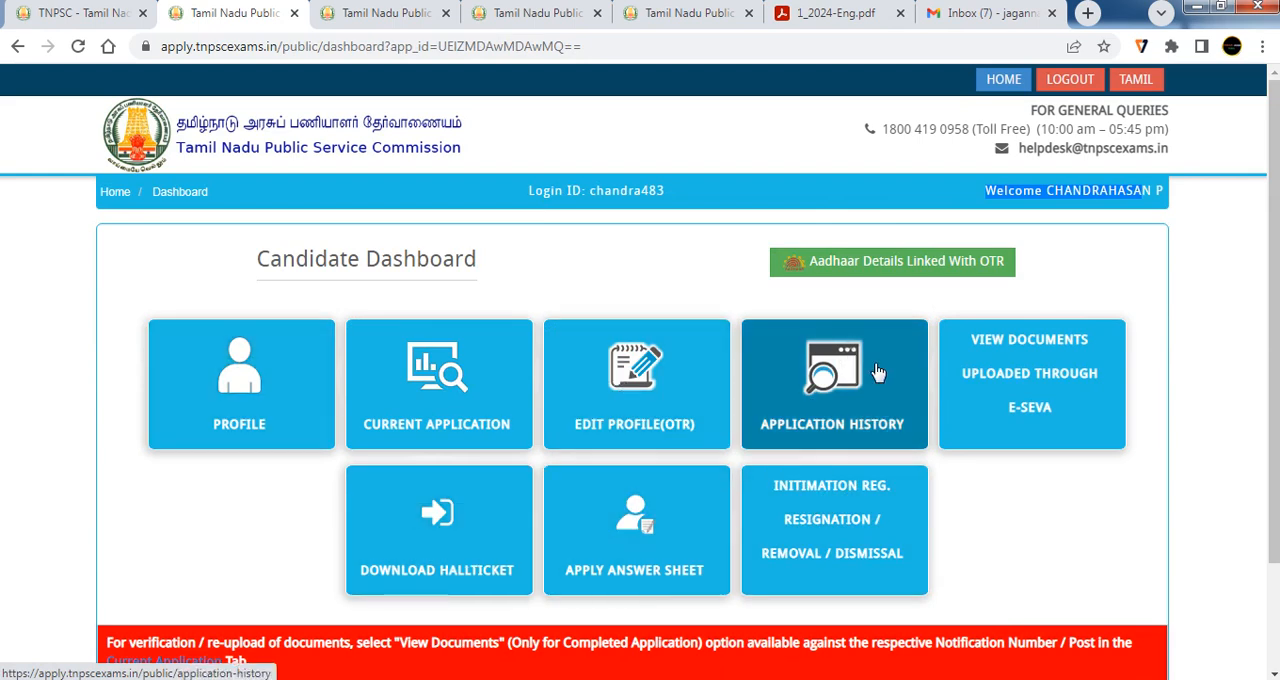
pyautogui.click(484, 430)
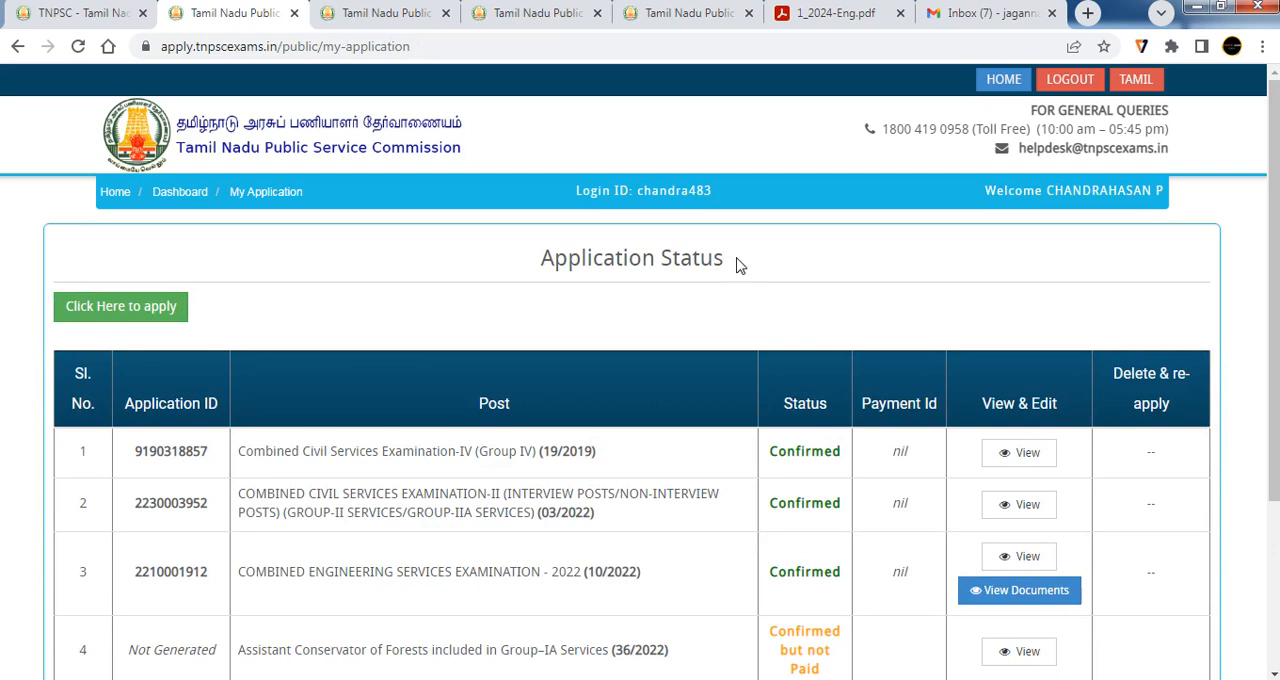
pyautogui.moveTo(738, 264); pyautogui.dragTo(550, 258)
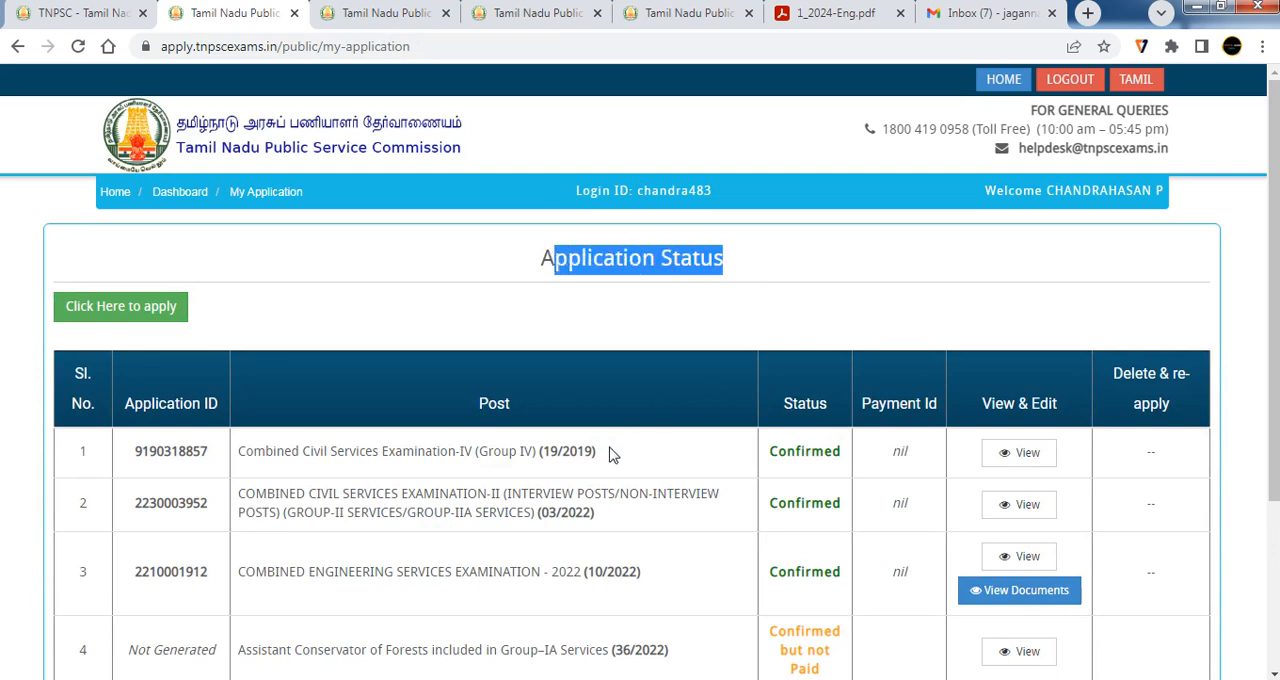
pyautogui.scroll(-2, 601, 458)
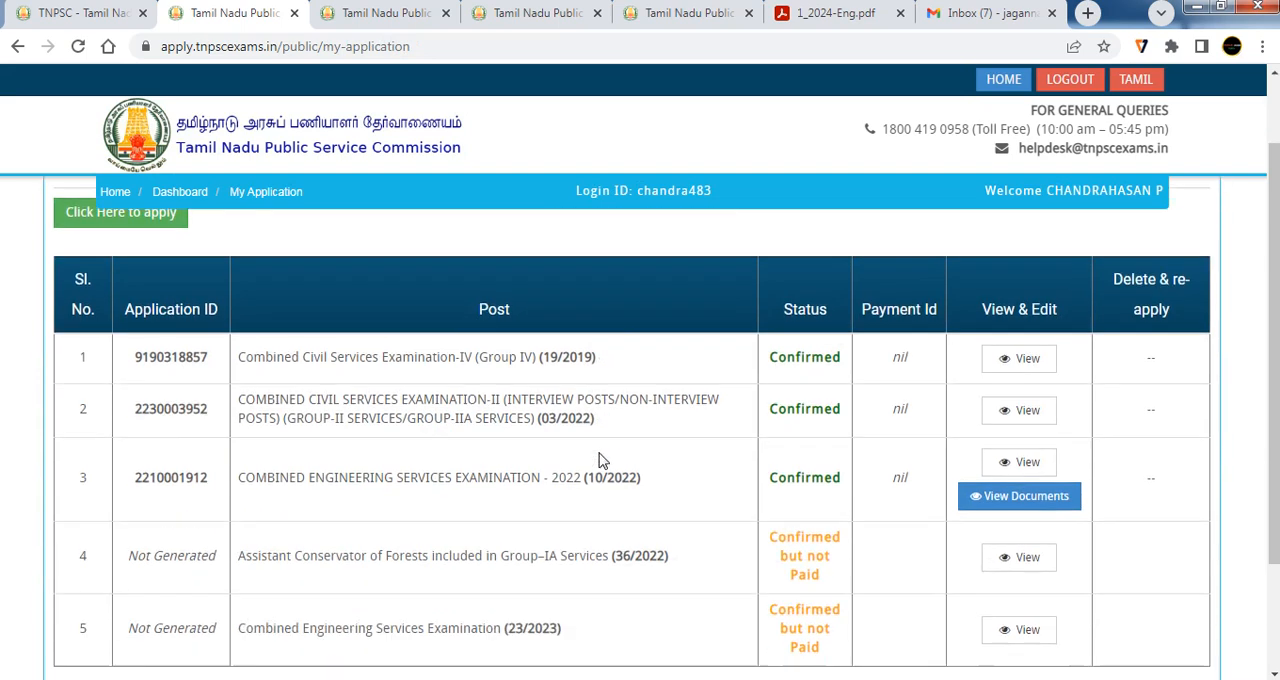
pyautogui.scroll(-1, 862, 453)
pyautogui.scroll(3, 388, 328)
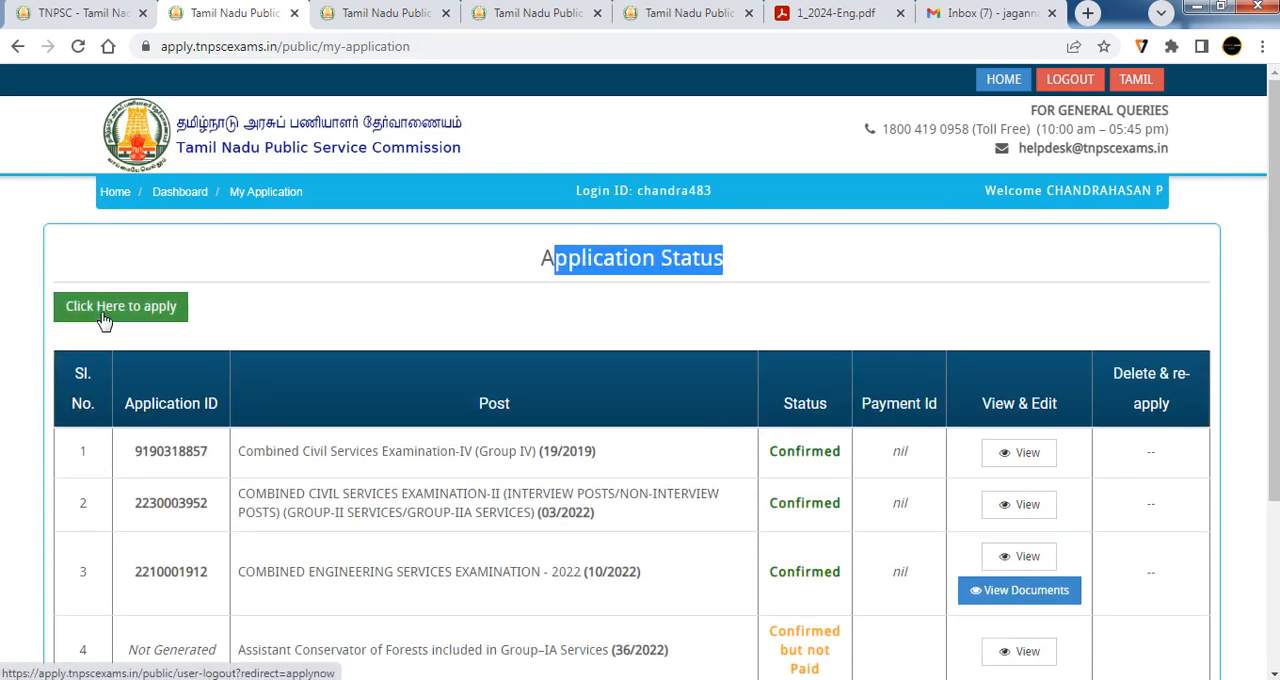
# Open the notifications list and start applying for the Combined Civil Services Examination-IV, notification 01/2024, after checking its payment last date
pyautogui.click(1025, 663)
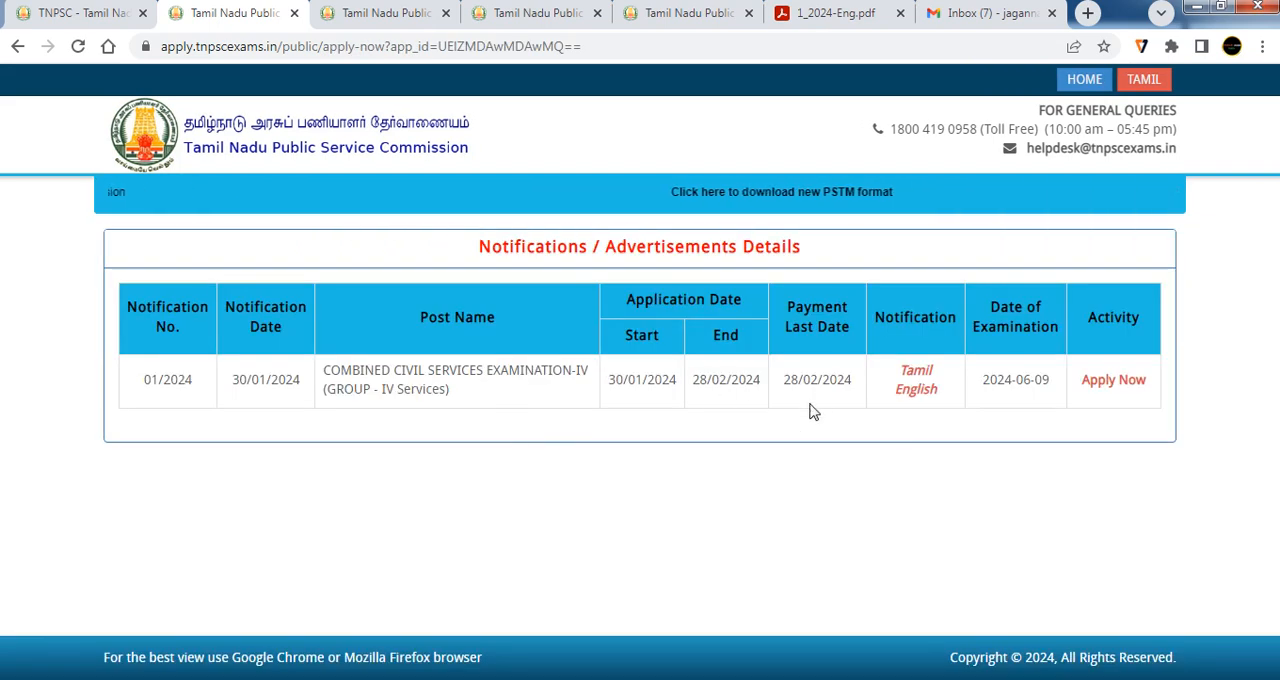
pyautogui.moveTo(788, 381); pyautogui.dragTo(845, 381)
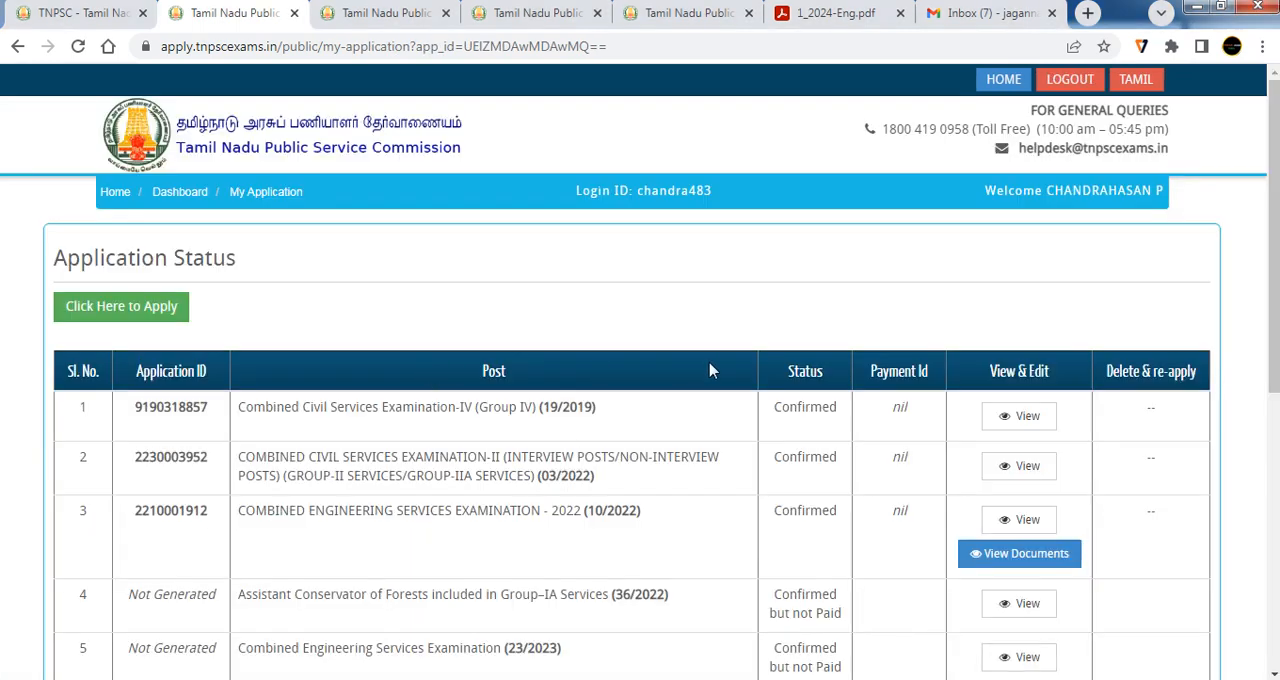
# Choose to be considered for all the posts in the Group-IV notification and apply
pyautogui.scroll(-5, 743, 371)
pyautogui.scroll(3, 745, 368)
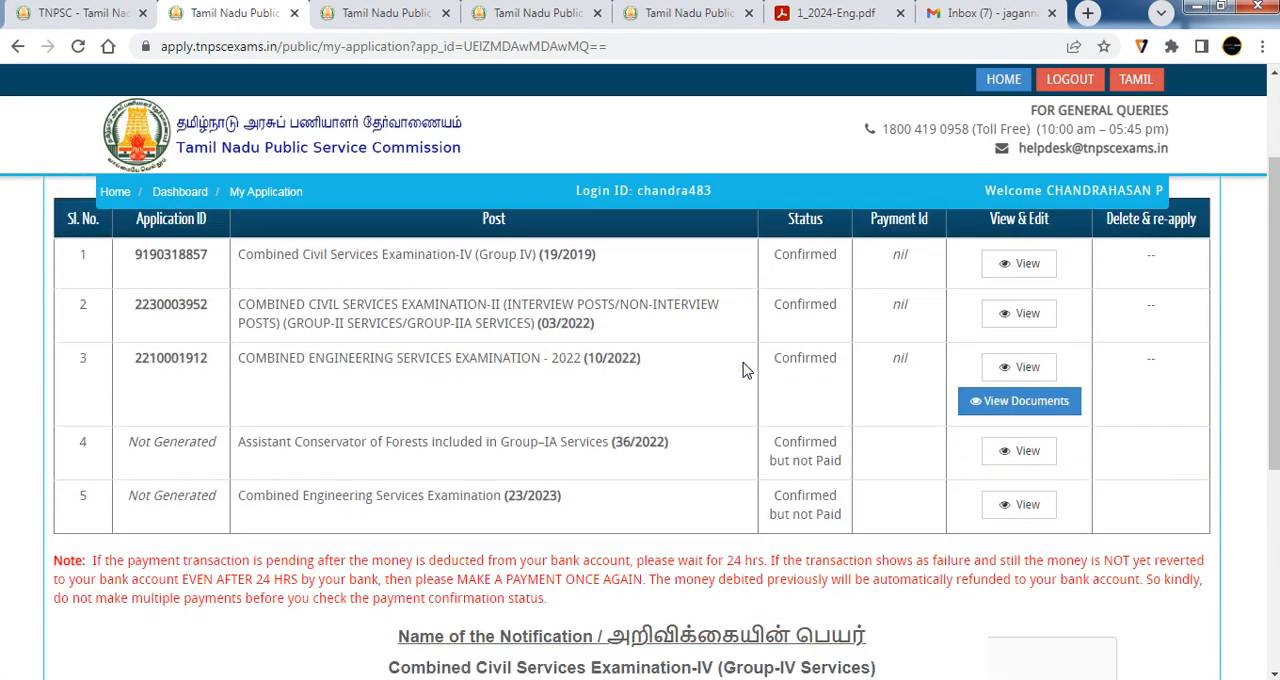
pyautogui.scroll(-3, 745, 368)
pyautogui.scroll(-1, 743, 371)
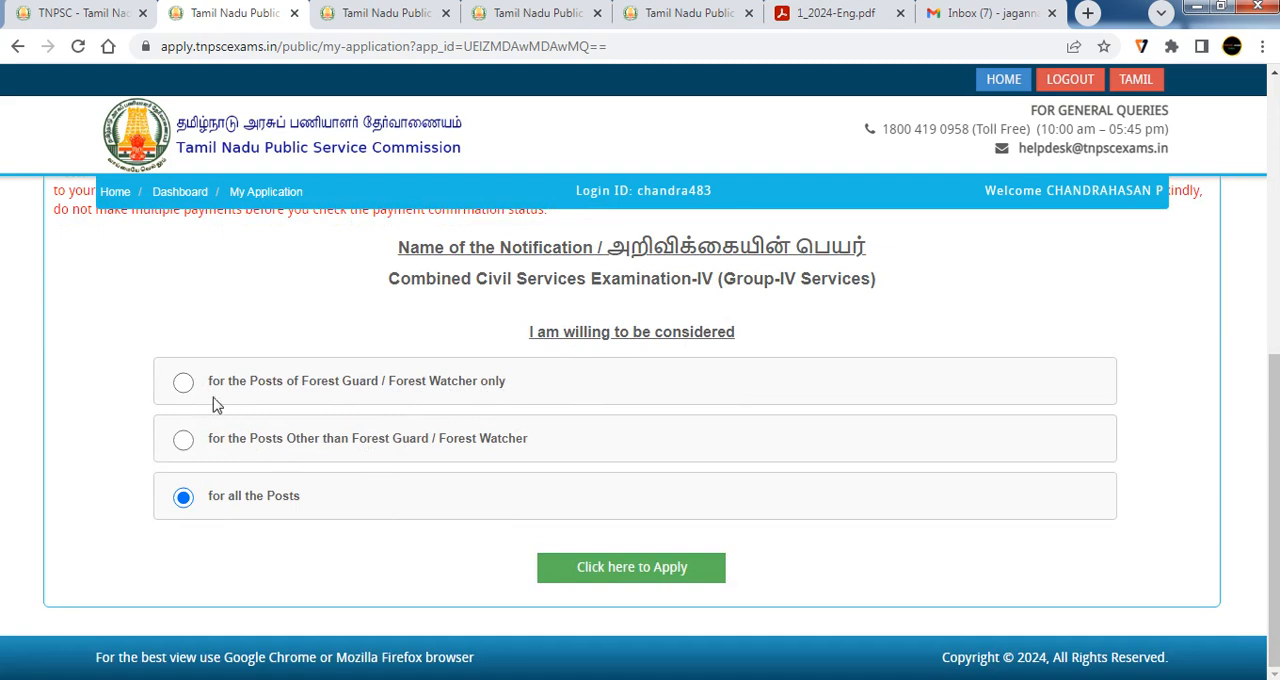
pyautogui.click(183, 386)
pyautogui.click(182, 502)
pyautogui.scroll(-4, 680, 480)
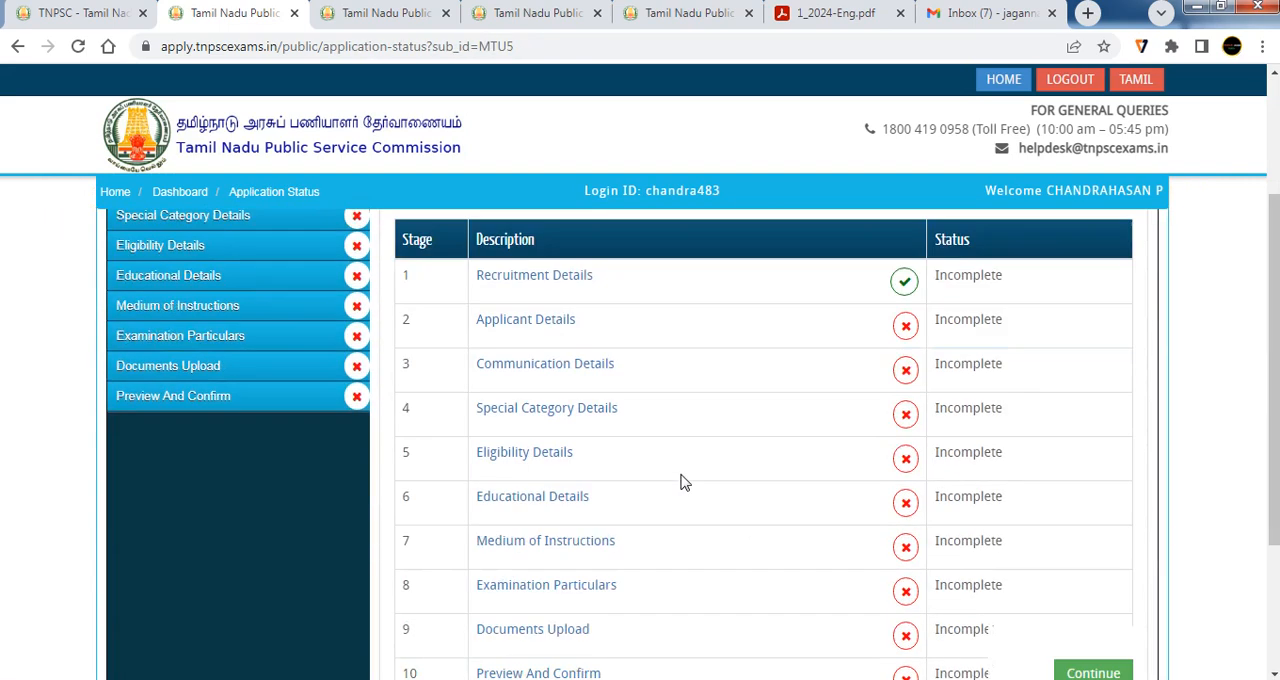
# Review the ten application stages for the Group-IV post and continue to the recruitment details
pyautogui.scroll(-1, 680, 481)
pyautogui.scroll(2, 648, 512)
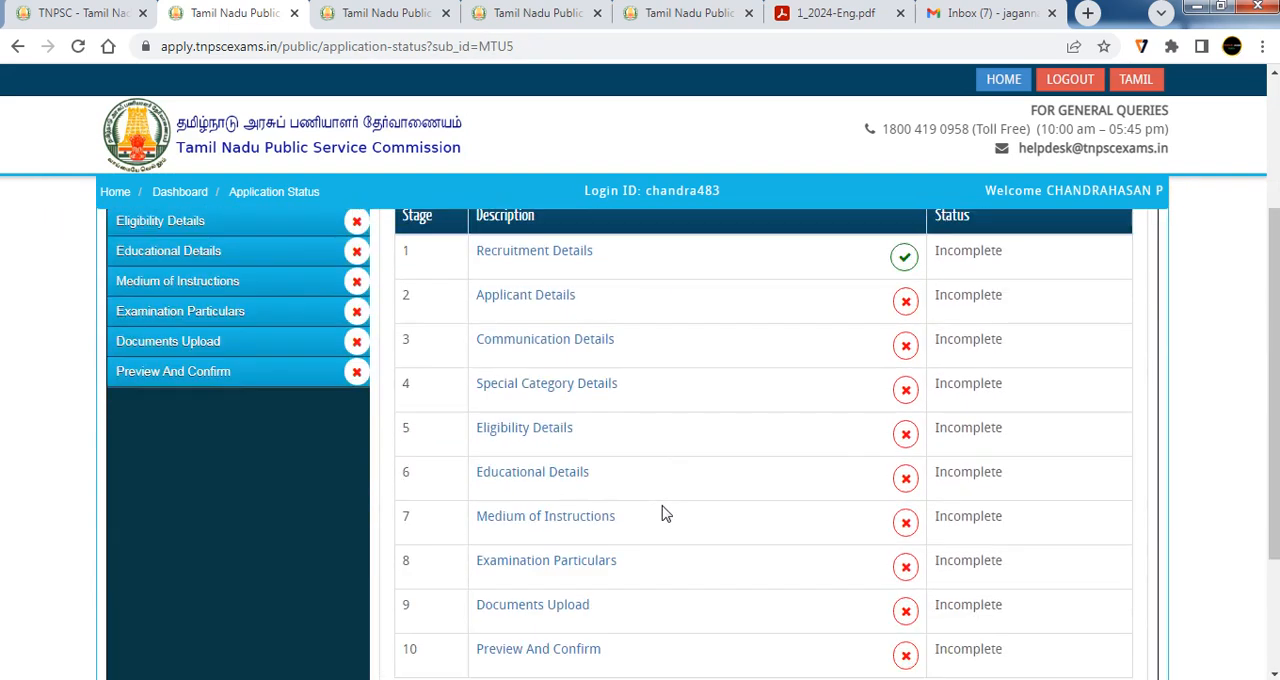
pyautogui.scroll(2, 732, 450)
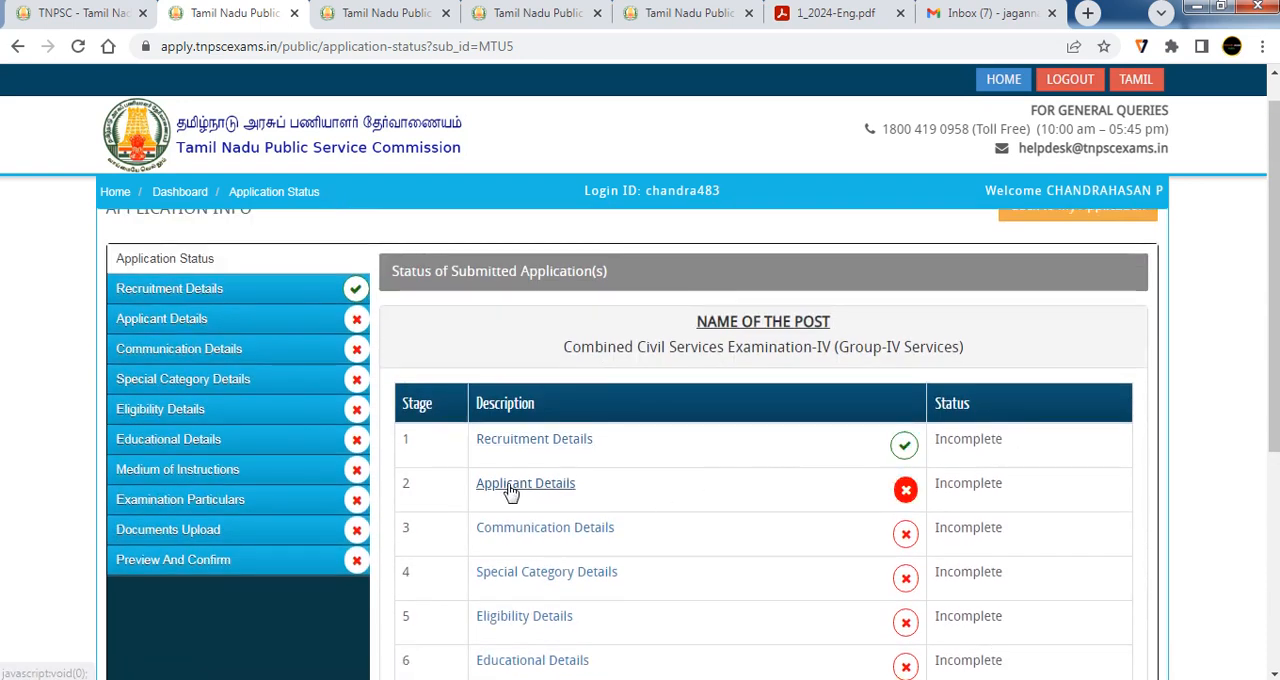
pyautogui.scroll(-4, 929, 491)
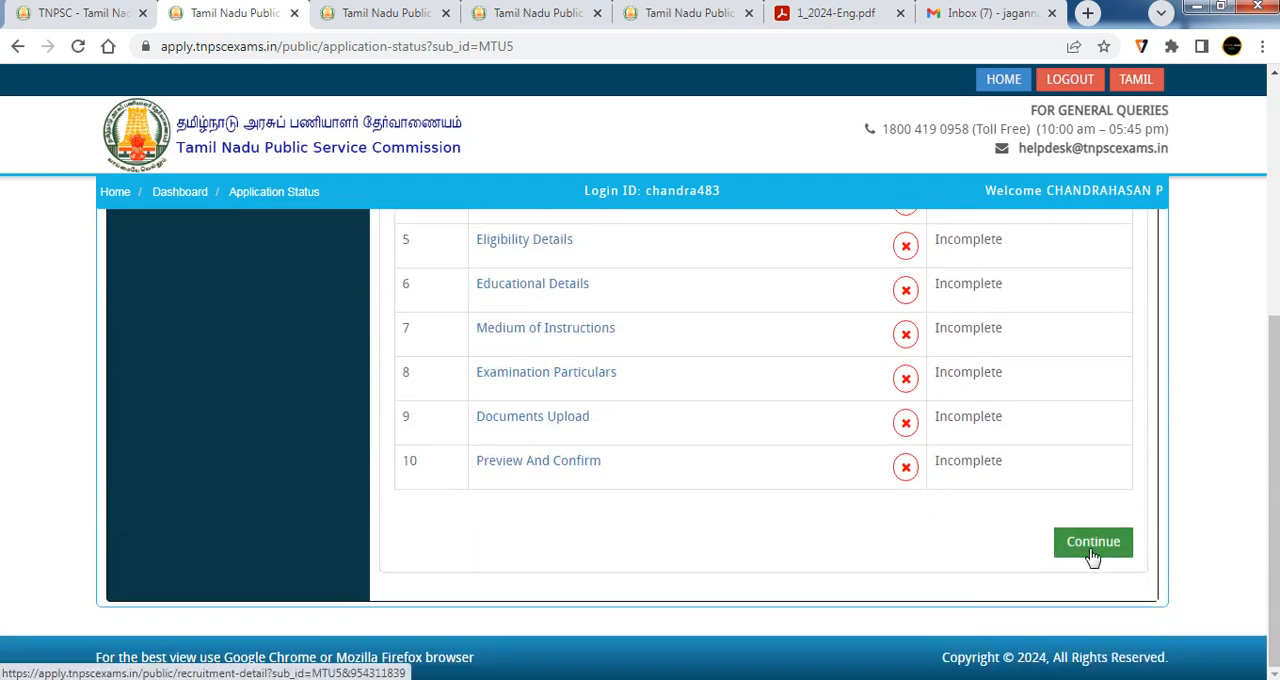
pyautogui.click(1093, 548)
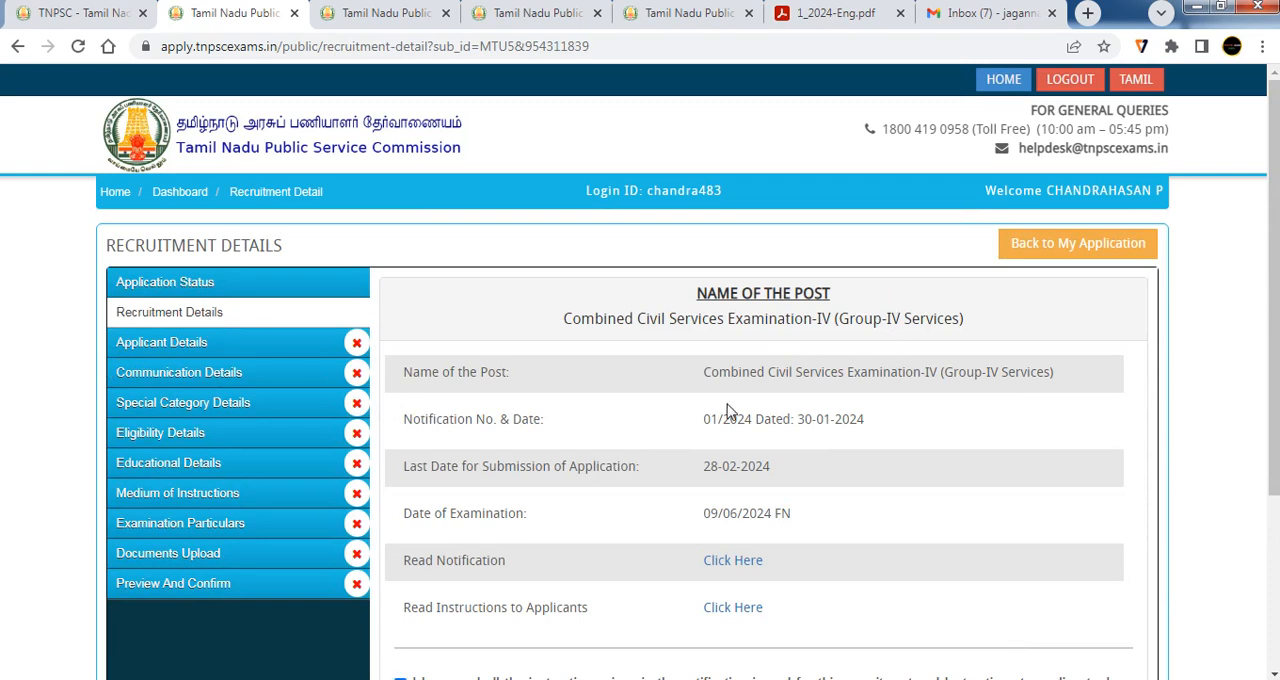
# Review the recruitment details and save them with the instructions declaration accepted to continue to the applicant details
pyautogui.scroll(-1, 683, 461)
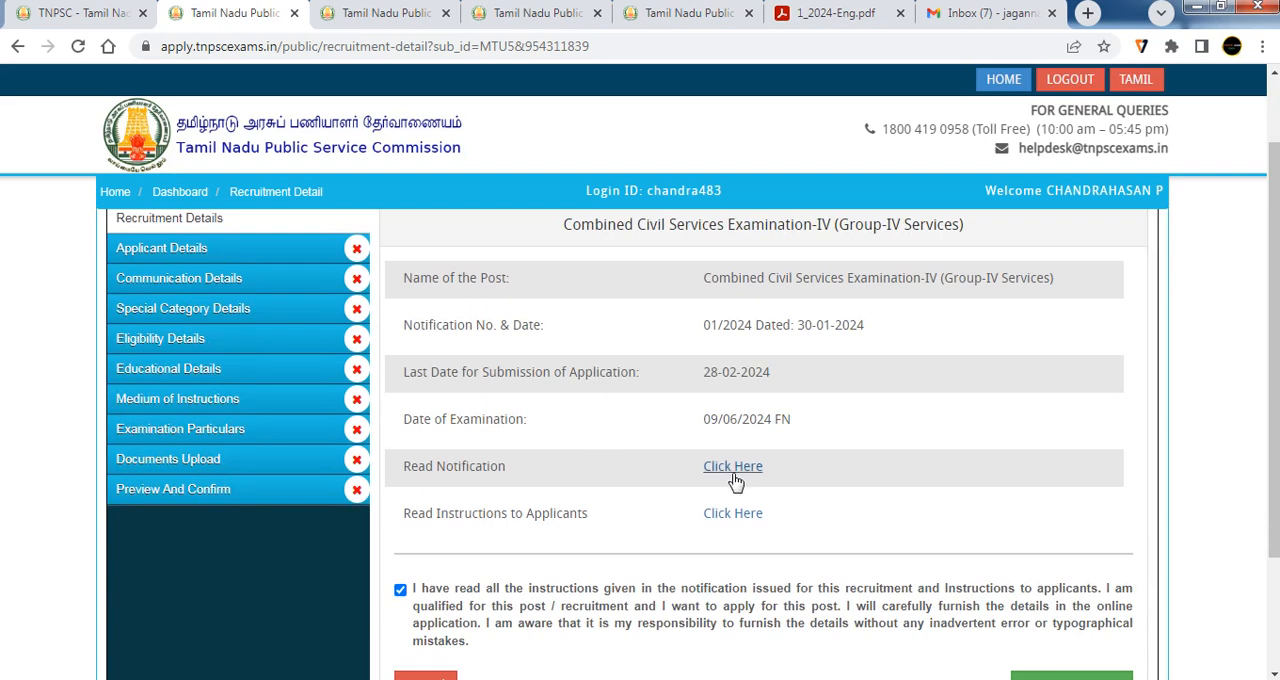
pyautogui.scroll(-1, 734, 466)
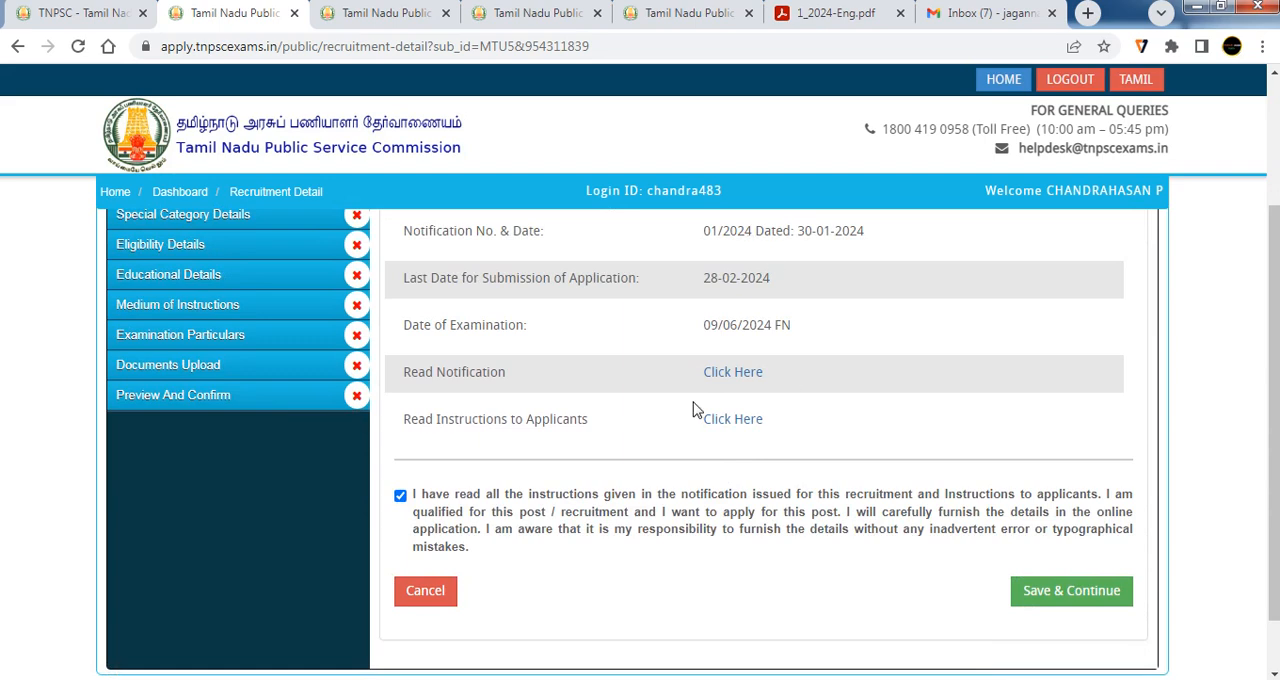
pyautogui.scroll(-1, 697, 410)
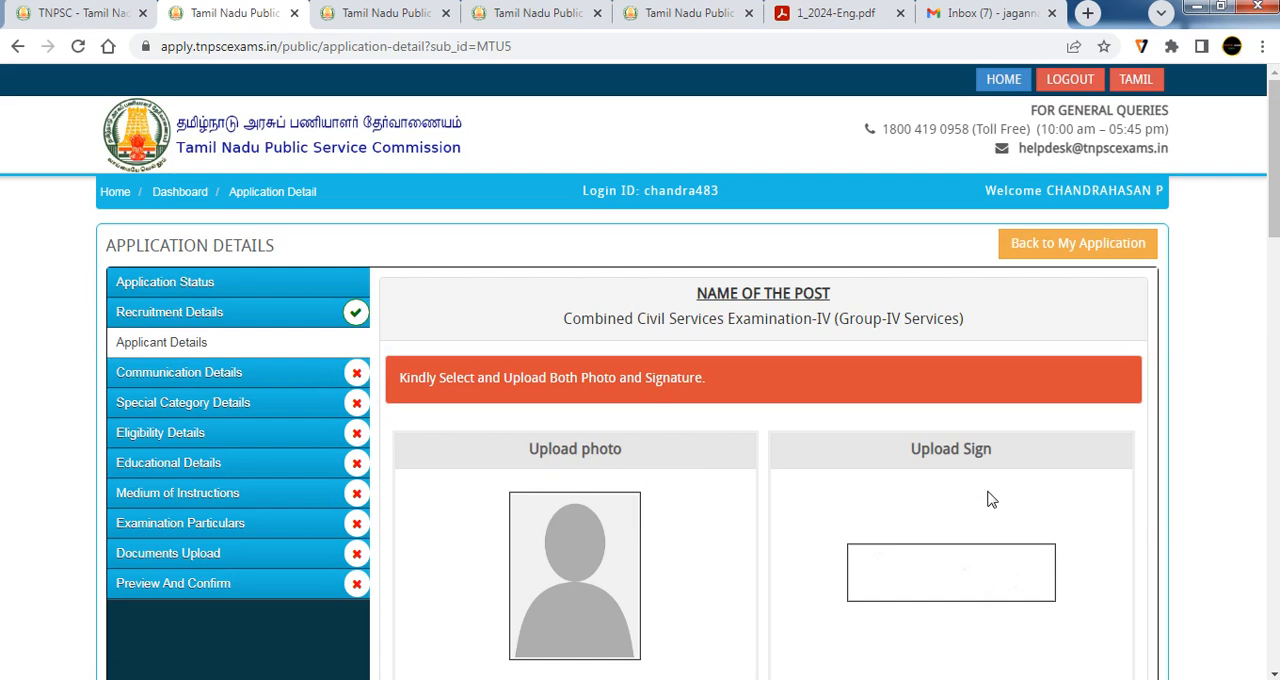
# Review the photo and signature upload section of the applicant details, including the calendar for the date the photo was taken
pyautogui.scroll(-1, 1274, 160)
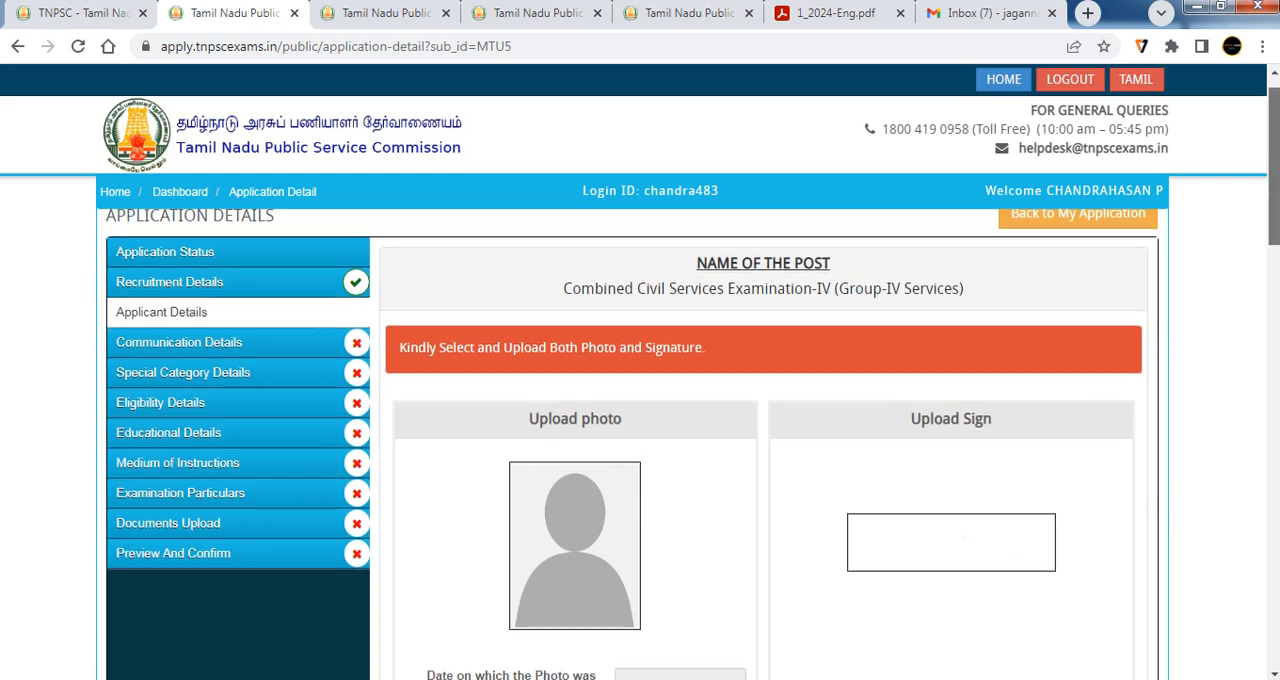
pyautogui.moveTo(1274, 176); pyautogui.dragTo(1274, 188)
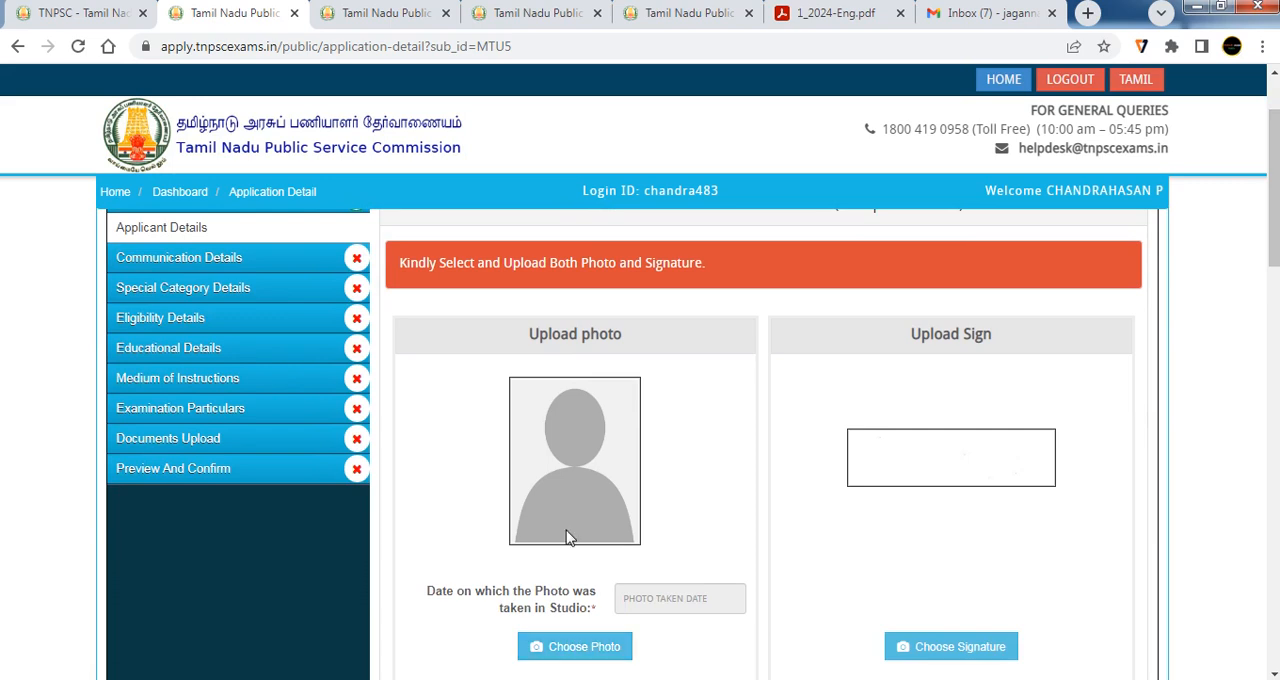
pyautogui.scroll(-1, 566, 538)
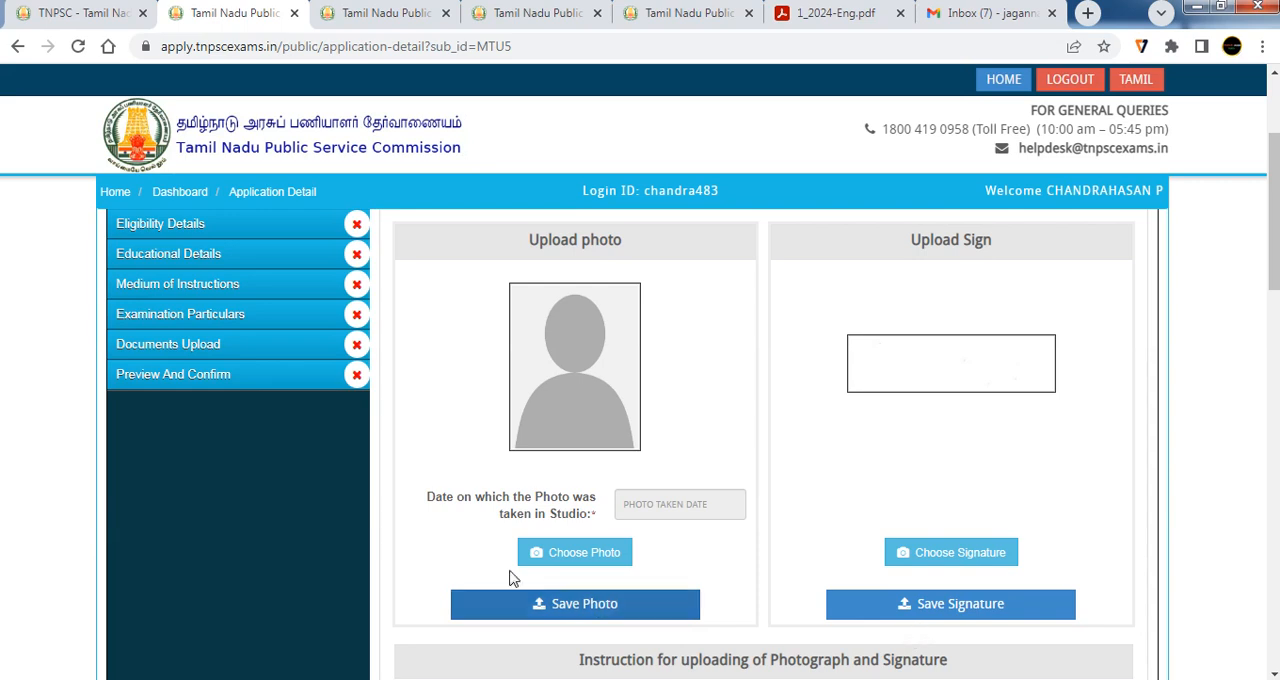
pyautogui.click(647, 504)
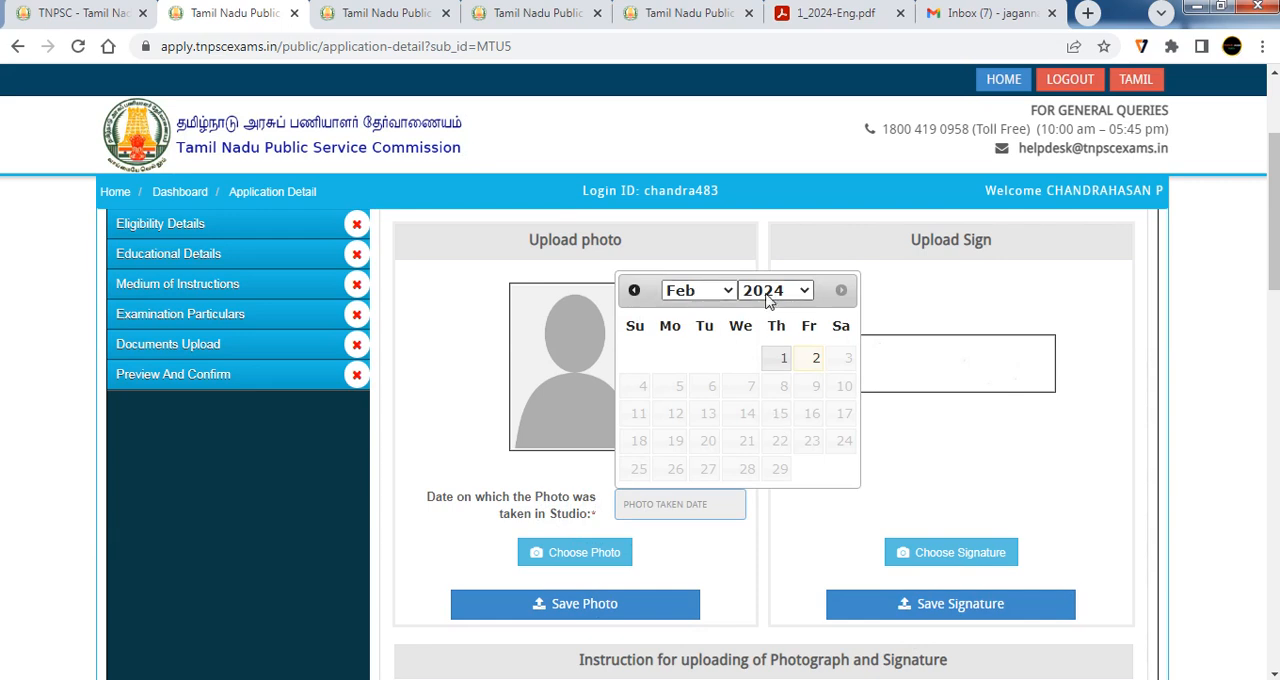
pyautogui.click(977, 415)
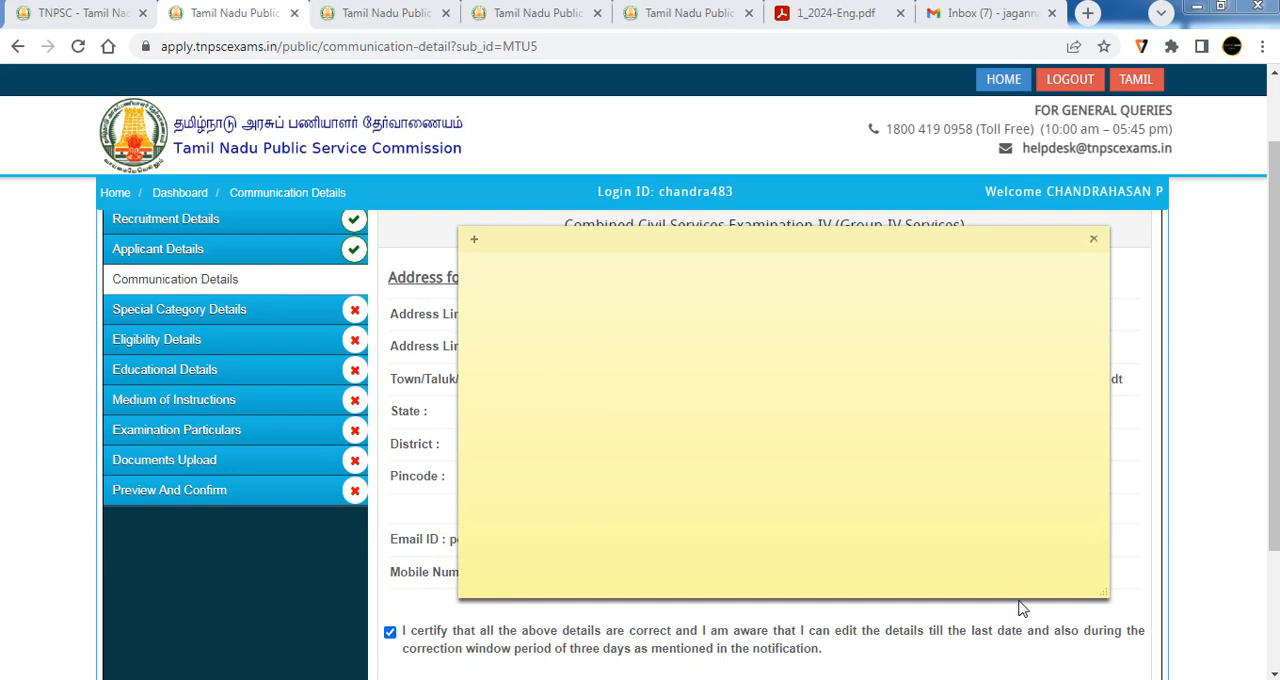
# Save the communication details and answer No to being a differently abled person in the special category details, checking the Ex-Serviceman question
pyautogui.click(1045, 677)
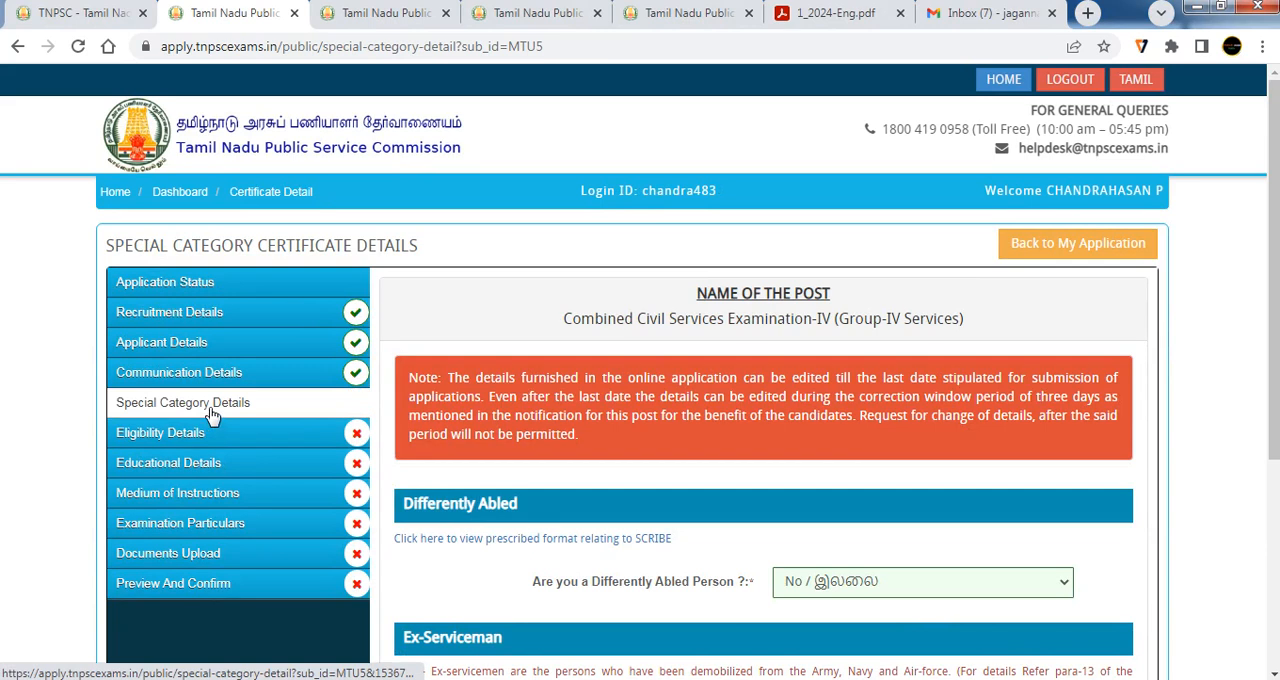
pyautogui.scroll(-2, 300, 420)
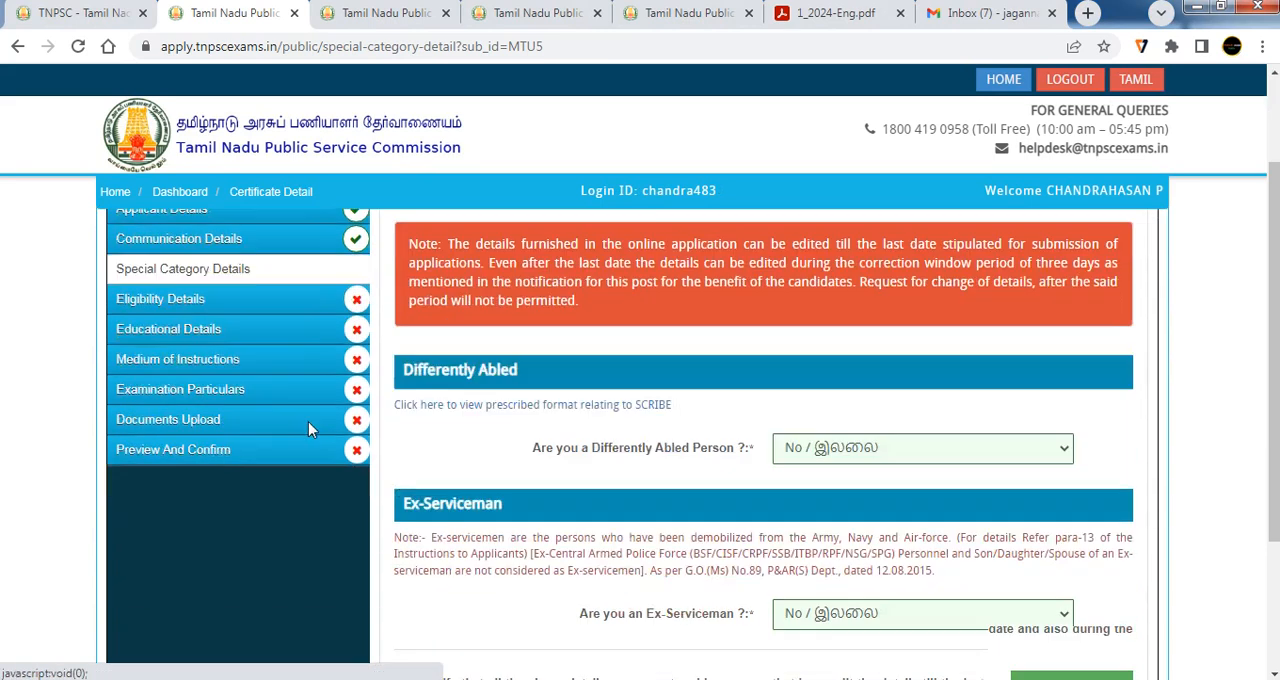
pyautogui.click(866, 394)
pyautogui.click(838, 460)
pyautogui.scroll(-2, 838, 464)
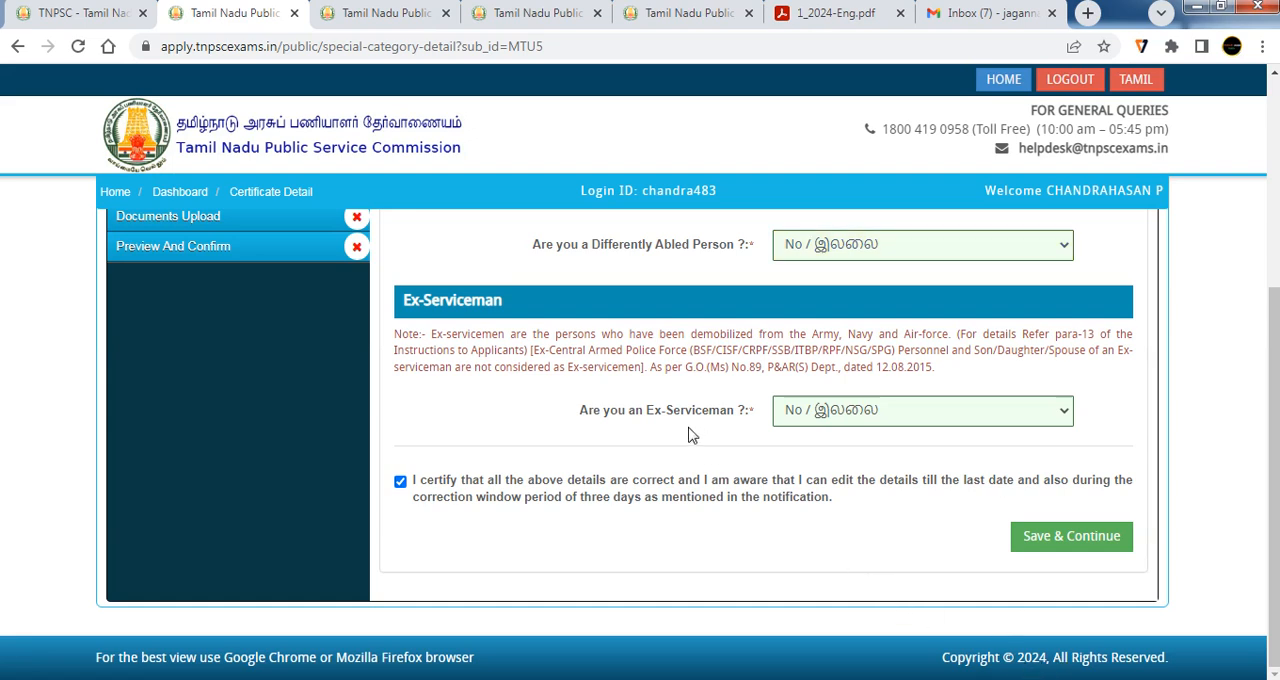
pyautogui.moveTo(647, 420); pyautogui.dragTo(743, 421)
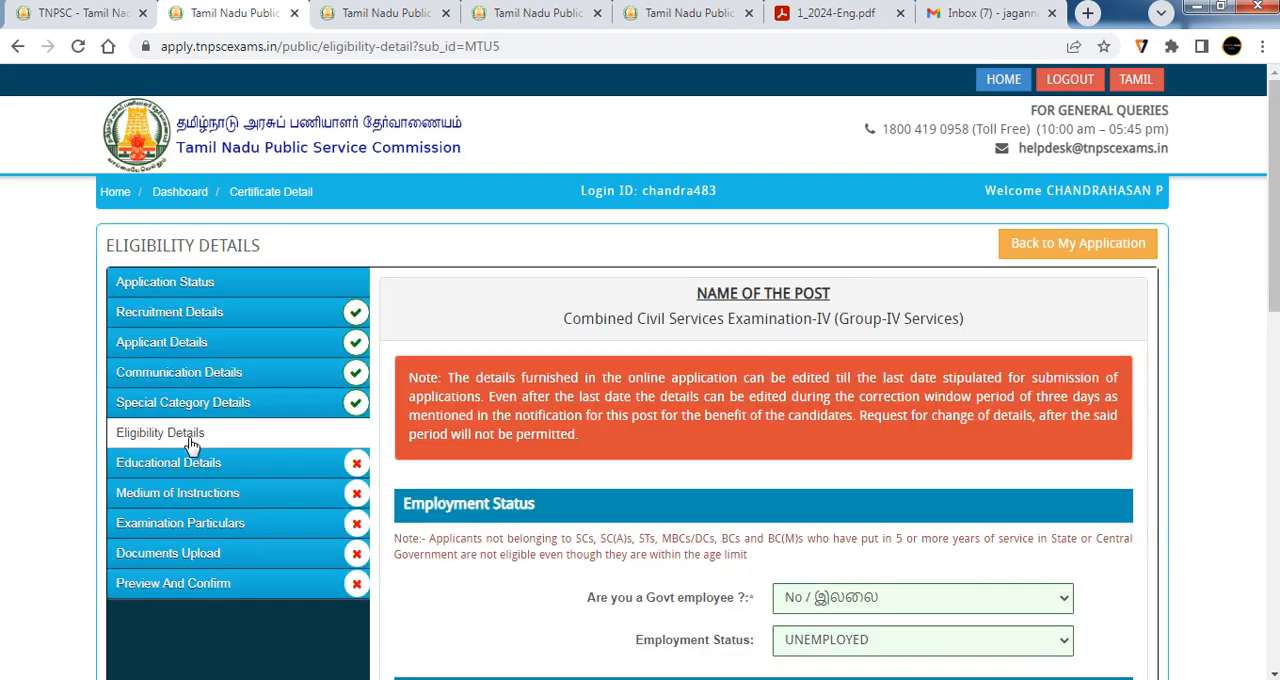
# In the eligibility details, answer No to being a Govt employee and set the employment status to UNEMPLOYED
pyautogui.scroll(-2, 287, 441)
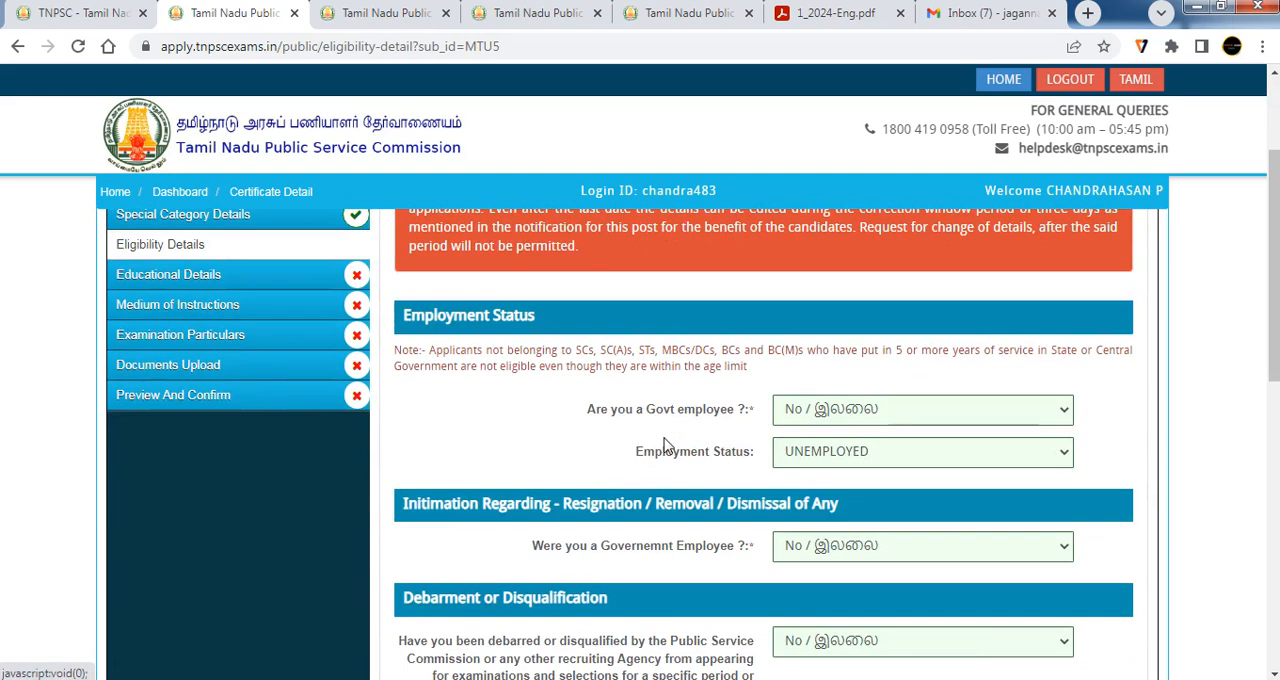
pyautogui.click(812, 418)
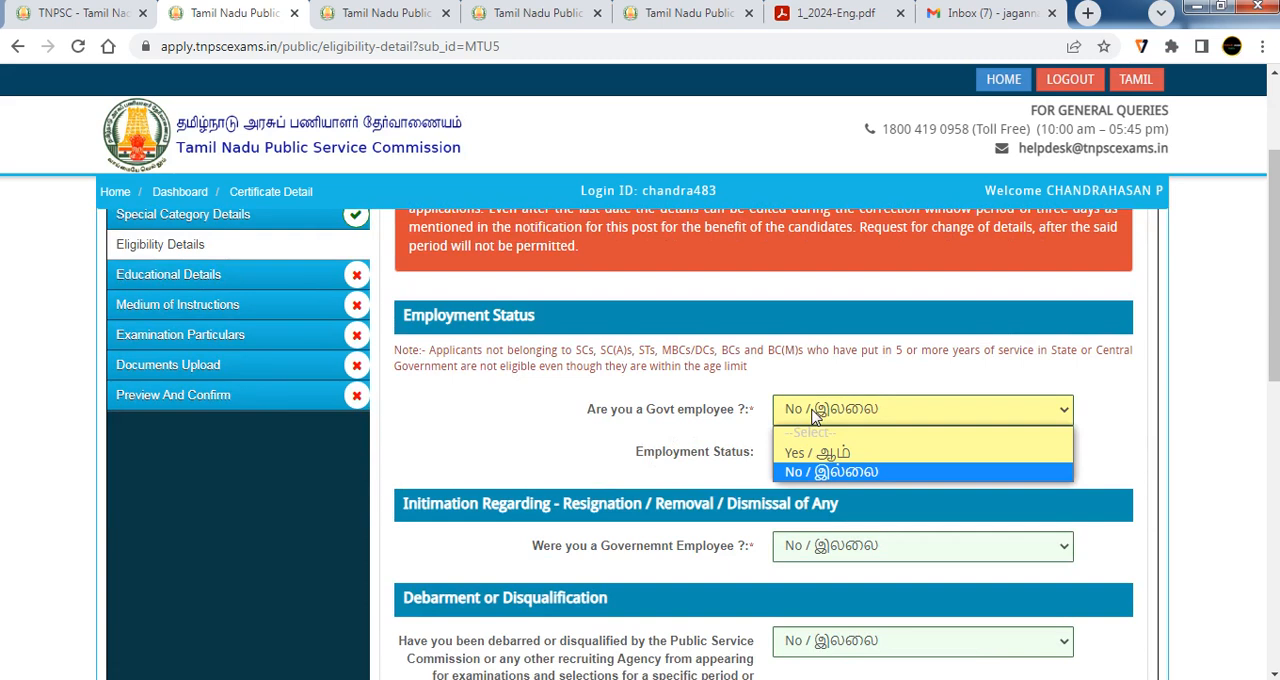
pyautogui.click(815, 480)
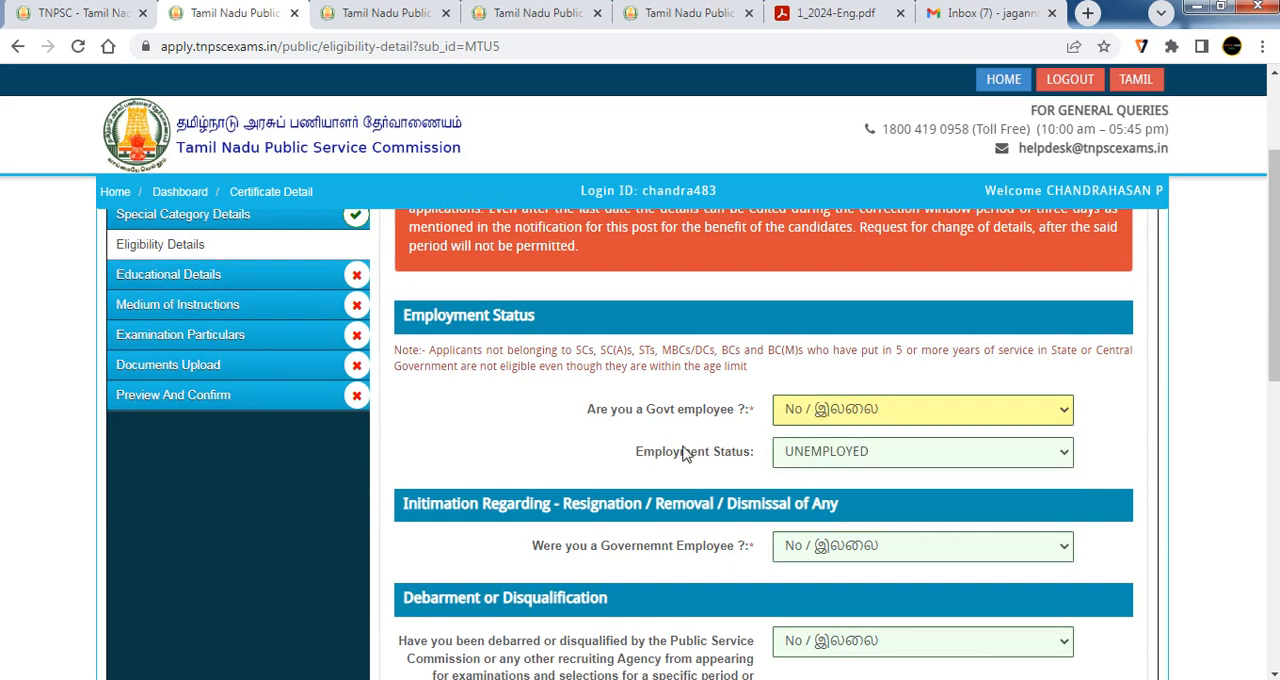
pyautogui.click(815, 459)
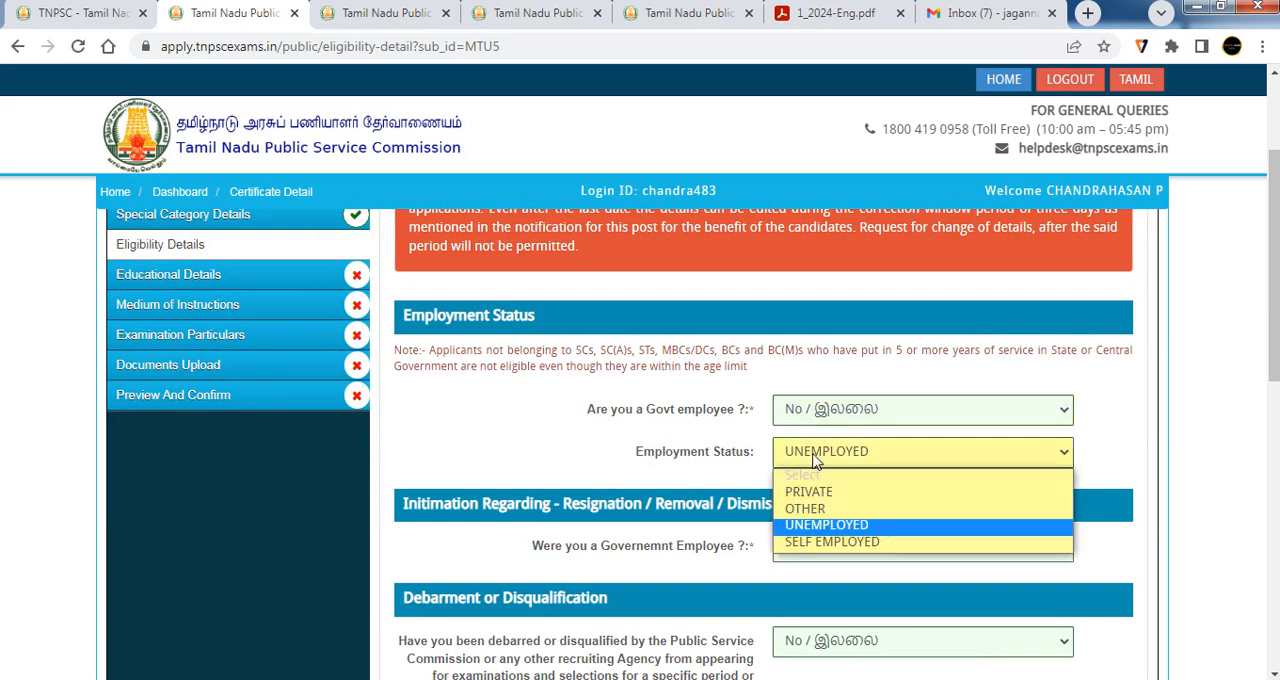
pyautogui.click(828, 526)
# Answer No to having been a Government employee and to having been debarred or disqualified by any recruiting agency
pyautogui.scroll(-2, 828, 526)
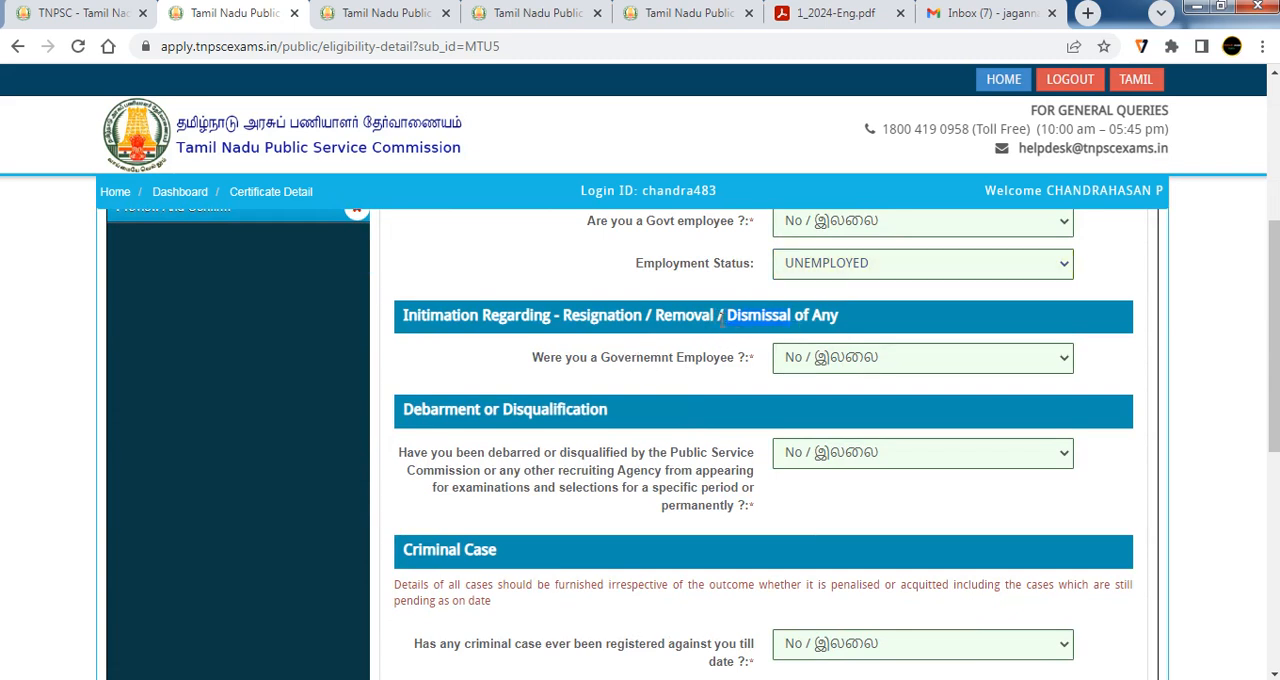
pyautogui.click(829, 362)
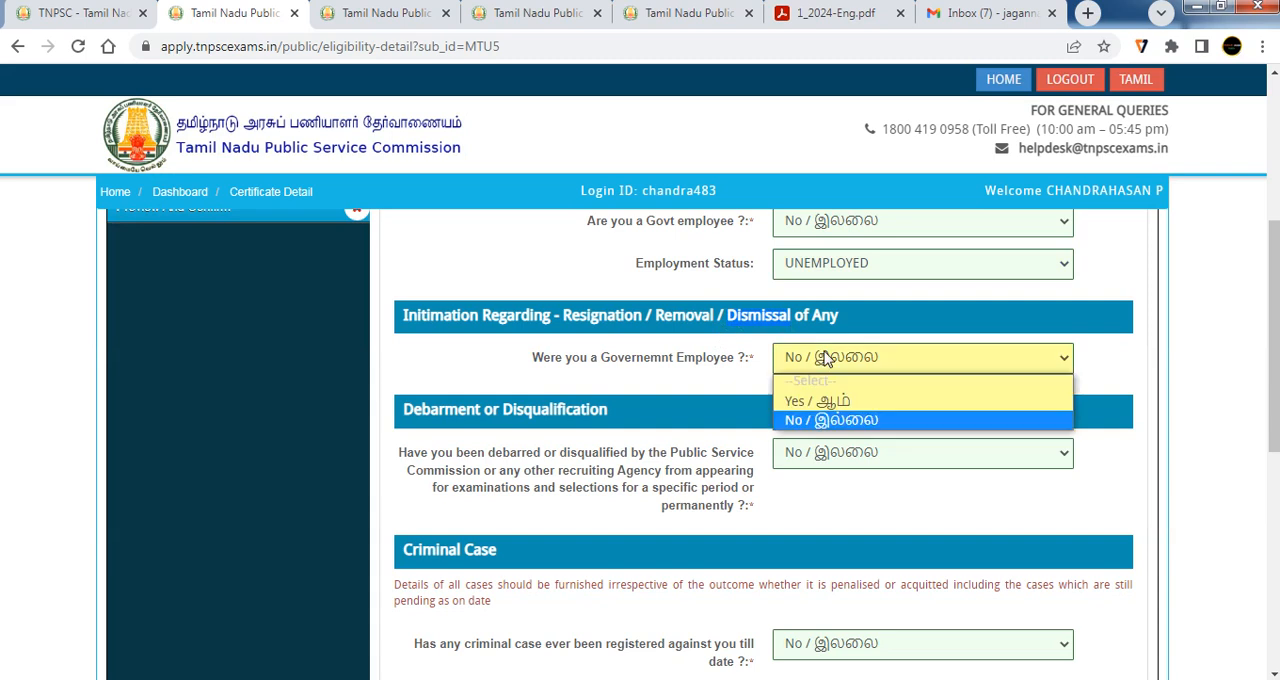
pyautogui.click(826, 421)
pyautogui.scroll(-1, 826, 421)
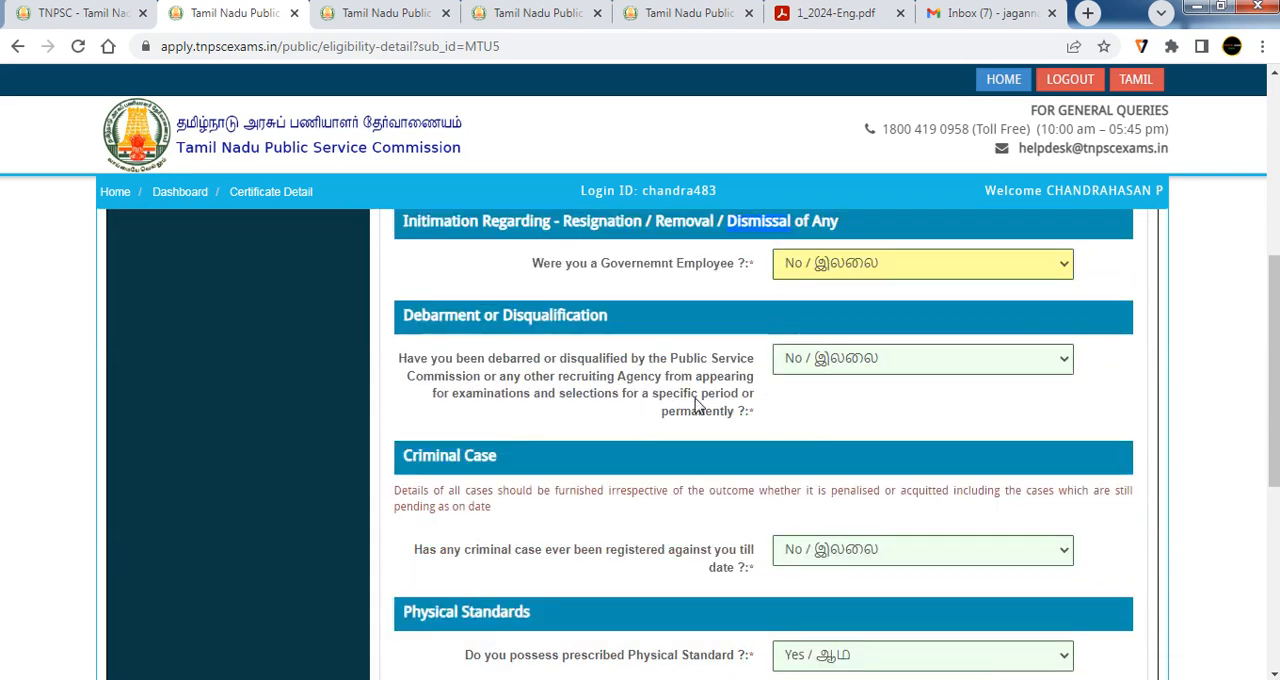
pyautogui.doubleClick(703, 364)
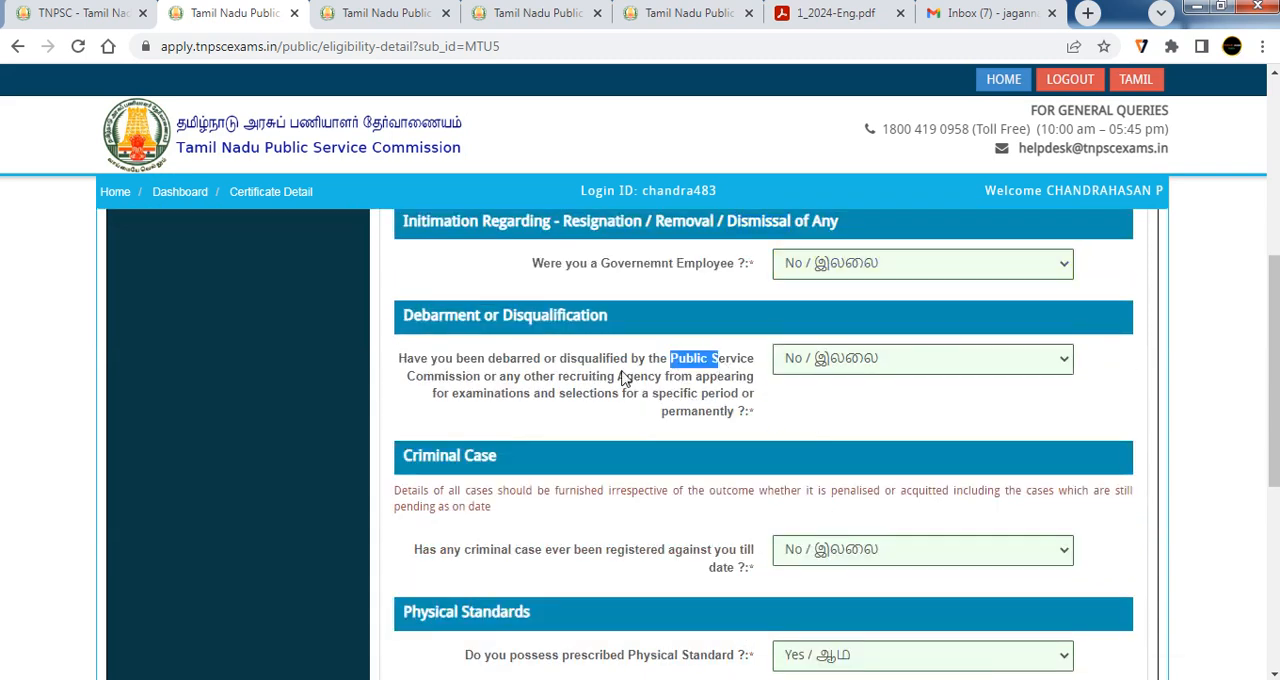
pyautogui.moveTo(494, 360); pyautogui.dragTo(612, 372)
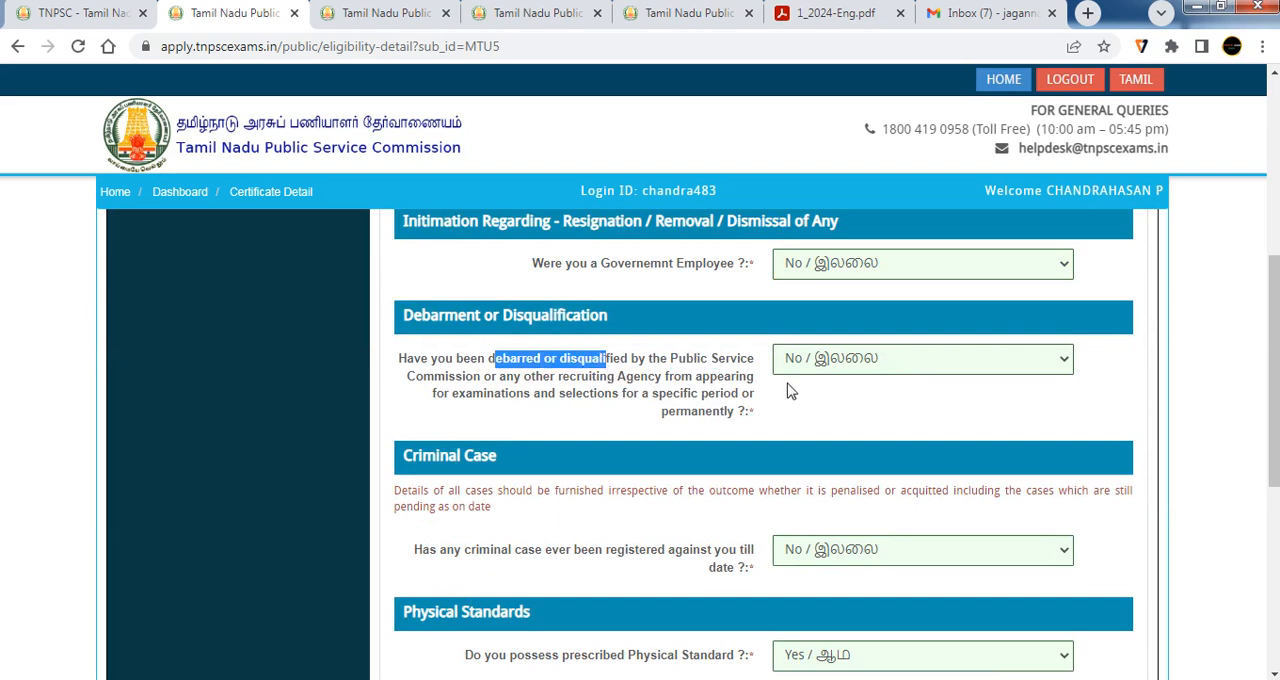
pyautogui.click(812, 366)
pyautogui.click(820, 421)
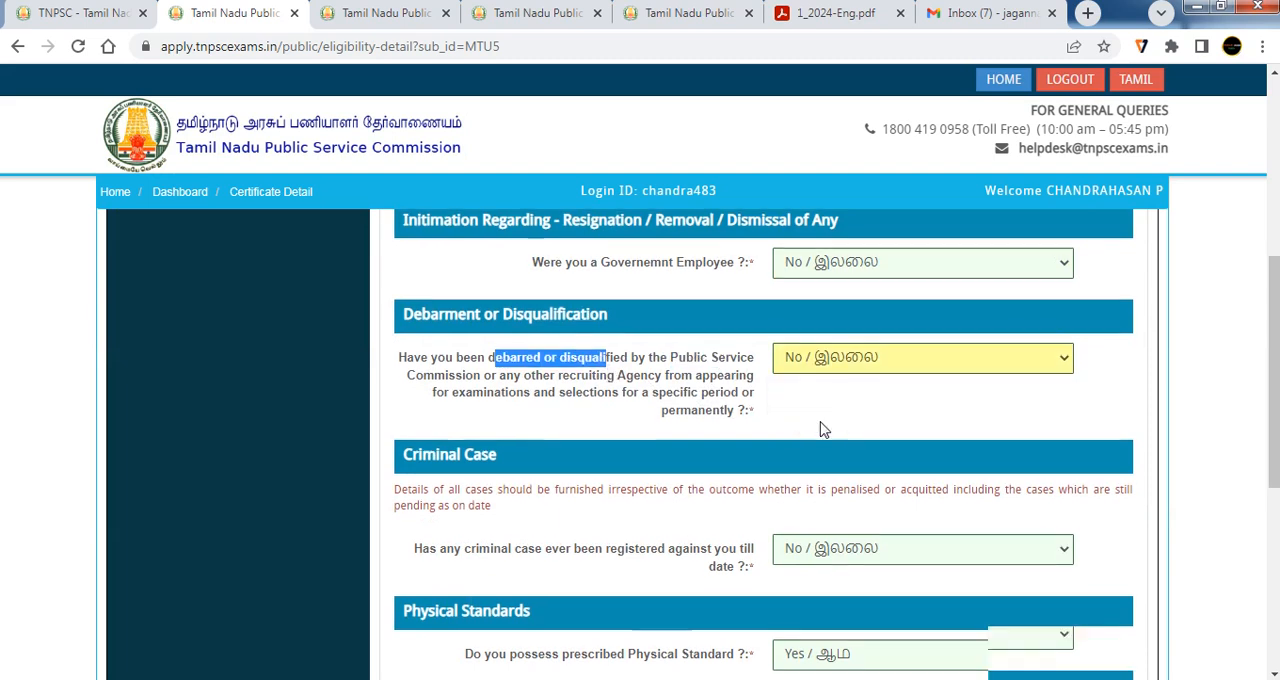
# Answer No to whether any criminal case has ever been registered against the applicant
pyautogui.scroll(-3, 788, 410)
pyautogui.scroll(1, 770, 405)
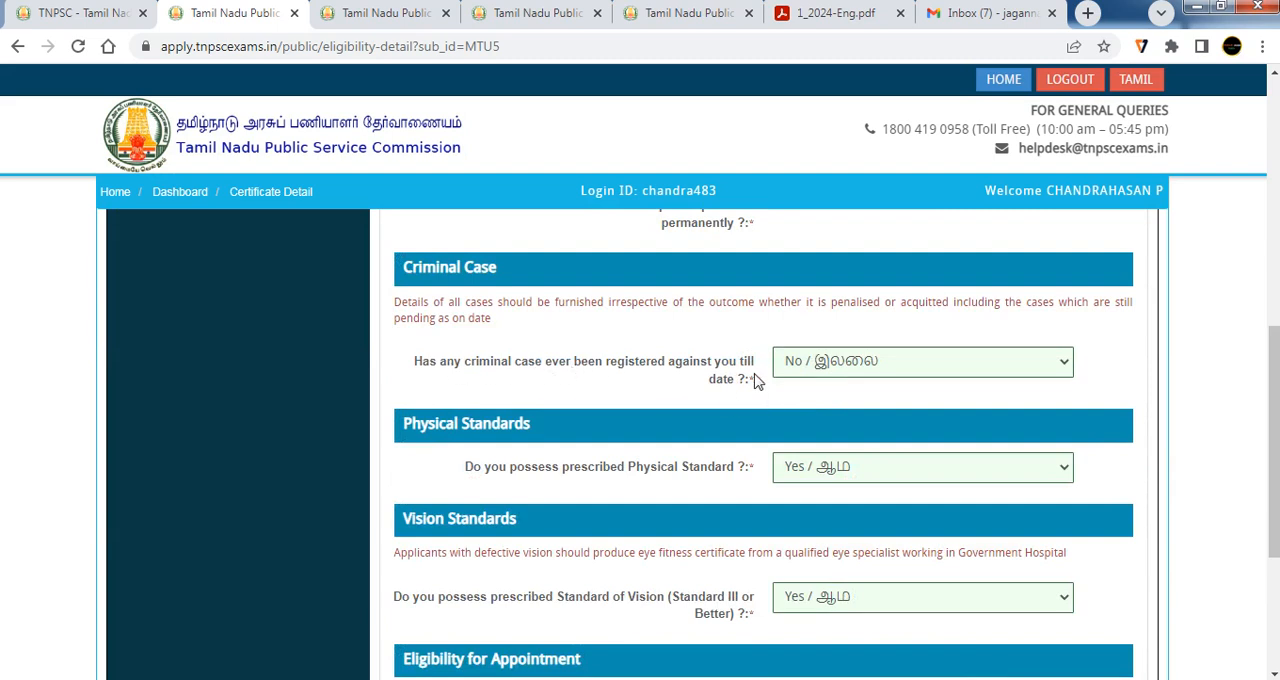
pyautogui.click(805, 370)
pyautogui.click(800, 426)
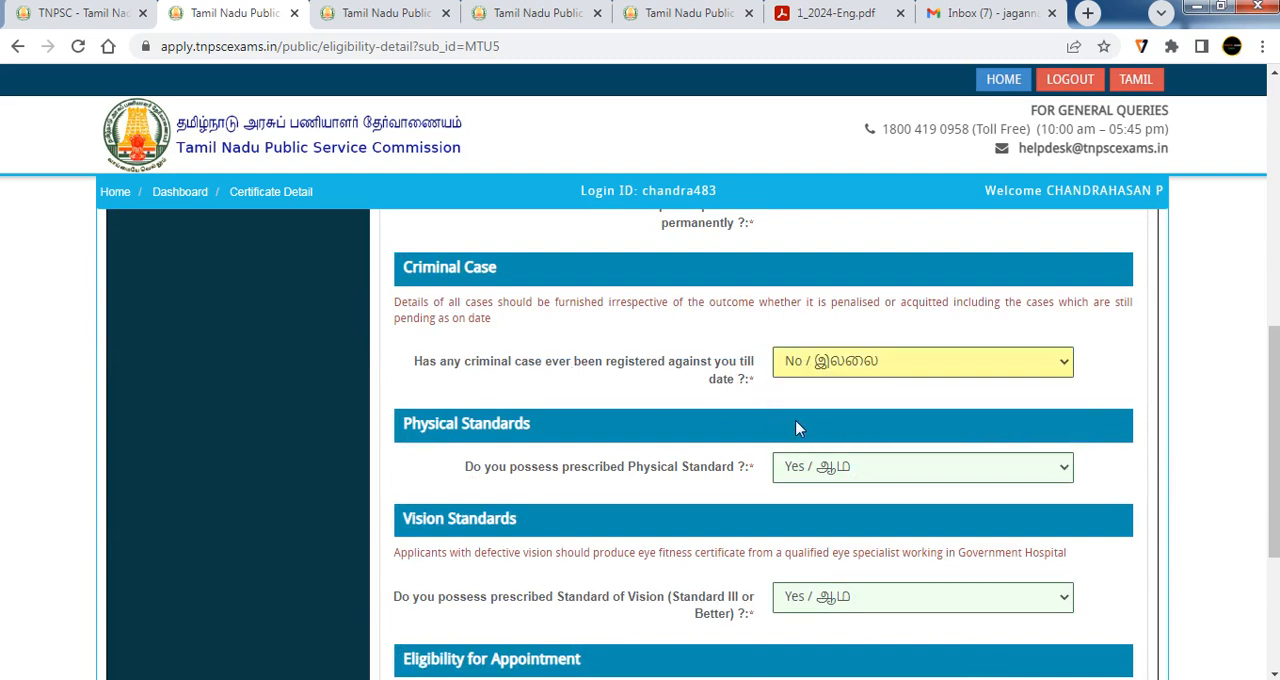
pyautogui.scroll(-1, 797, 428)
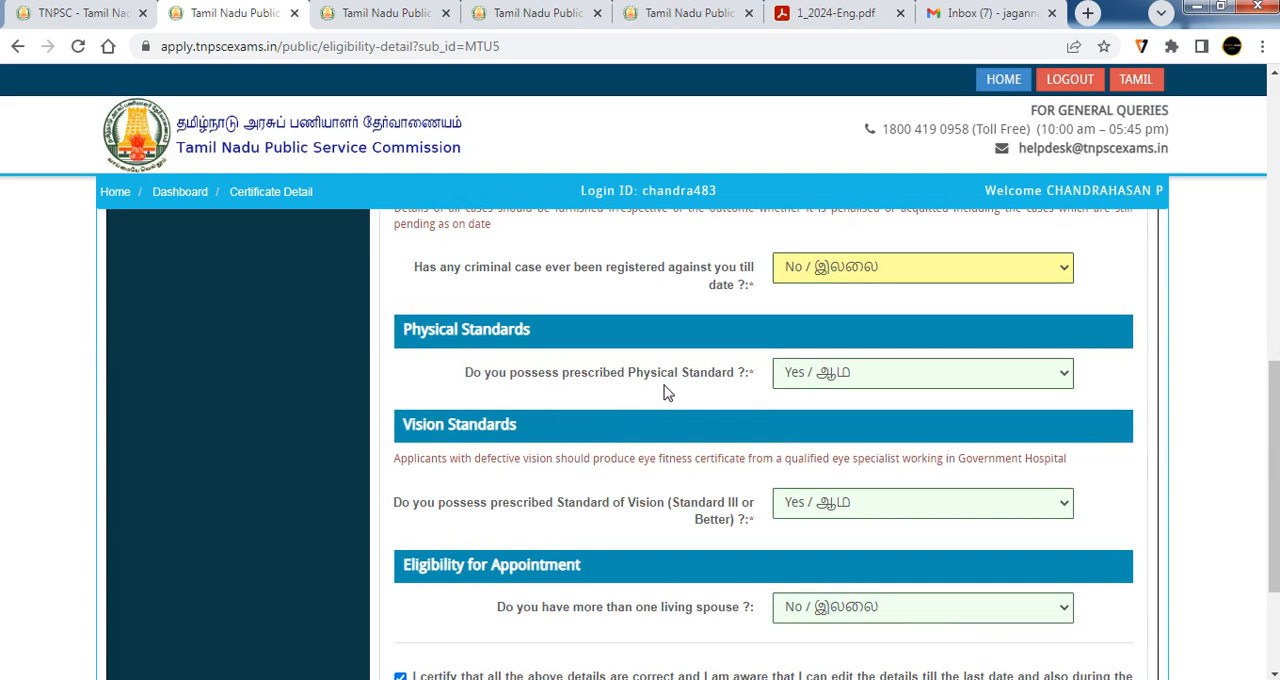
# Try answering No to possessing the prescribed Physical Standard
pyautogui.click(812, 378)
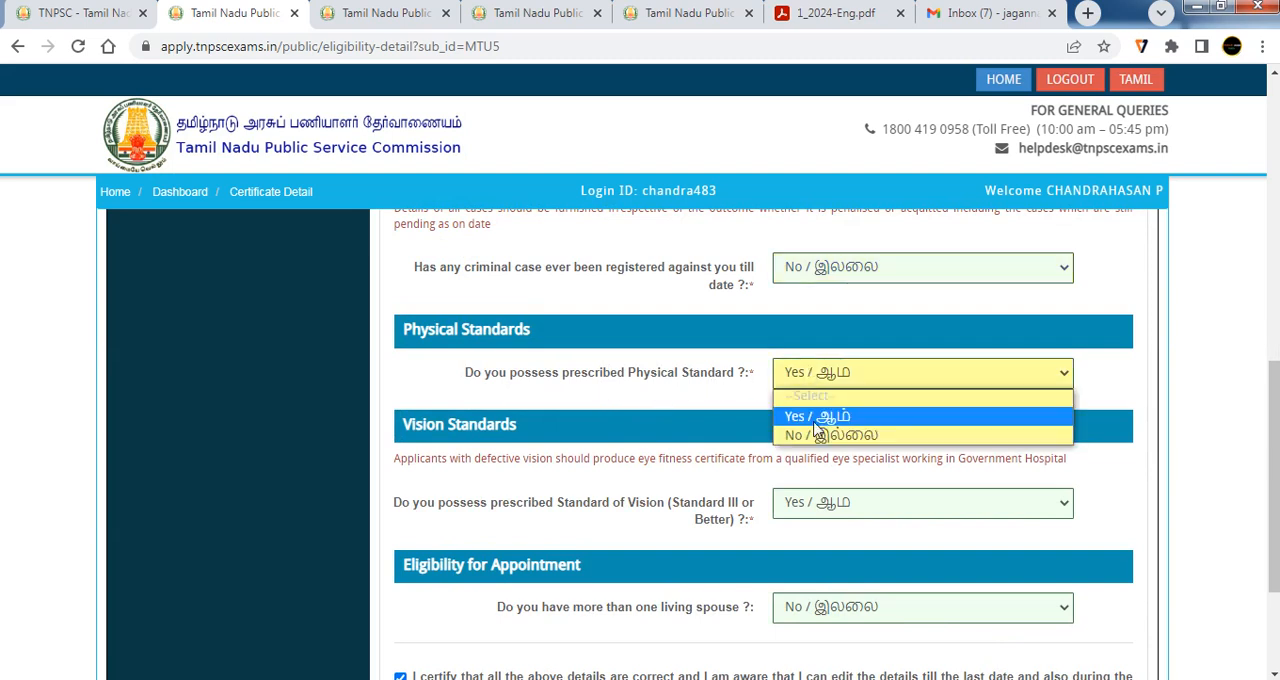
pyautogui.click(815, 428)
pyautogui.click(815, 378)
pyautogui.click(814, 431)
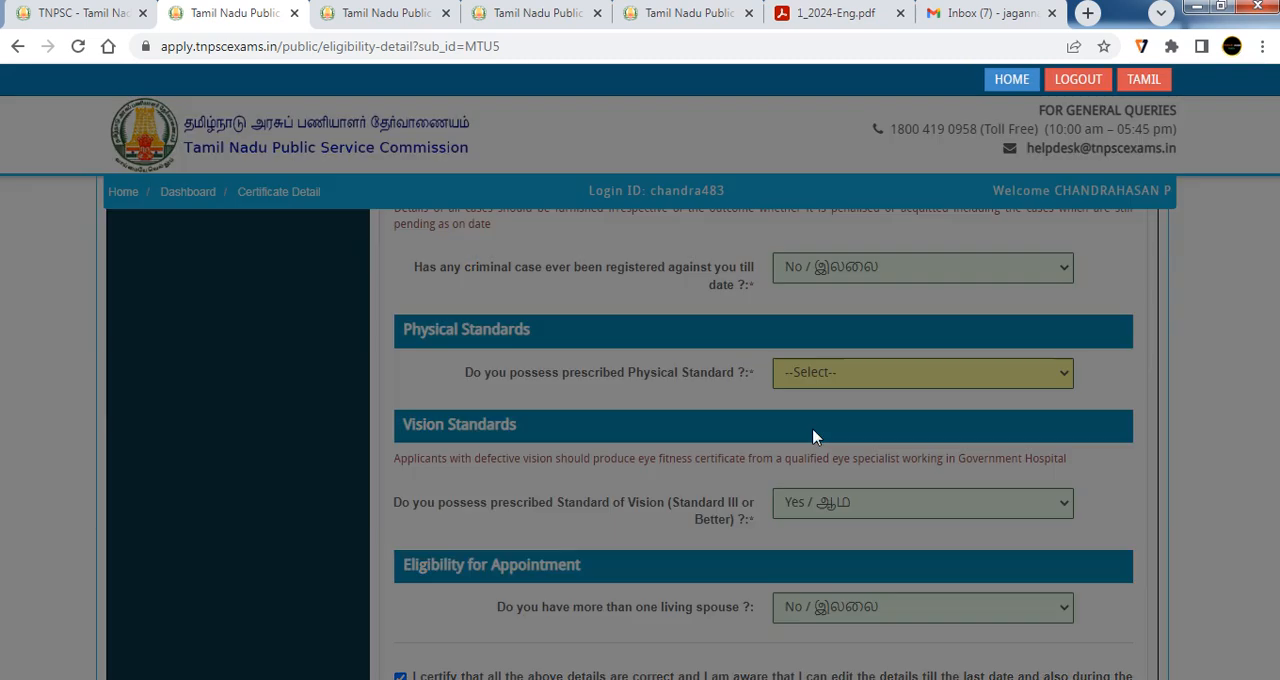
pyautogui.click(880, 288)
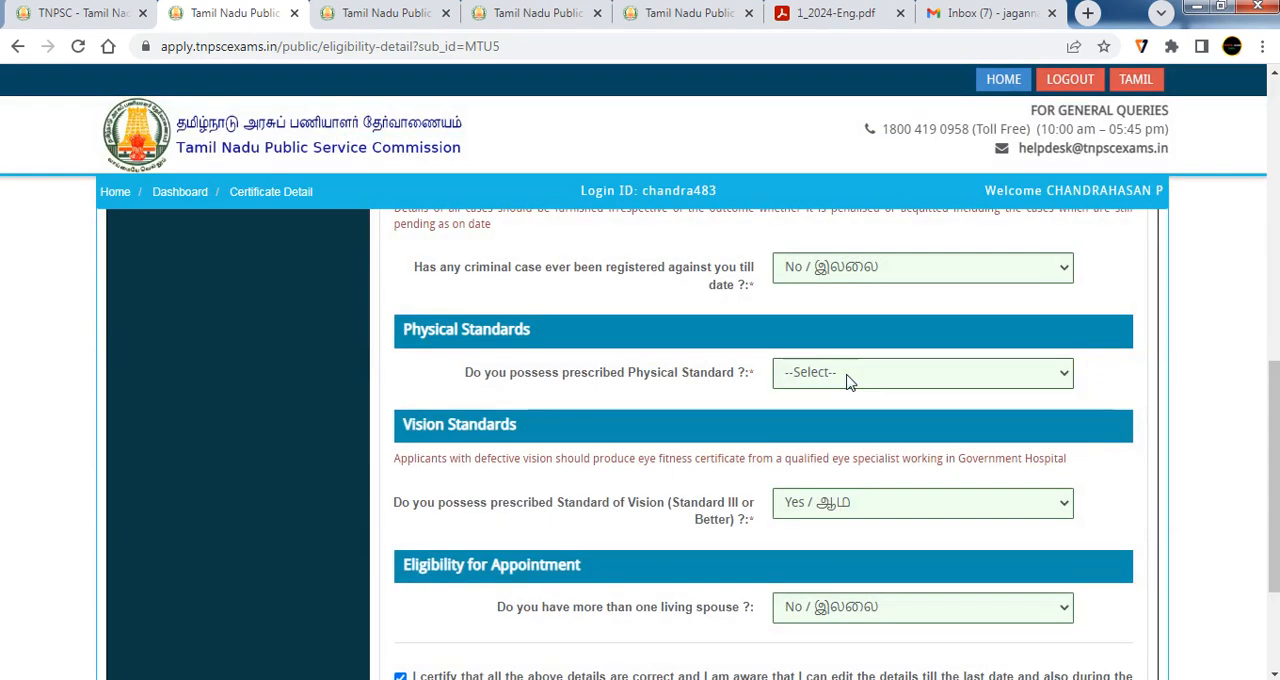
# Answer Yes to possessing the prescribed Physical Standard and the prescribed Standard of Vision
pyautogui.click(848, 378)
pyautogui.click(814, 419)
pyautogui.scroll(-1, 813, 416)
pyautogui.click(797, 410)
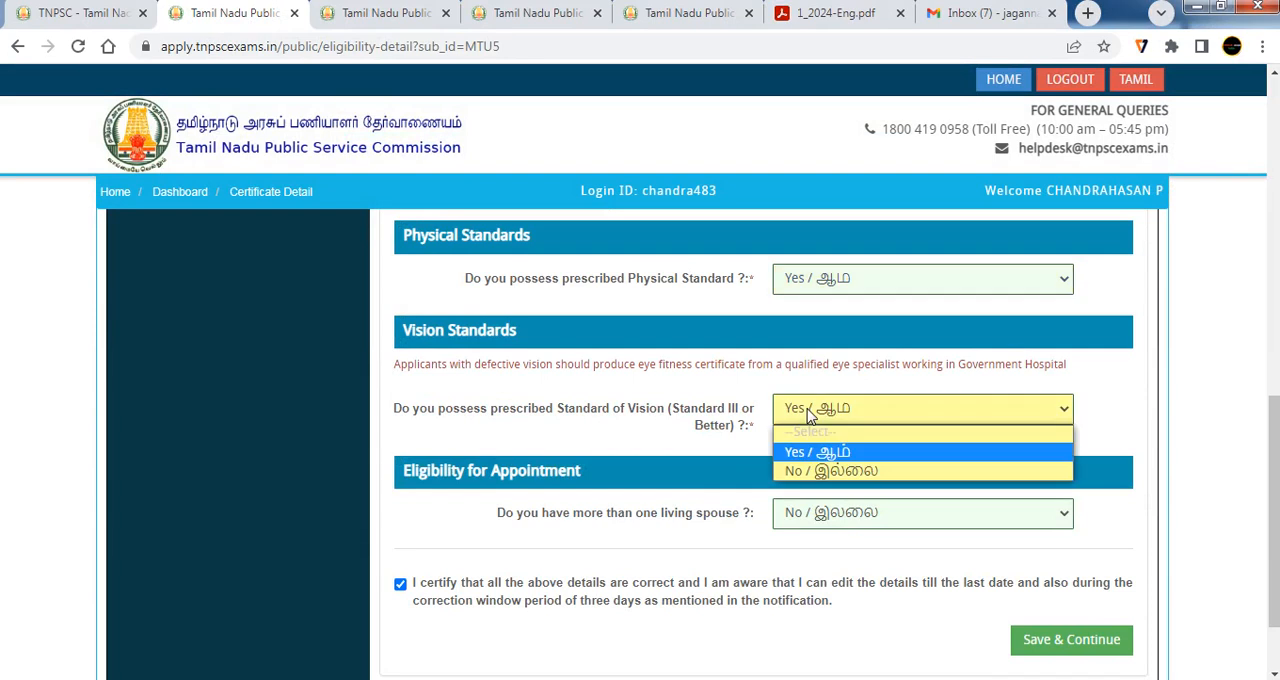
pyautogui.click(800, 448)
# Set the answer on having more than one living spouse to No after trying Yes
pyautogui.scroll(-1, 795, 450)
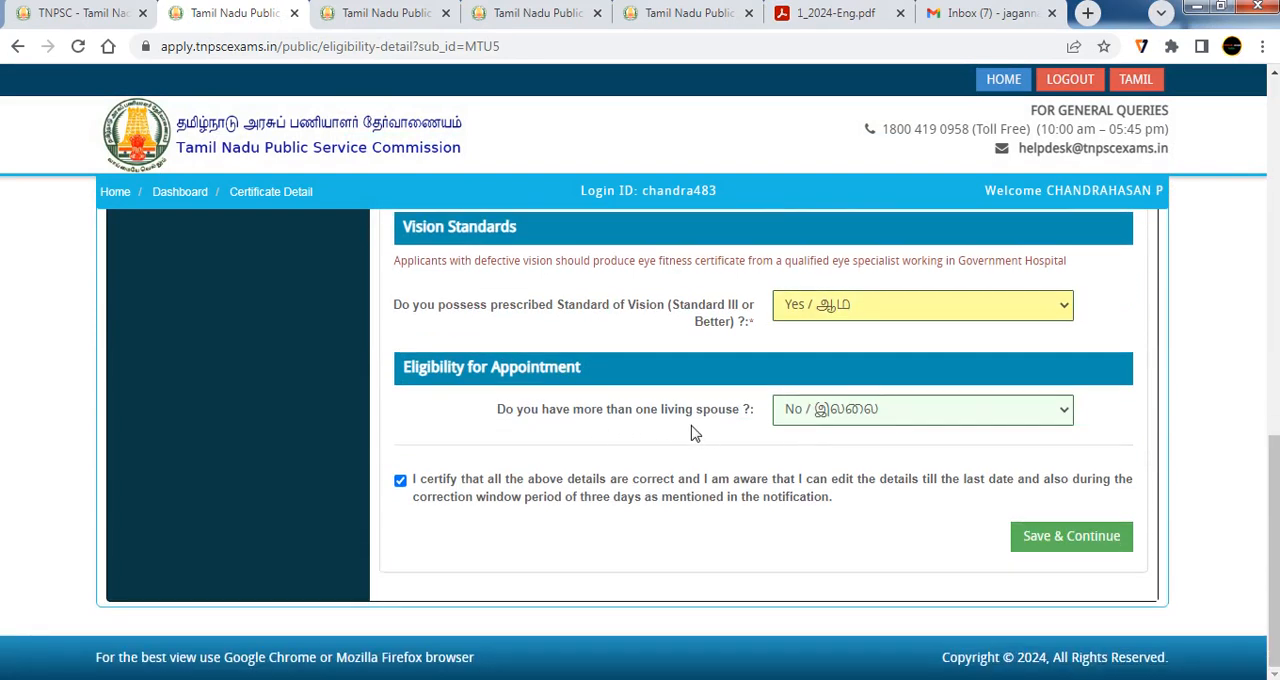
pyautogui.moveTo(748, 418); pyautogui.dragTo(670, 417)
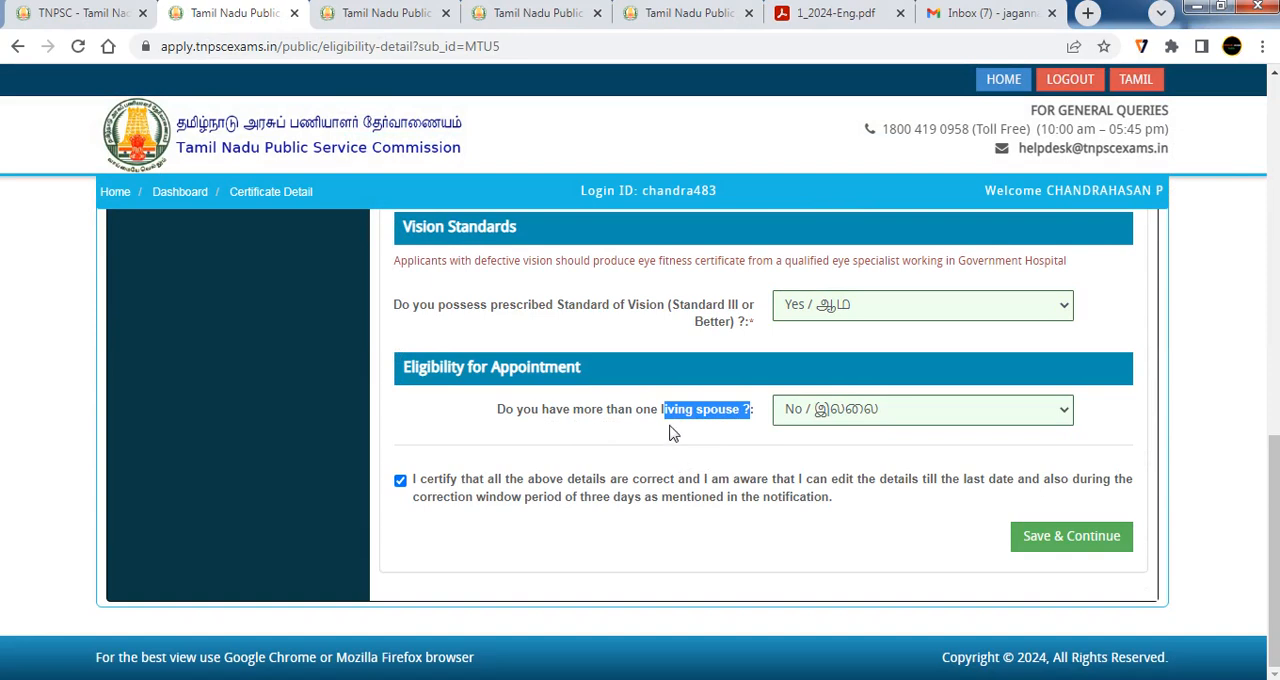
pyautogui.click(814, 419)
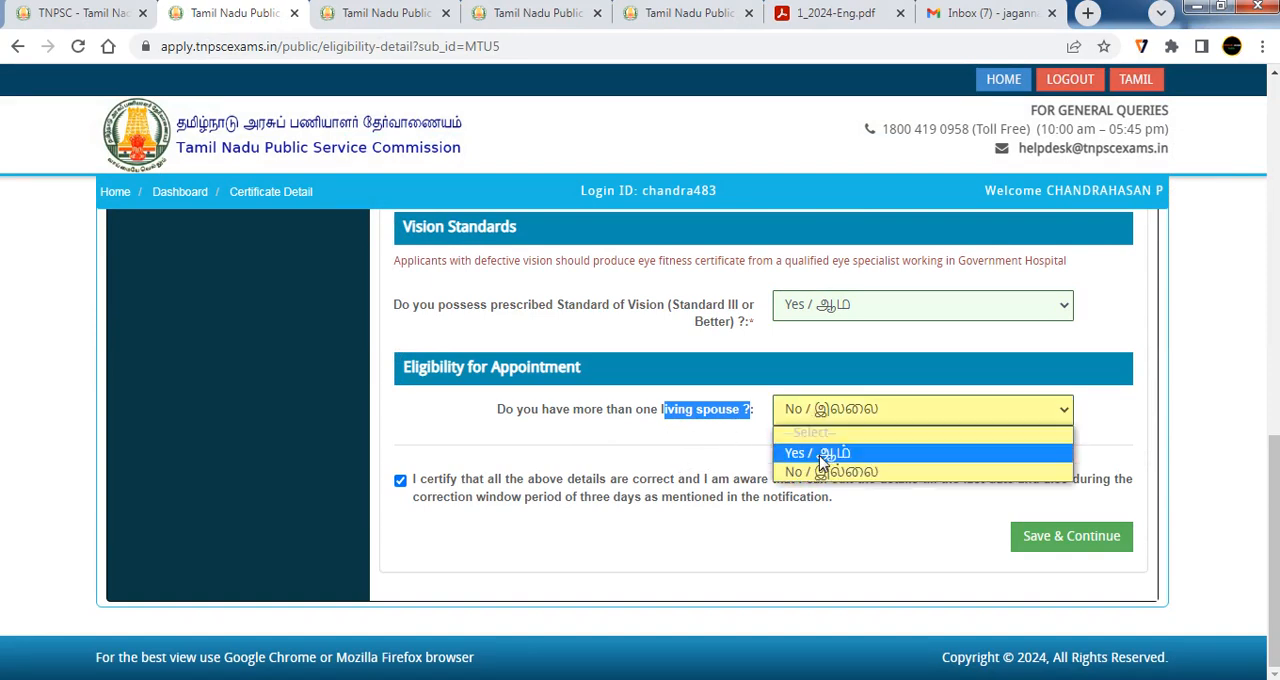
pyautogui.click(818, 453)
pyautogui.click(871, 397)
pyautogui.click(851, 412)
pyautogui.click(828, 472)
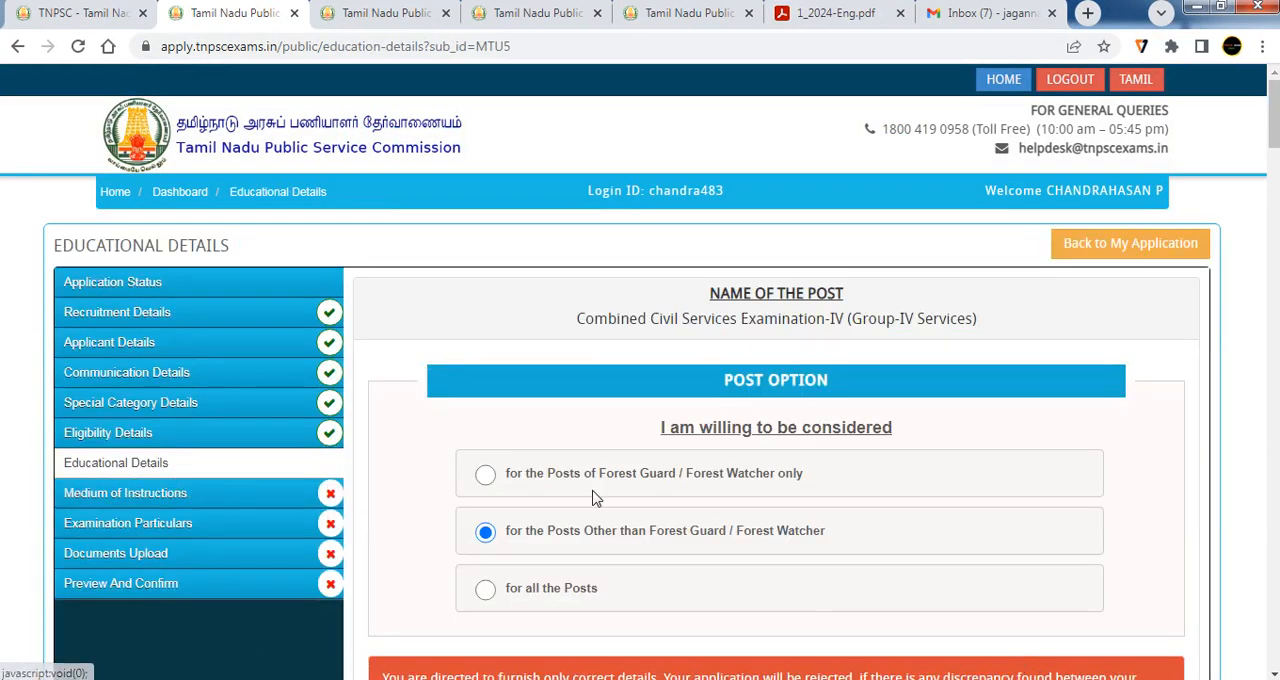
# Try the post options in the educational details and choose consideration for the posts other than Forest Guard / Forest Watcher
pyautogui.scroll(-1, 671, 493)
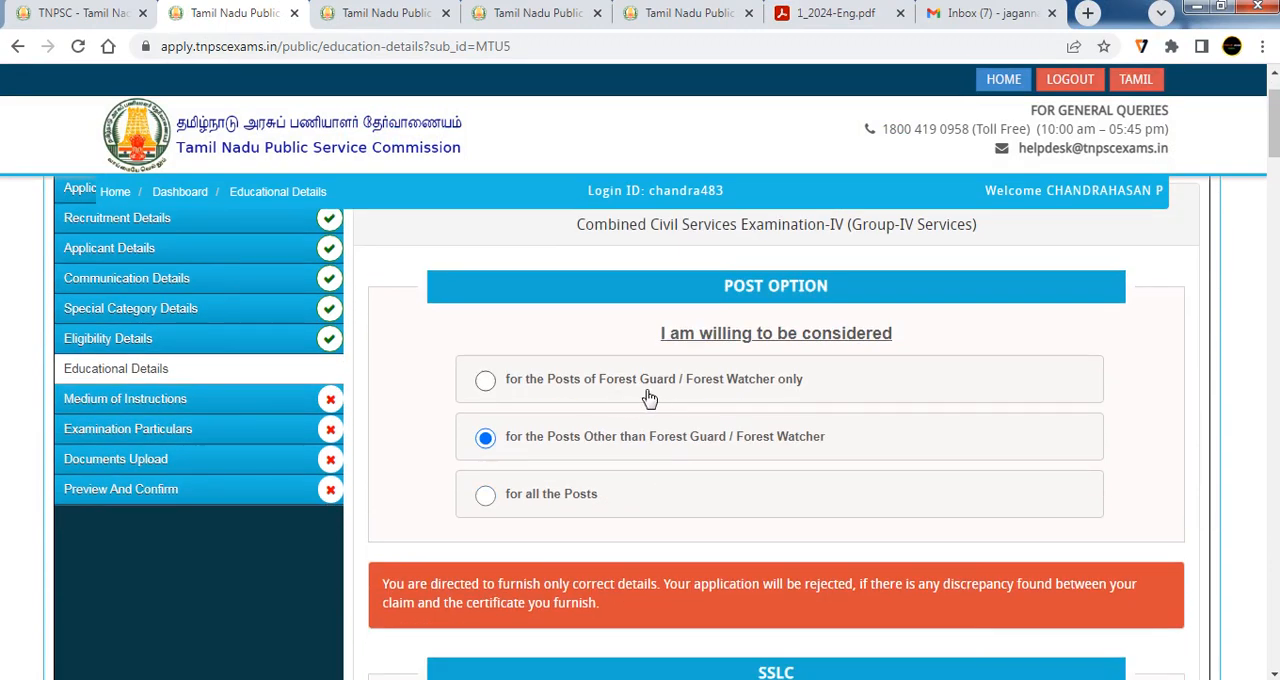
pyautogui.click(486, 383)
pyautogui.click(485, 439)
pyautogui.click(490, 500)
pyautogui.click(485, 438)
# Look over the SSLC and HSC / Teacher Training sections of the educational details
pyautogui.scroll(-3, 676, 400)
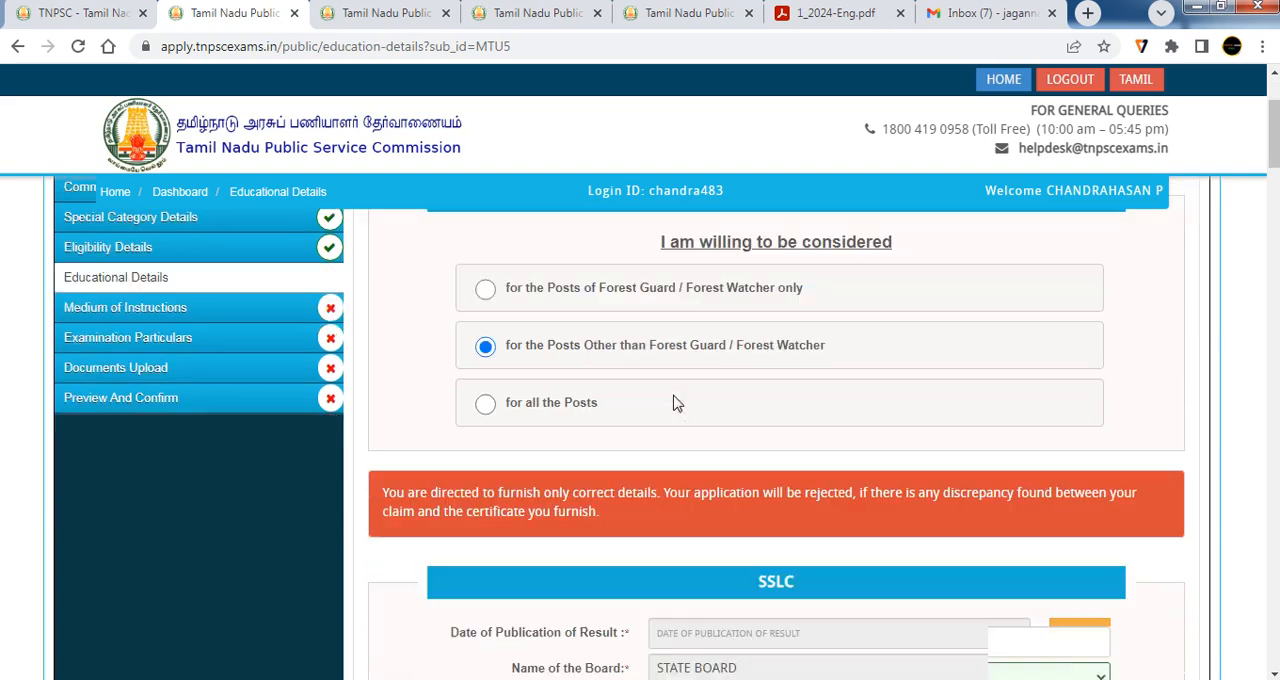
pyautogui.scroll(1, 612, 404)
pyautogui.scroll(-1, 680, 428)
pyautogui.scroll(-2, 698, 430)
pyautogui.scroll(-6, 700, 431)
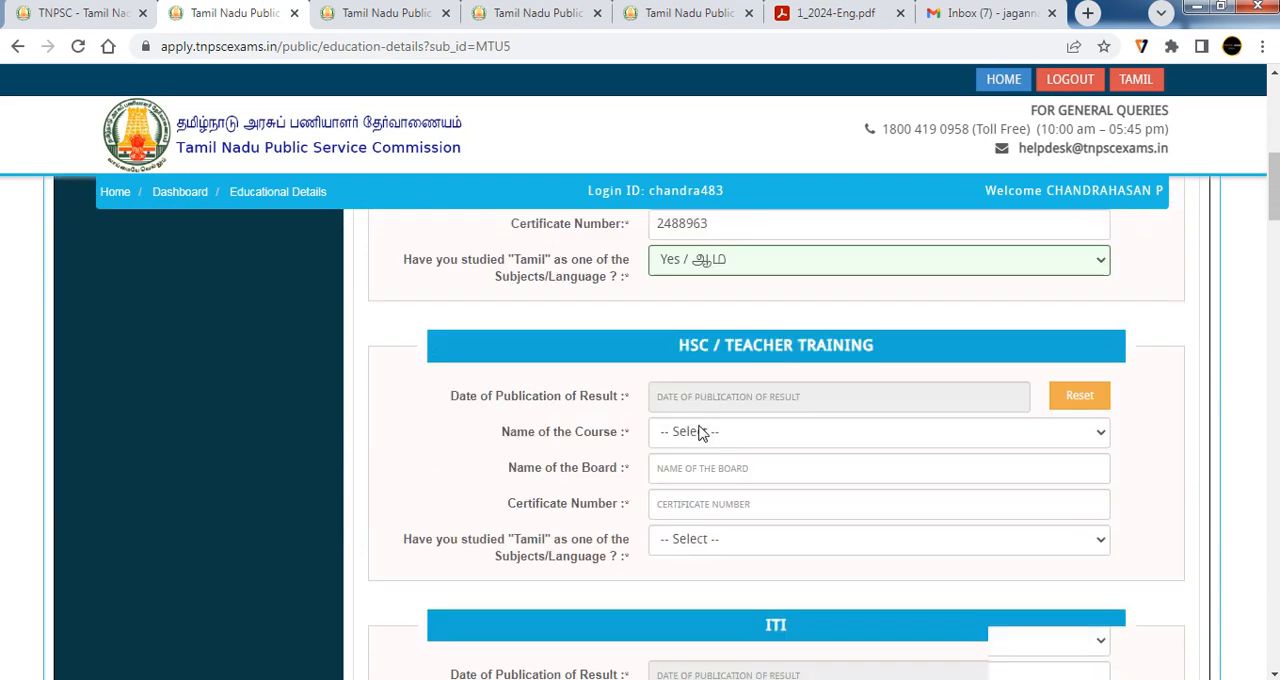
pyautogui.scroll(5, 731, 460)
pyautogui.scroll(3, 732, 463)
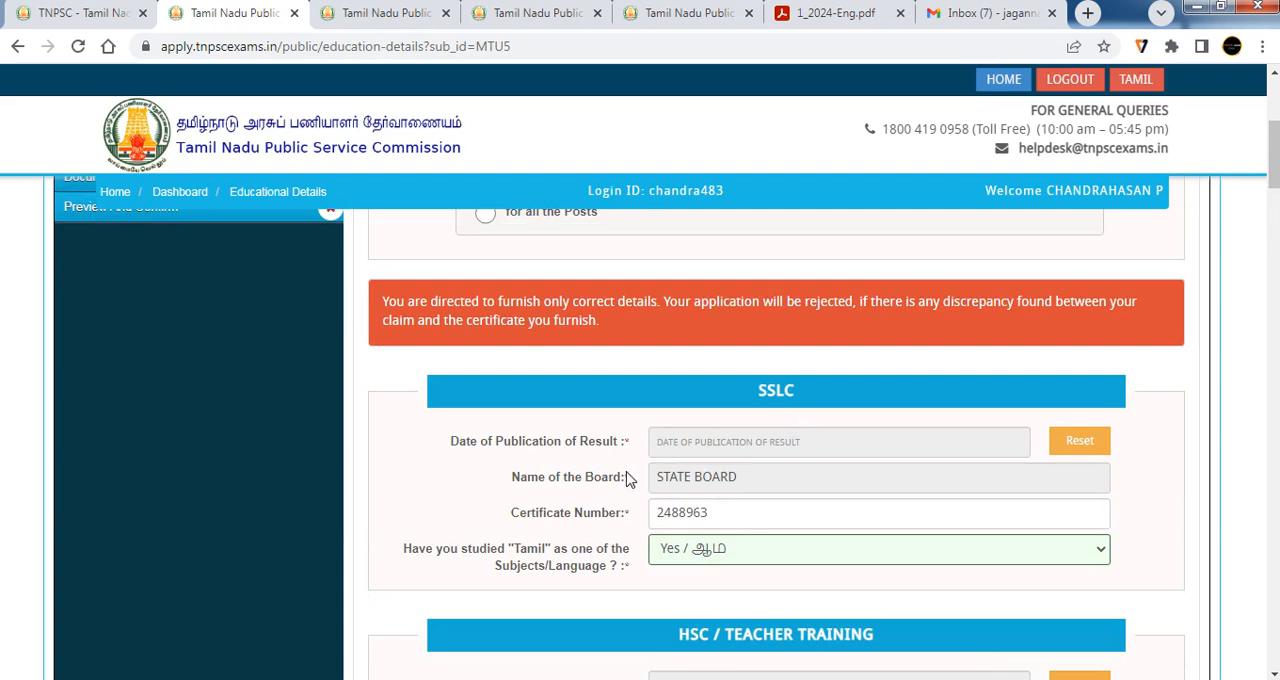
# View the calendar for the SSLC result publication date and close it without choosing a date
pyautogui.click(716, 449)
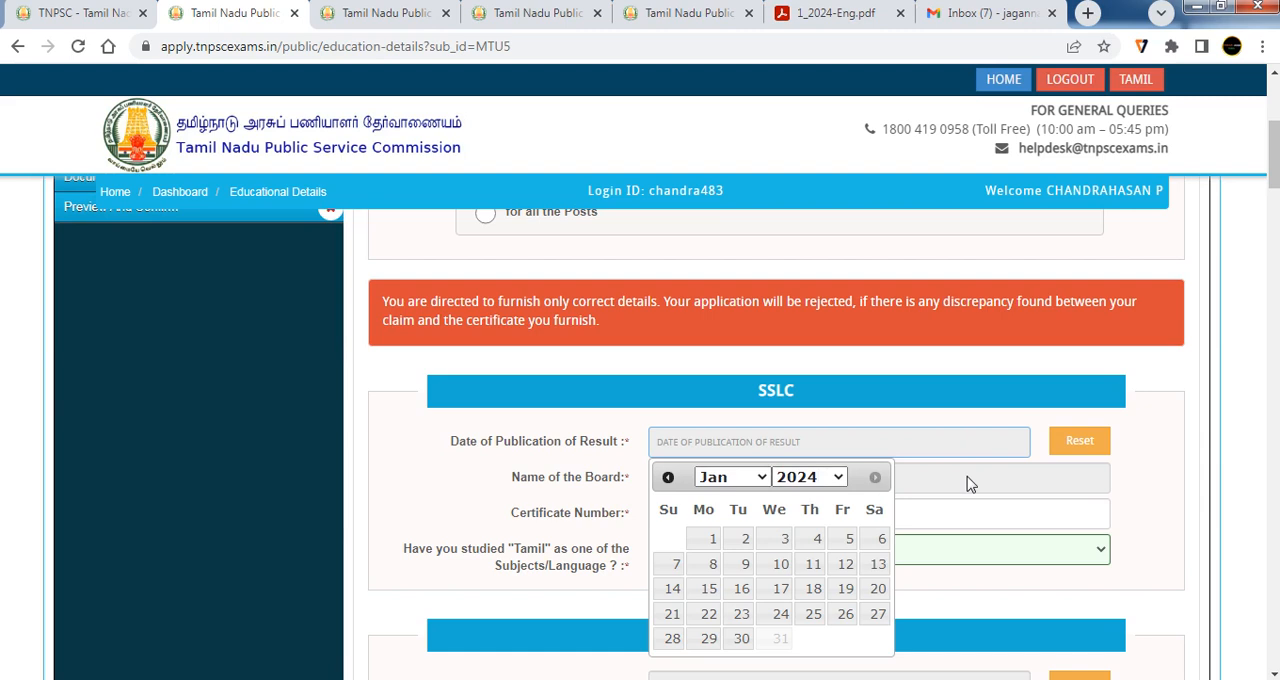
pyautogui.click(909, 510)
pyautogui.click(751, 485)
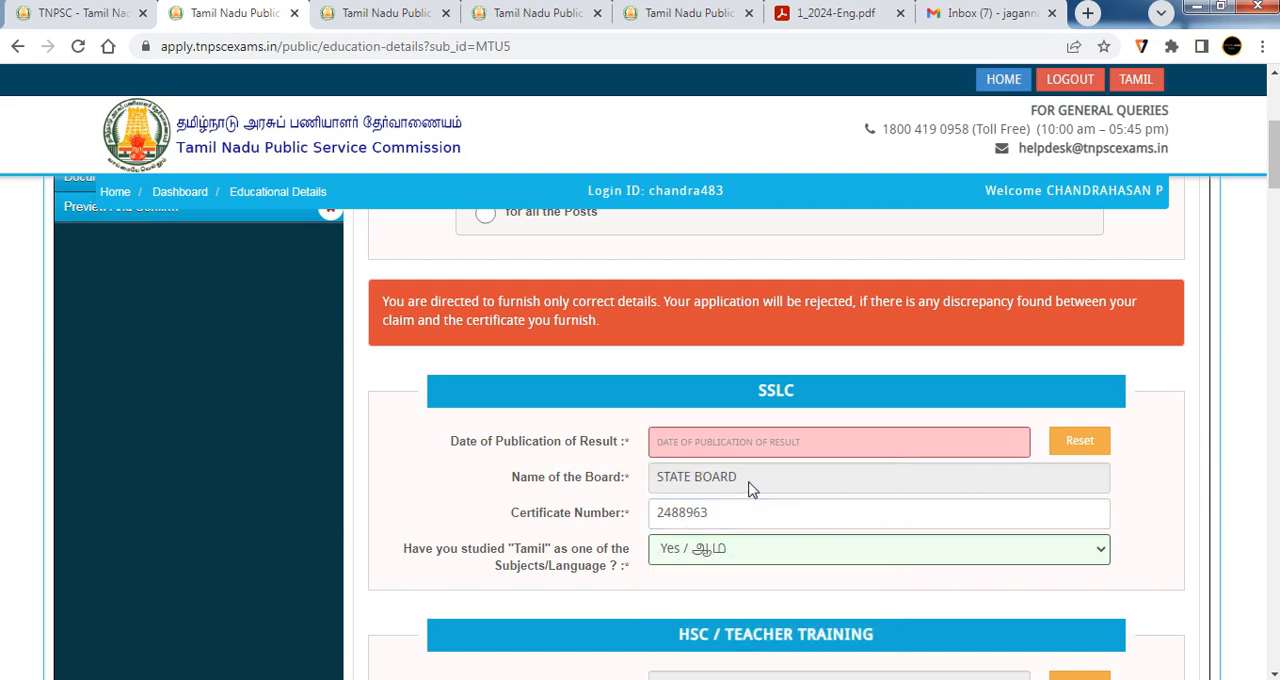
# Answer Yes to having studied Tamil as one of the subjects or languages in SSLC
pyautogui.scroll(-1, 752, 489)
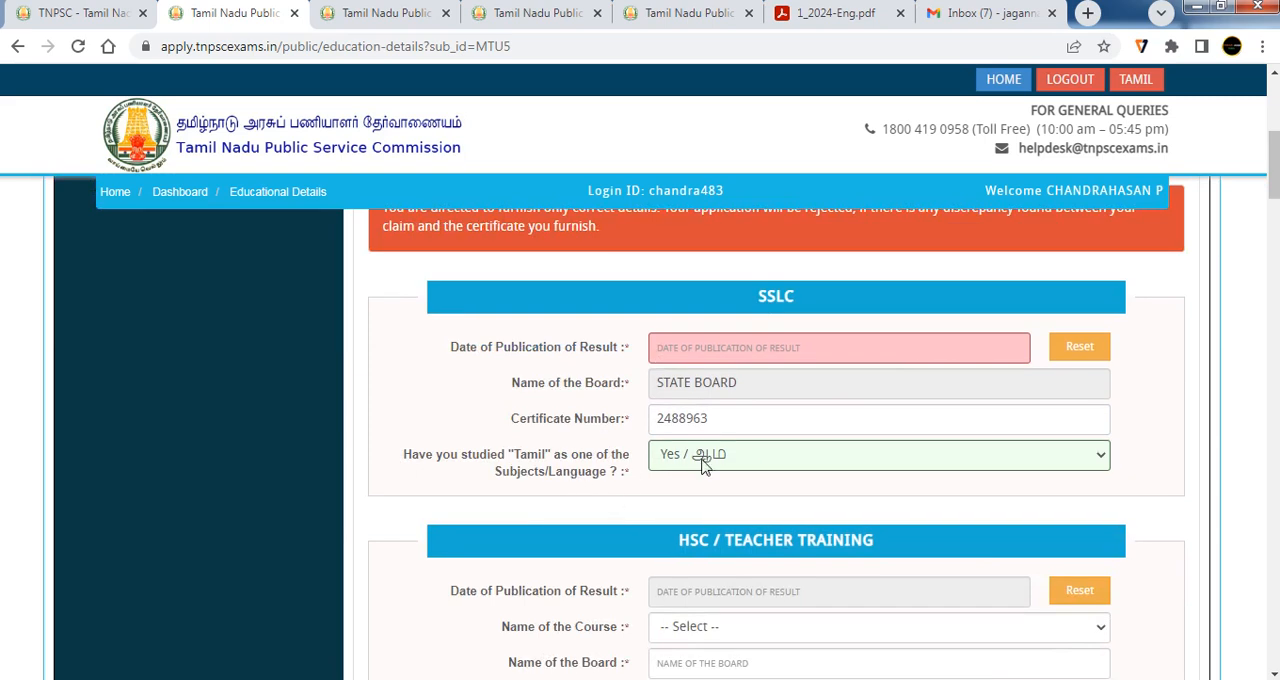
pyautogui.click(705, 465)
pyautogui.click(706, 497)
pyautogui.scroll(-5, 707, 510)
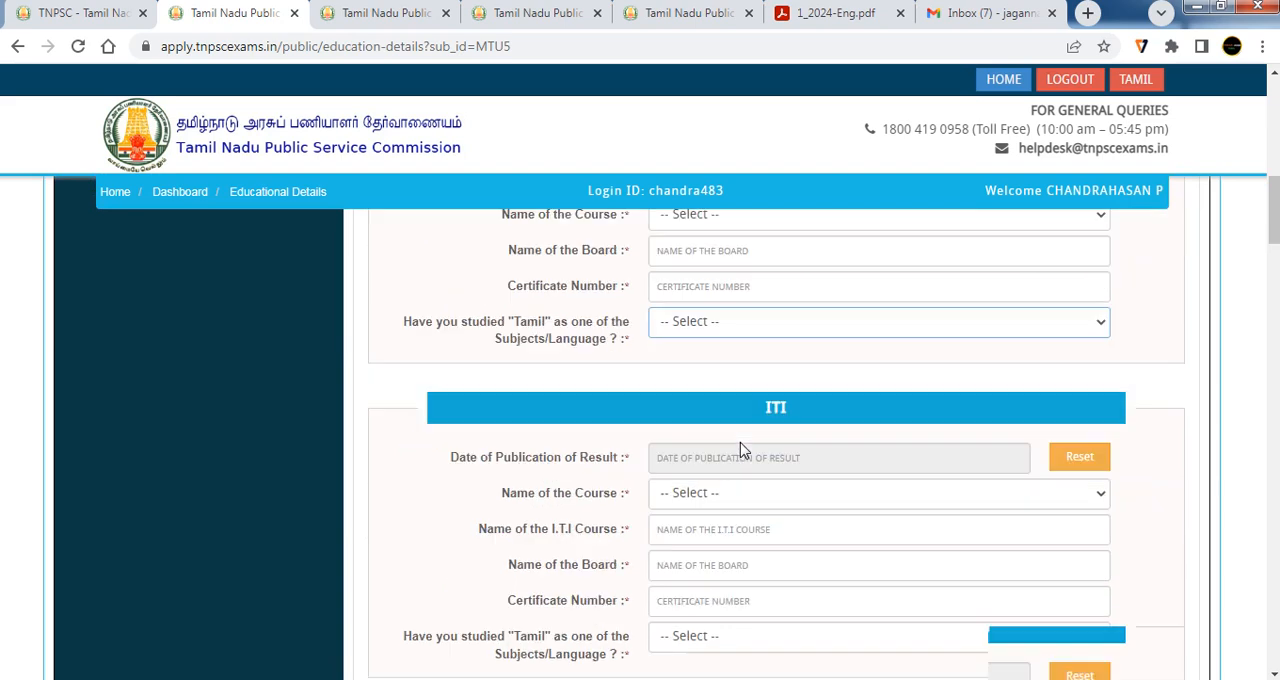
# Look over the ITI, diploma, co-operative management, PG degree and Ph.D sections of the educational details
pyautogui.scroll(-7, 757, 436)
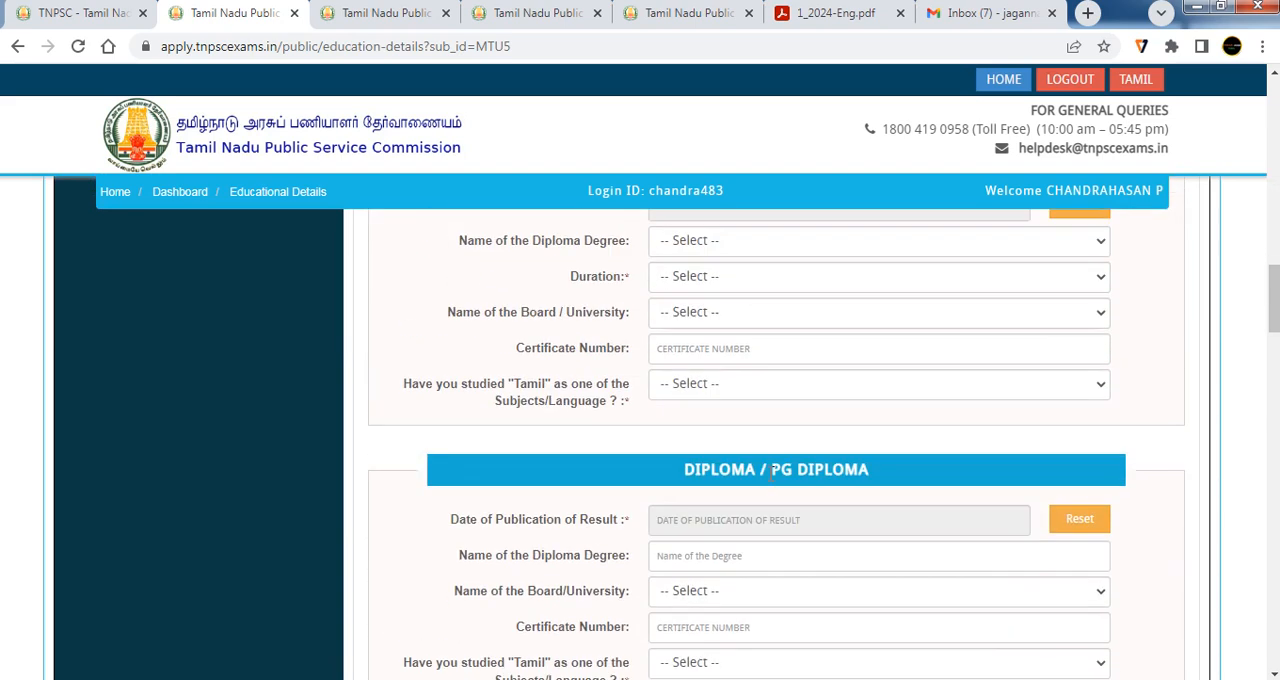
pyautogui.scroll(1, 780, 505)
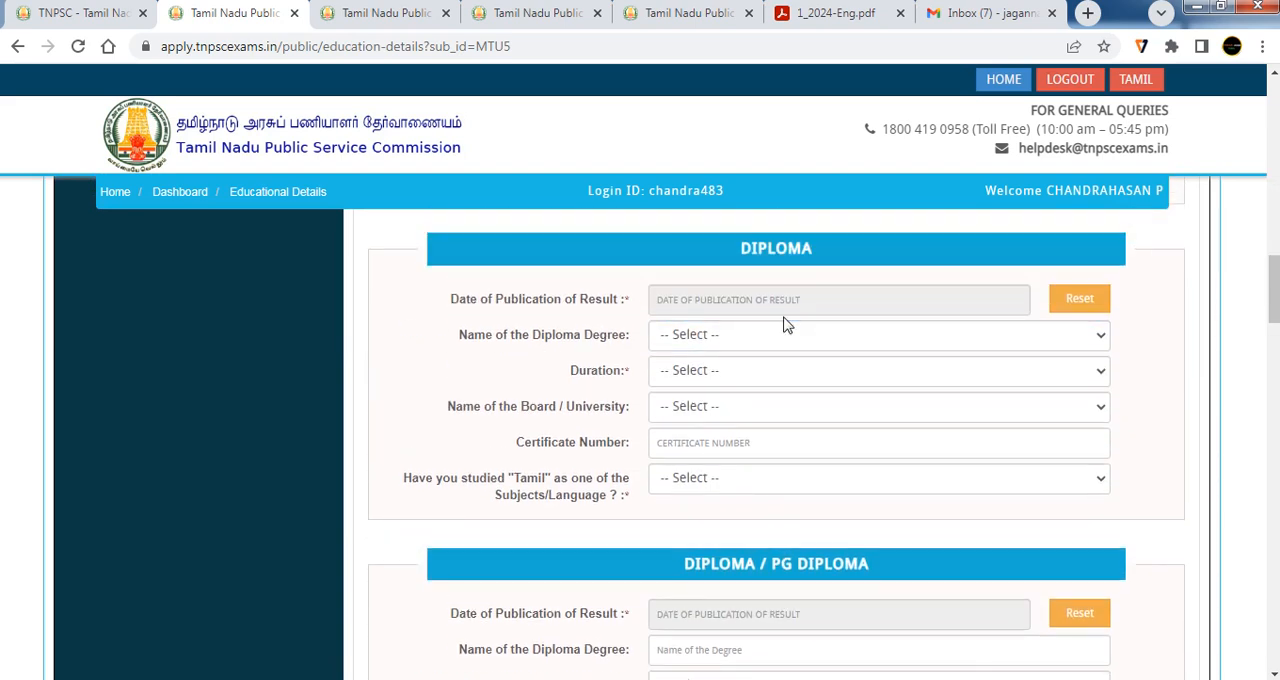
pyautogui.scroll(-2, 786, 323)
pyautogui.scroll(-5, 785, 325)
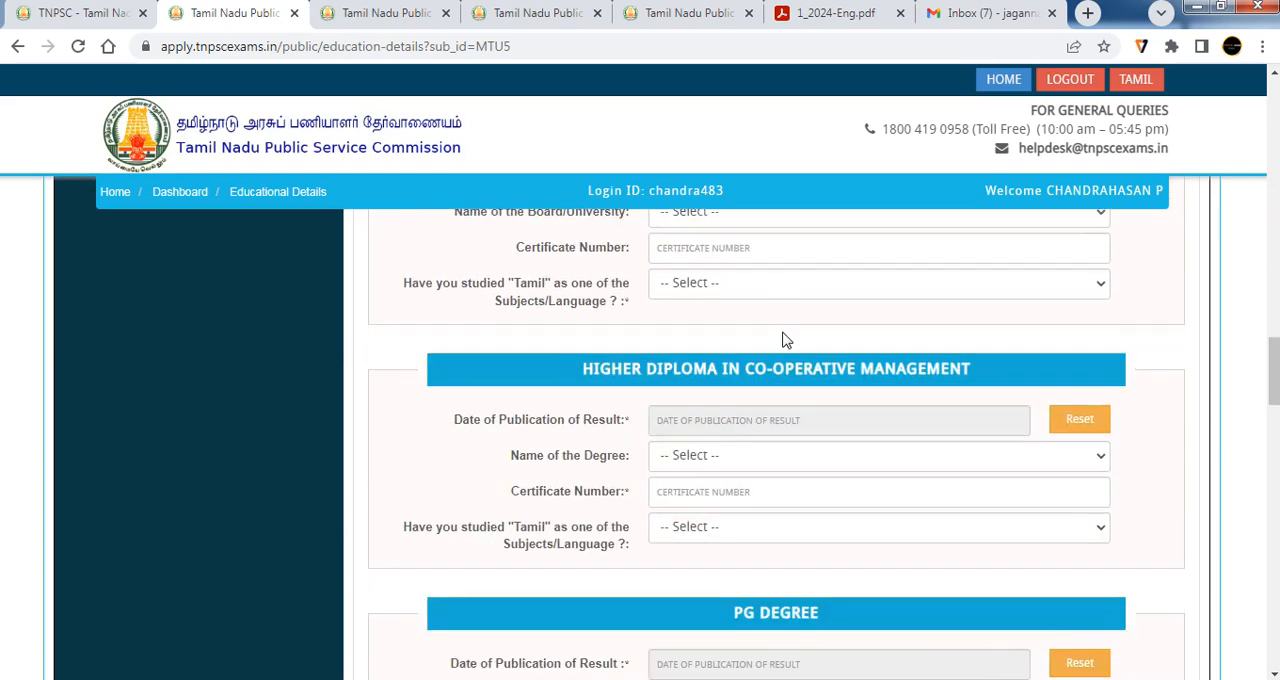
pyautogui.scroll(-3, 785, 341)
pyautogui.scroll(-8, 785, 340)
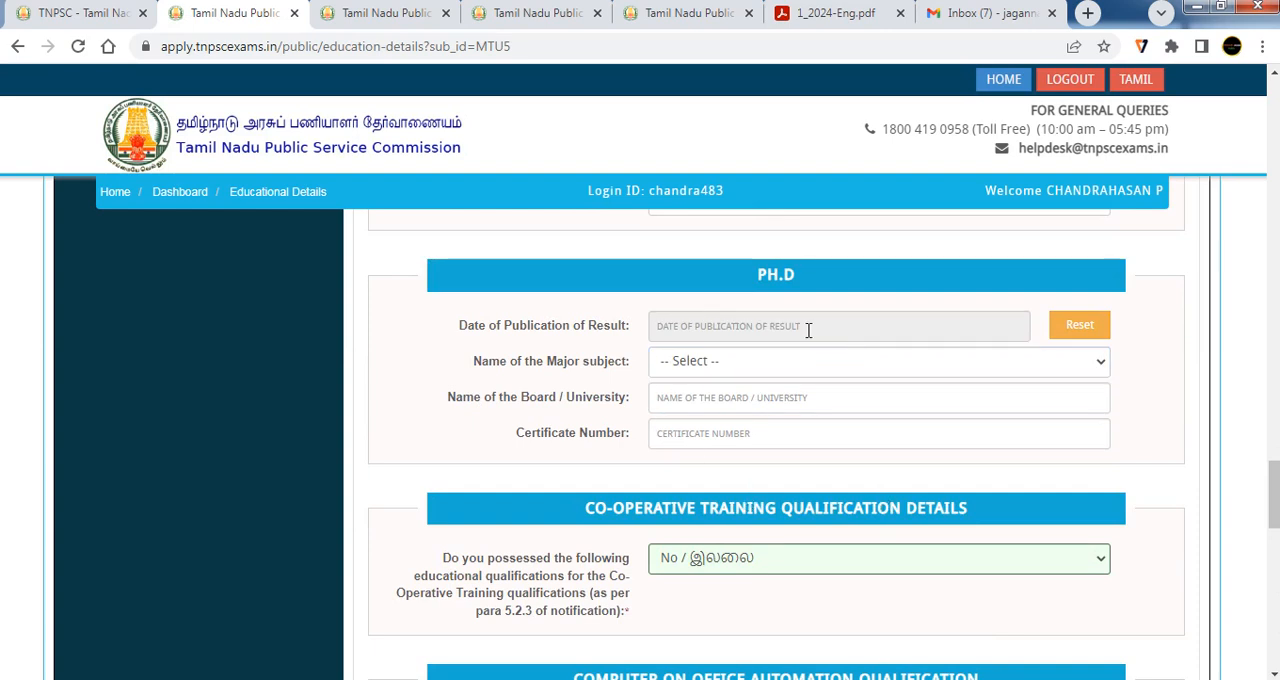
# Choose No for possessing the Co-Operative Training qualifications
pyautogui.scroll(-2, 786, 406)
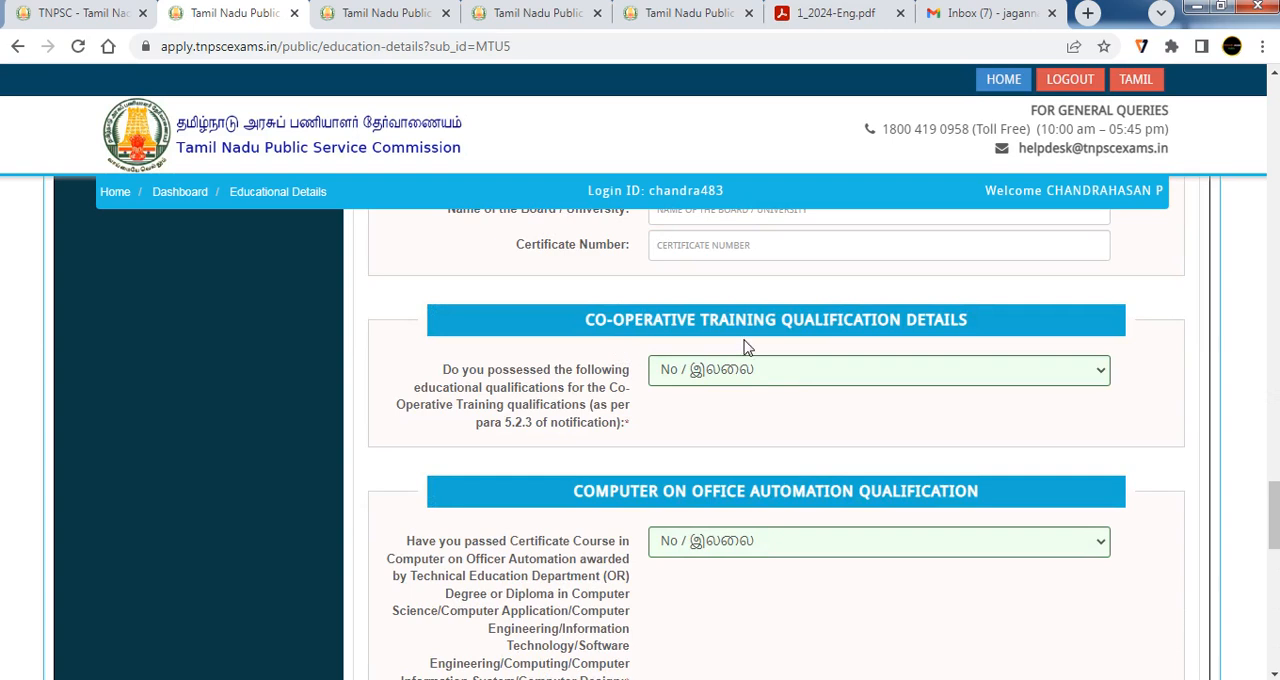
pyautogui.click(743, 371)
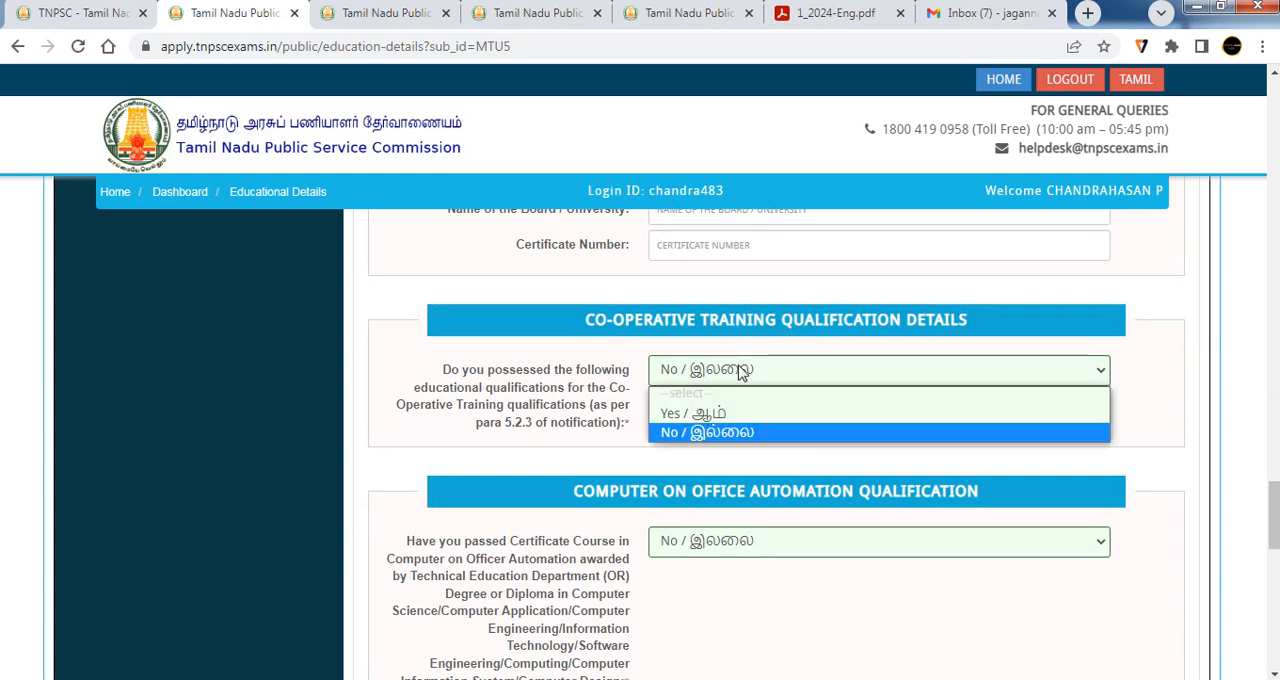
pyautogui.click(735, 433)
# Try Yes for the Computer on Office Automation qualification, return the answer to No and acknowledge the eligibility warning
pyautogui.scroll(-2, 725, 420)
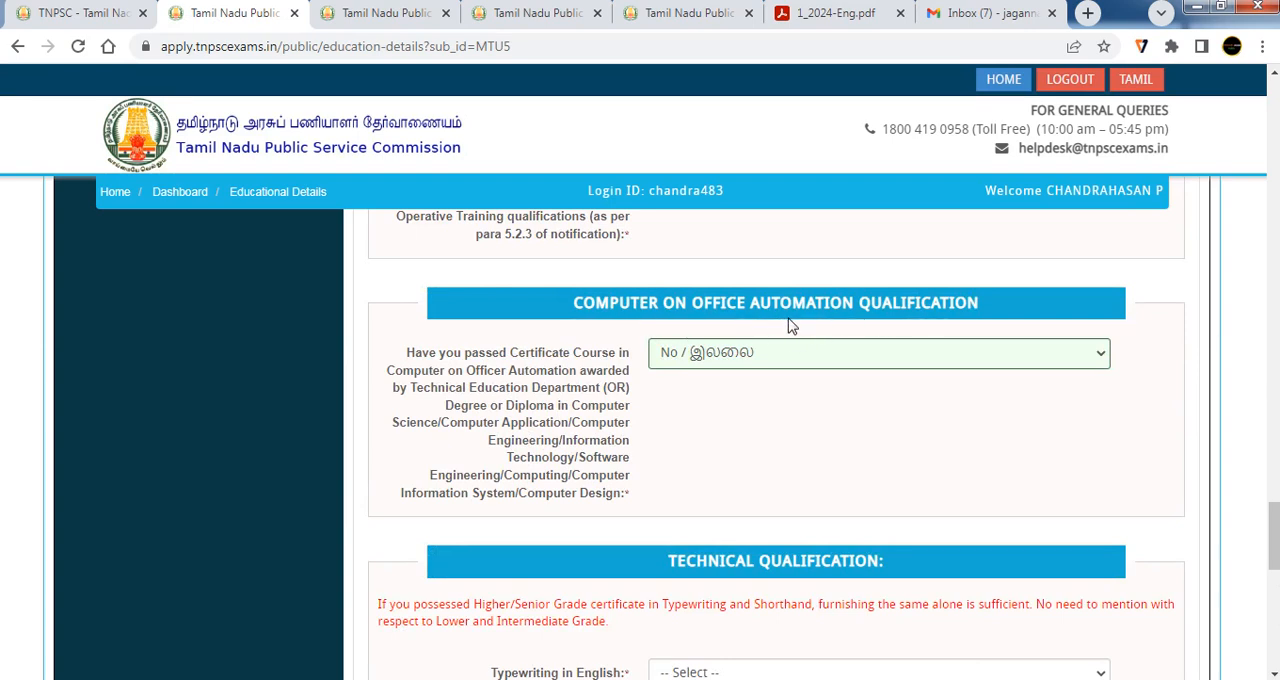
pyautogui.click(775, 352)
pyautogui.click(737, 396)
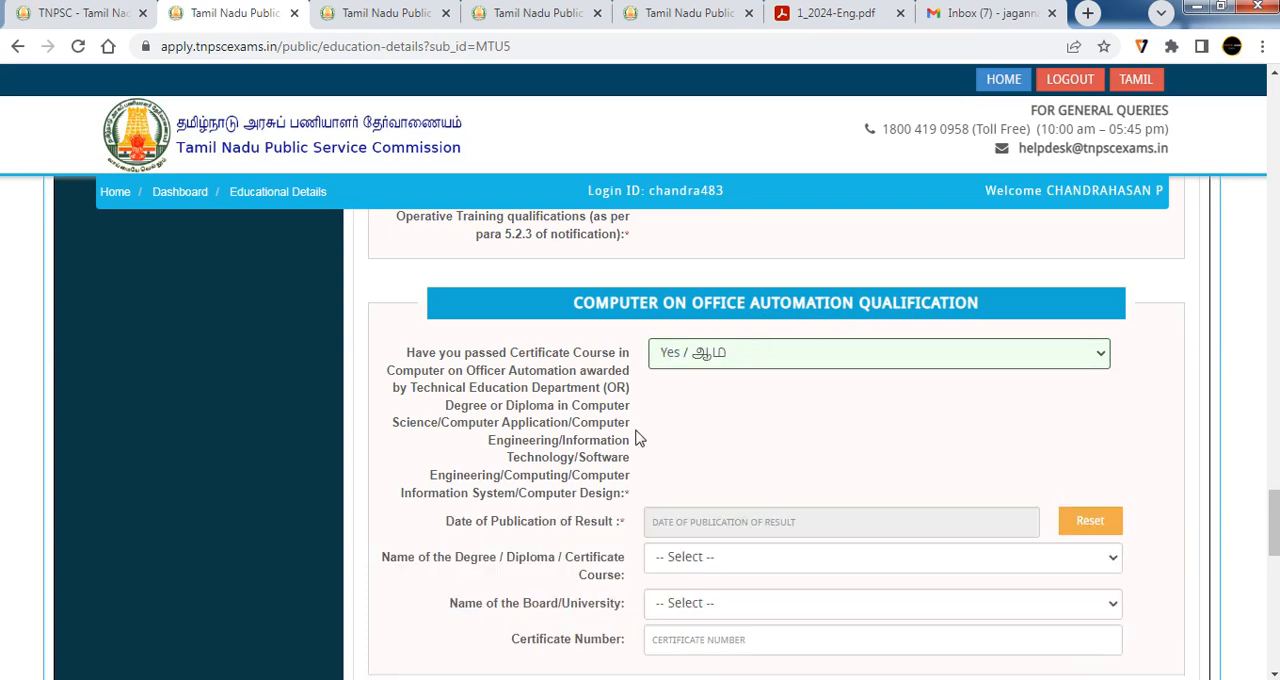
pyautogui.click(733, 360)
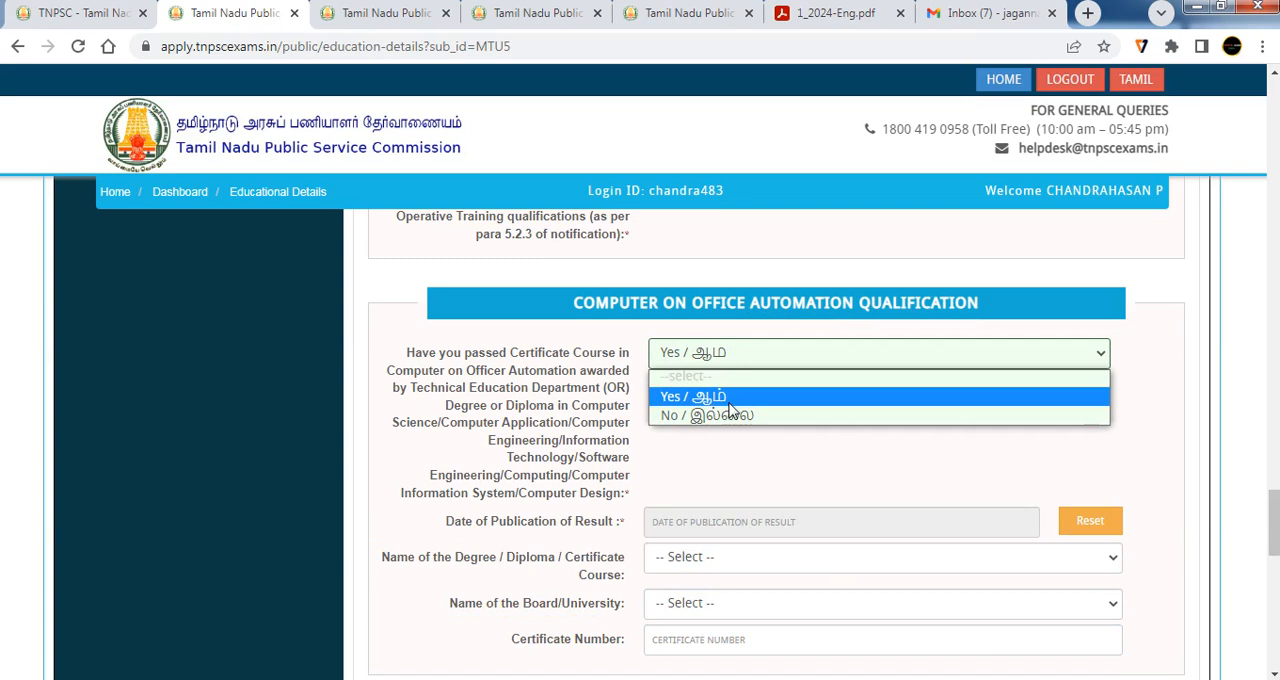
pyautogui.click(724, 416)
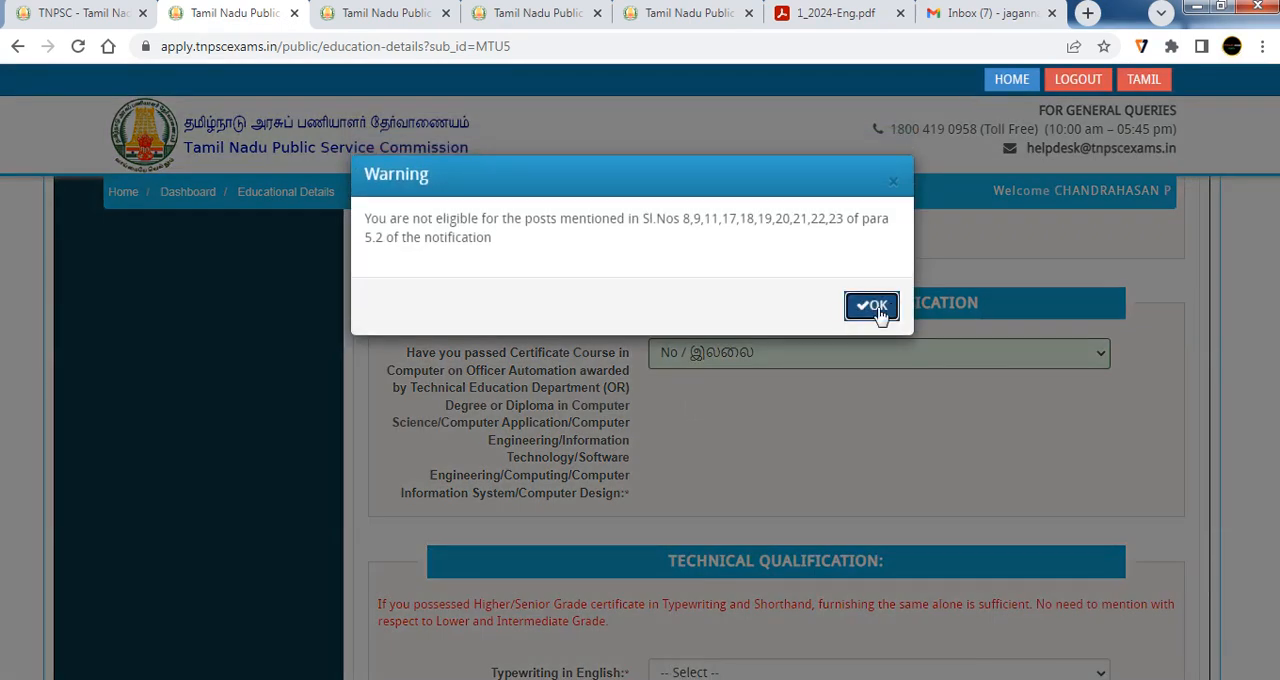
pyautogui.click(873, 300)
# Try Yes for Typewriting in English and view its grade options and date-of-issue calendar without choosing values
pyautogui.scroll(-3, 825, 368)
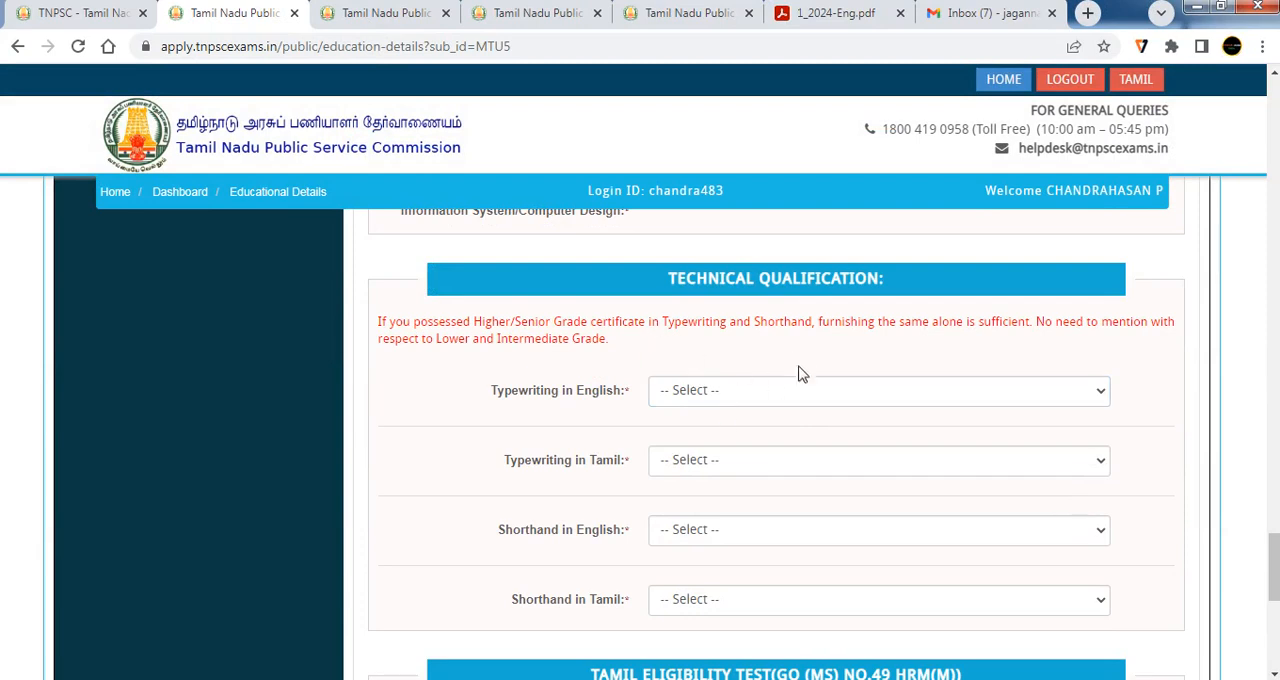
pyautogui.click(736, 394)
pyautogui.click(714, 441)
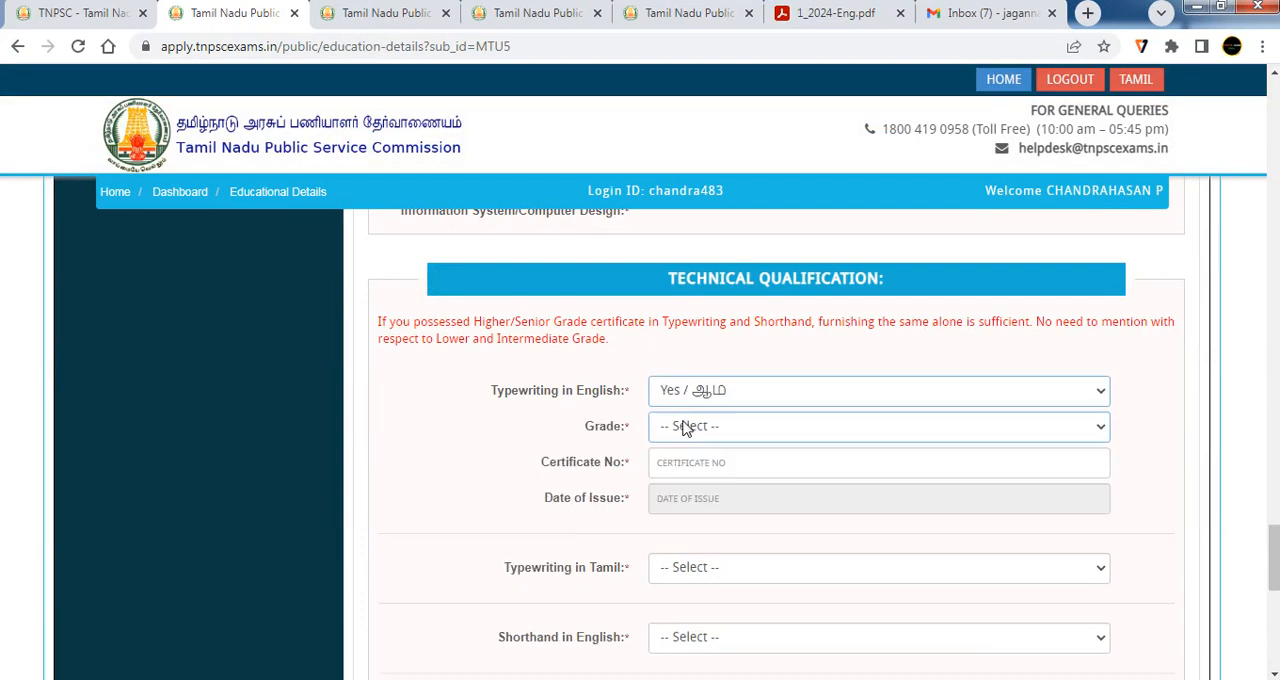
pyautogui.click(726, 430)
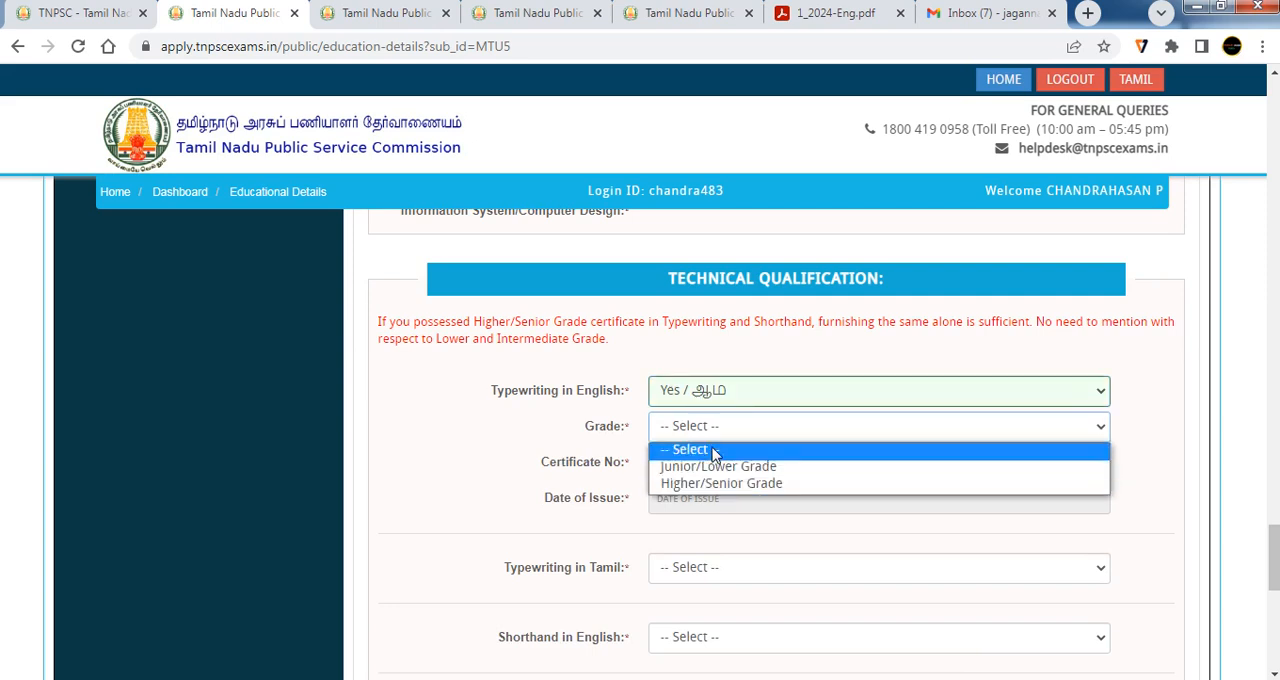
pyautogui.click(718, 450)
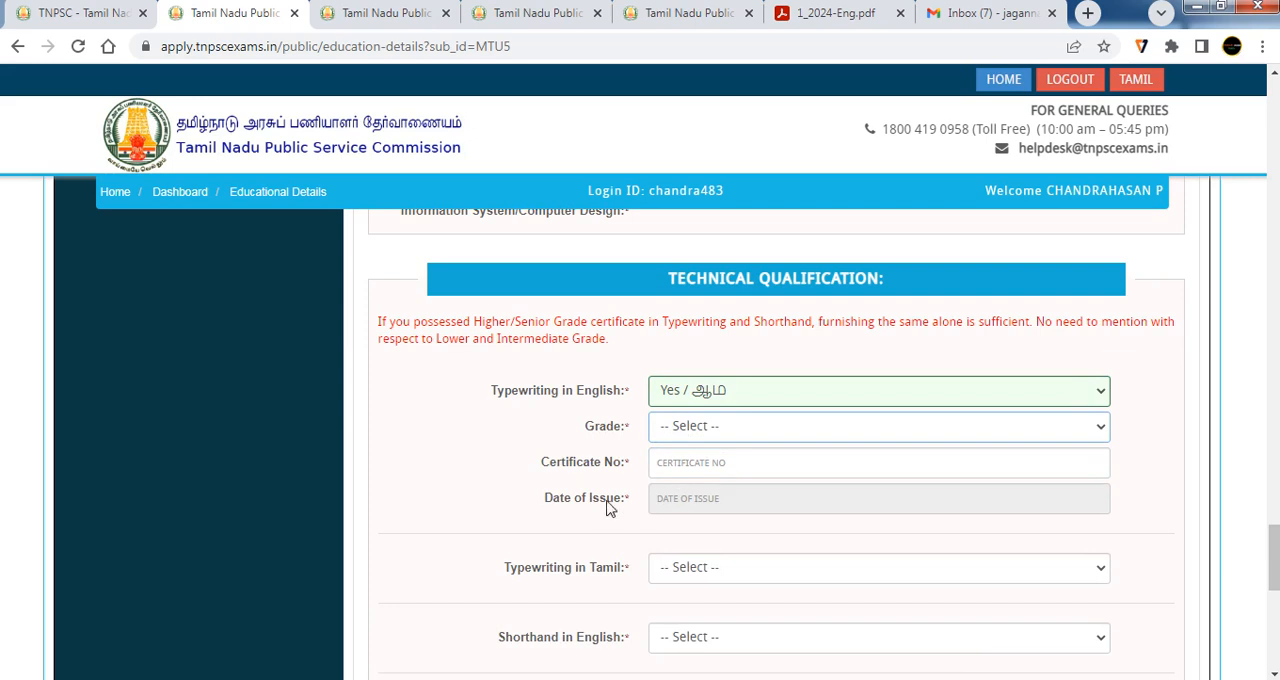
pyautogui.click(684, 502)
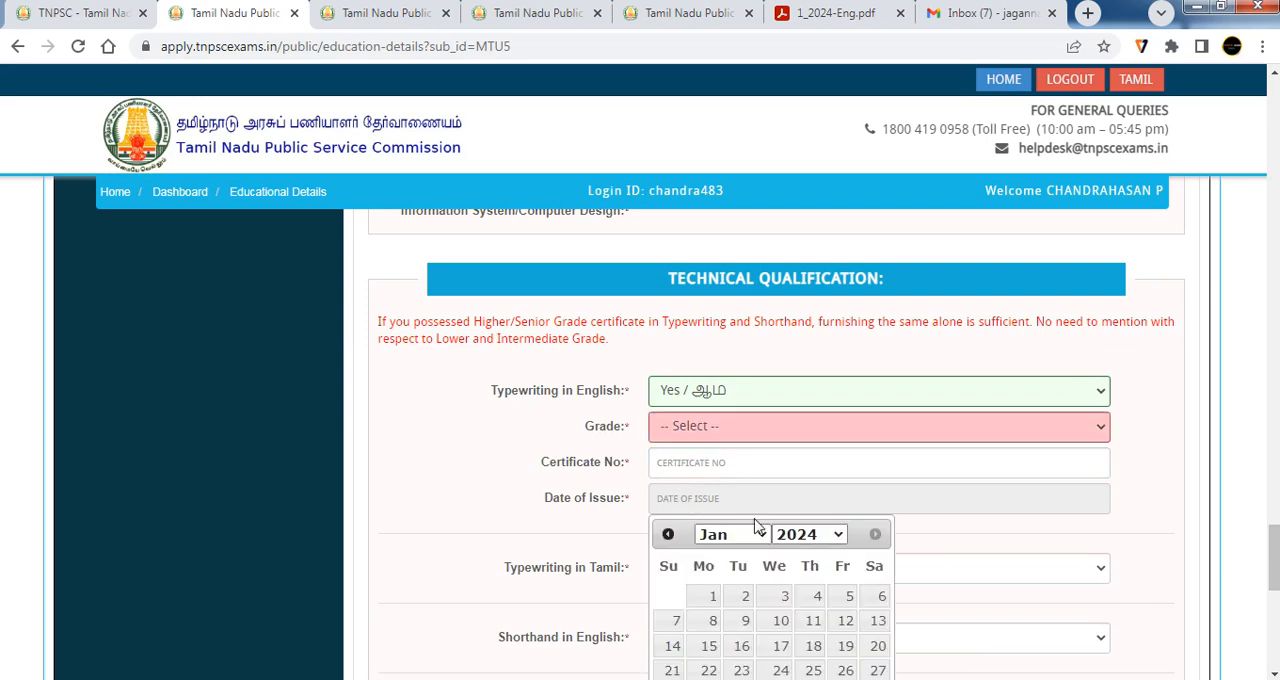
# Answer No to typewriting and shorthand in both English and Tamil, and highlight "Typewriting and Shorthand" in the note
pyautogui.click(709, 400)
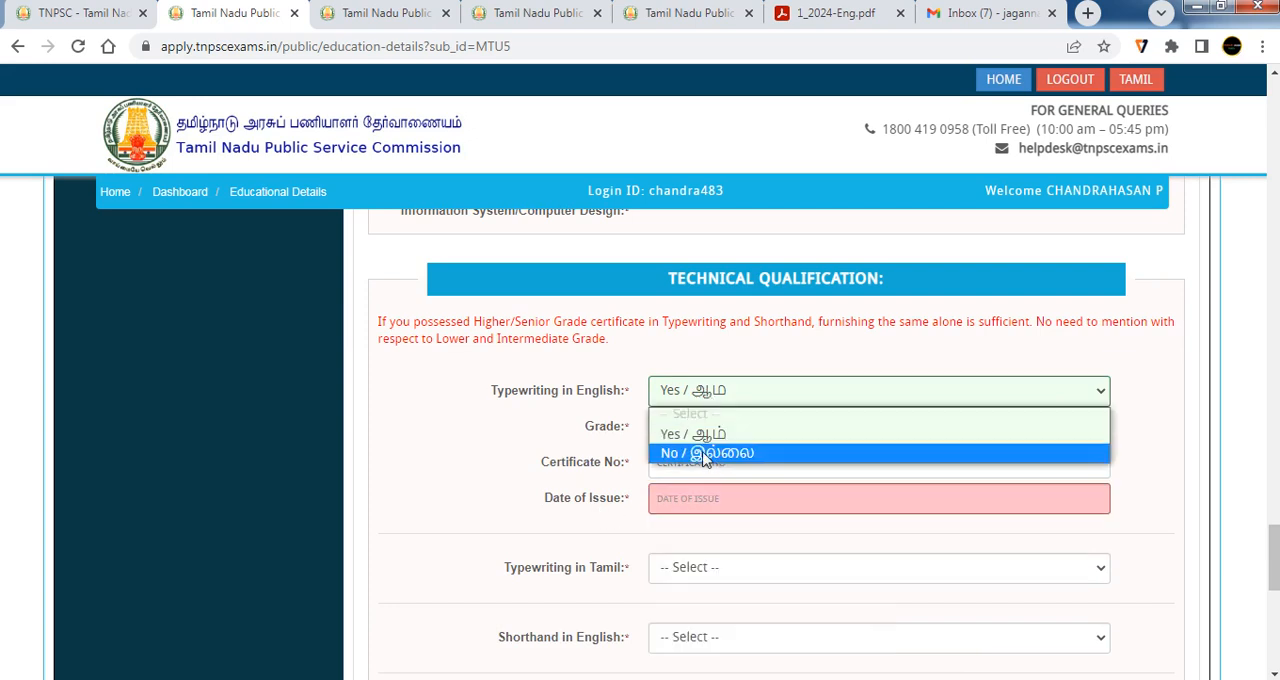
pyautogui.click(705, 455)
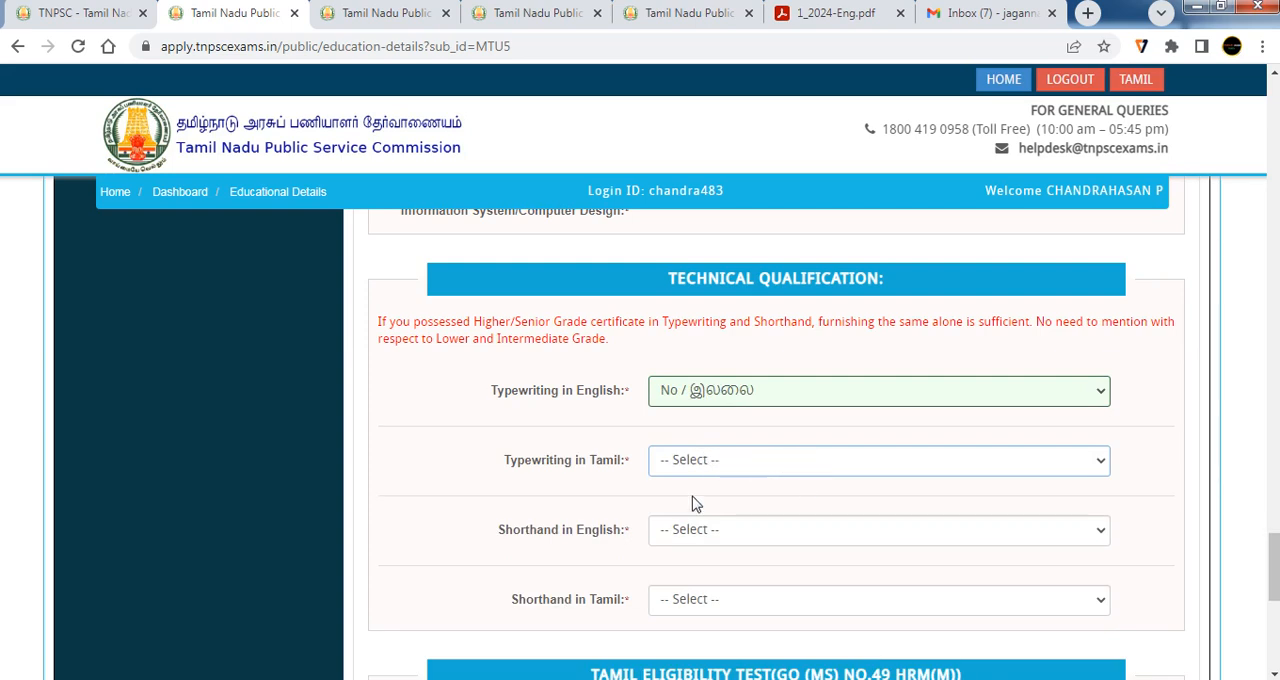
pyautogui.click(754, 459)
pyautogui.click(690, 522)
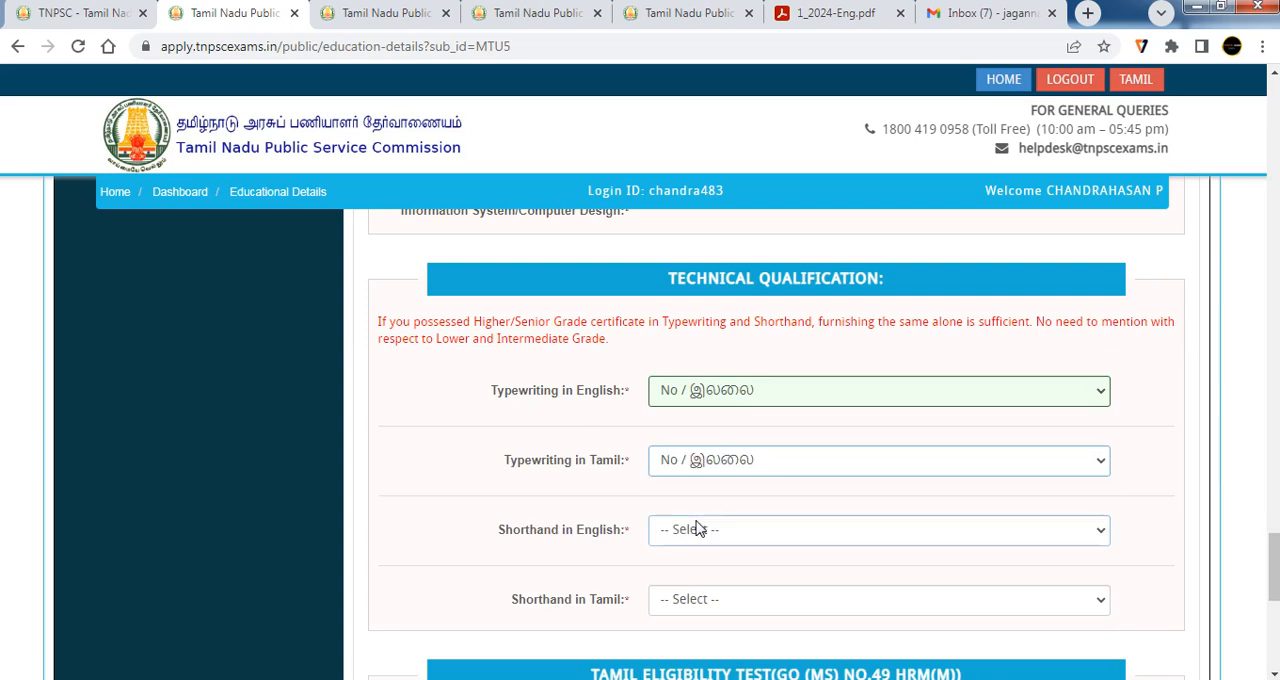
pyautogui.click(702, 528)
pyautogui.click(722, 594)
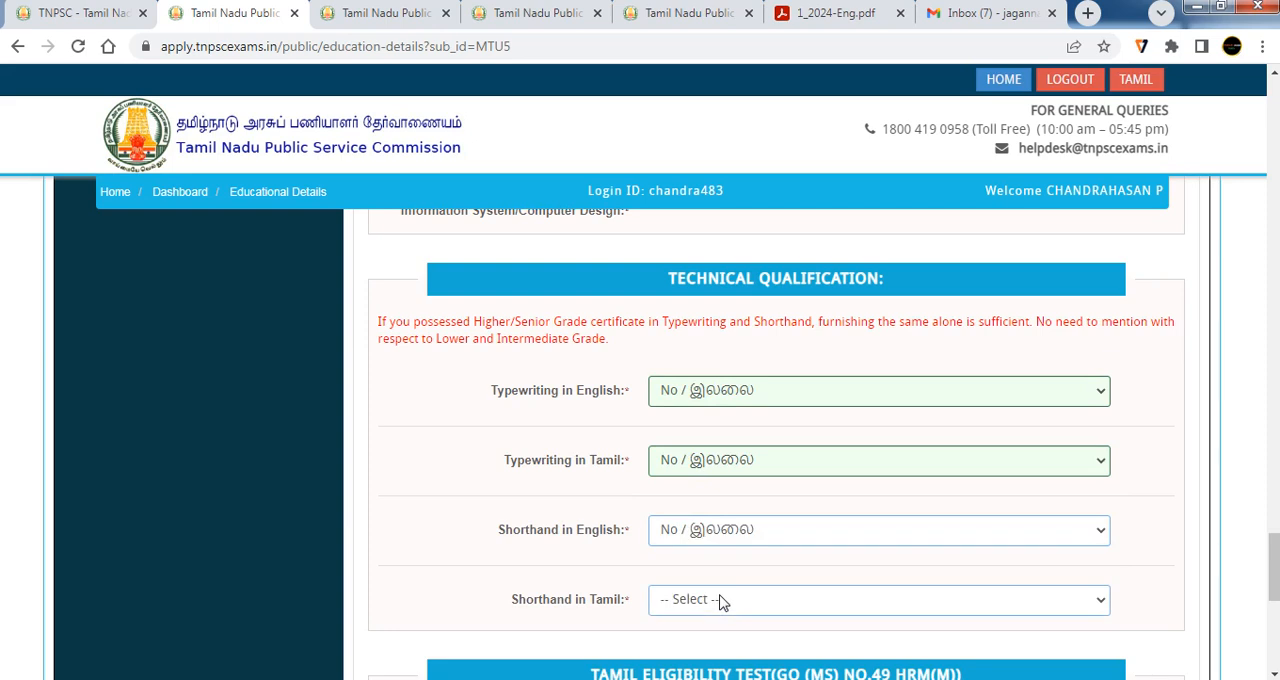
pyautogui.click(724, 600)
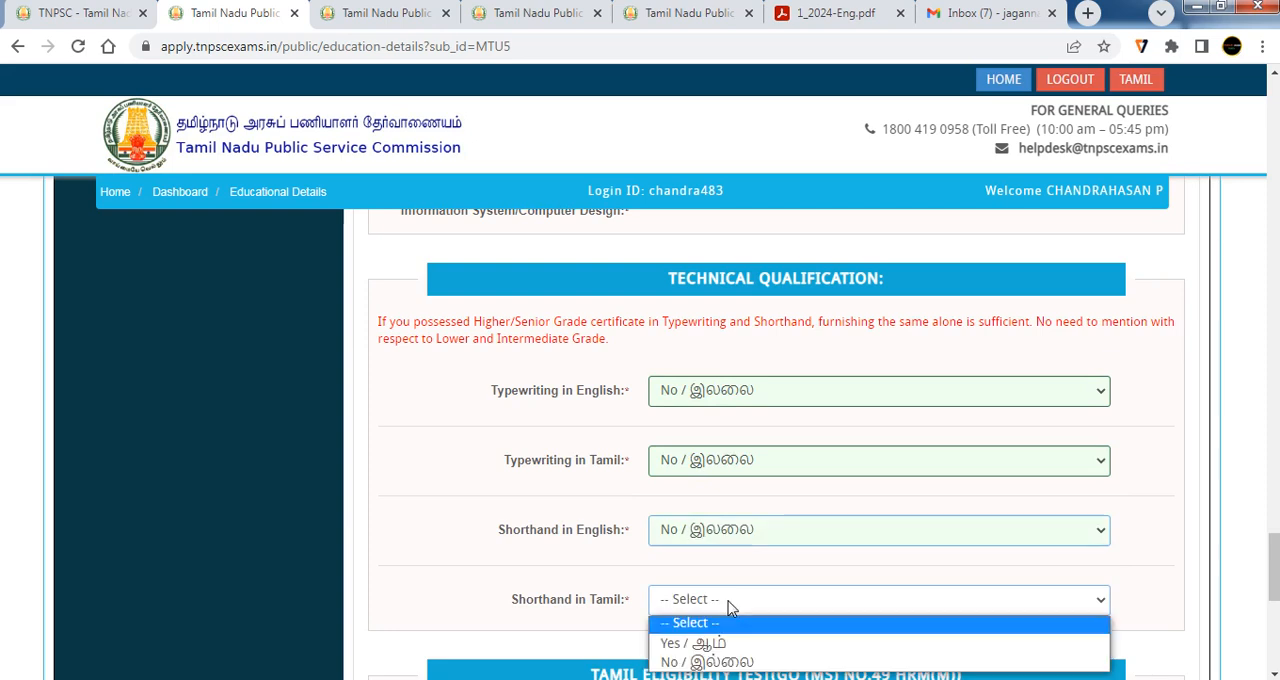
pyautogui.click(707, 663)
pyautogui.moveTo(660, 321); pyautogui.dragTo(820, 323)
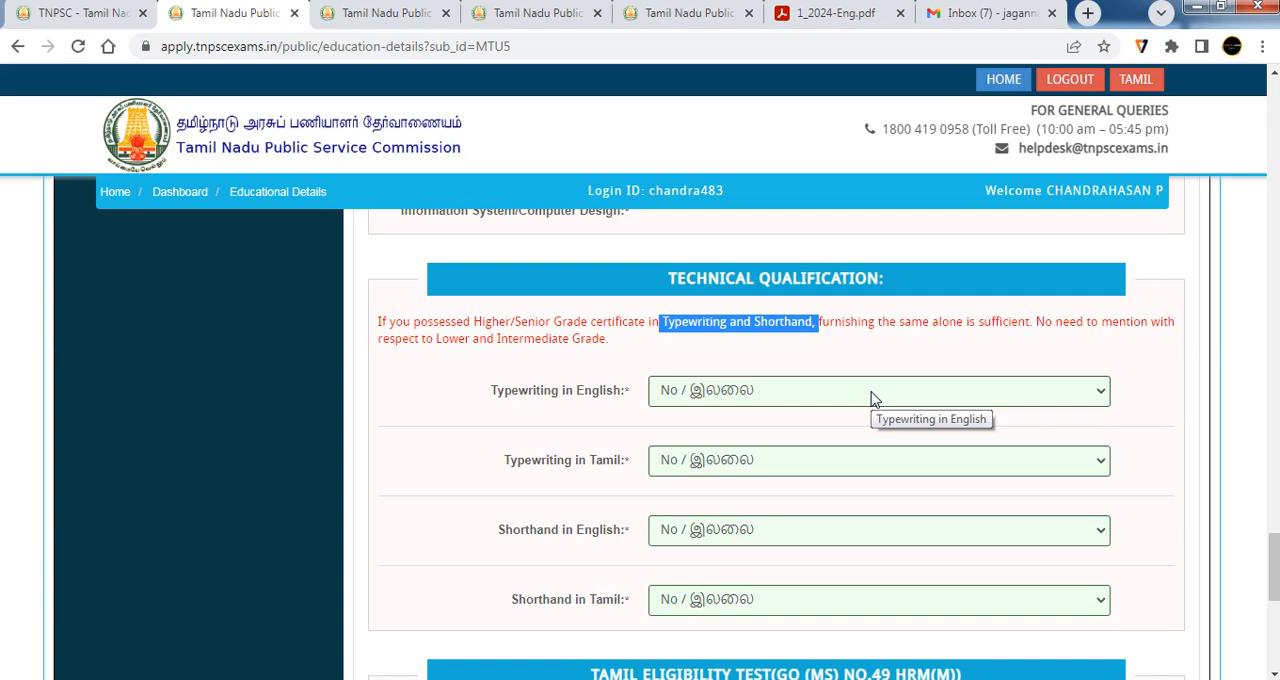
# Try Yes for claiming exemption from the Tamil Eligibility Test, return the answer to No and dismiss the messages
pyautogui.scroll(-1, 897, 457)
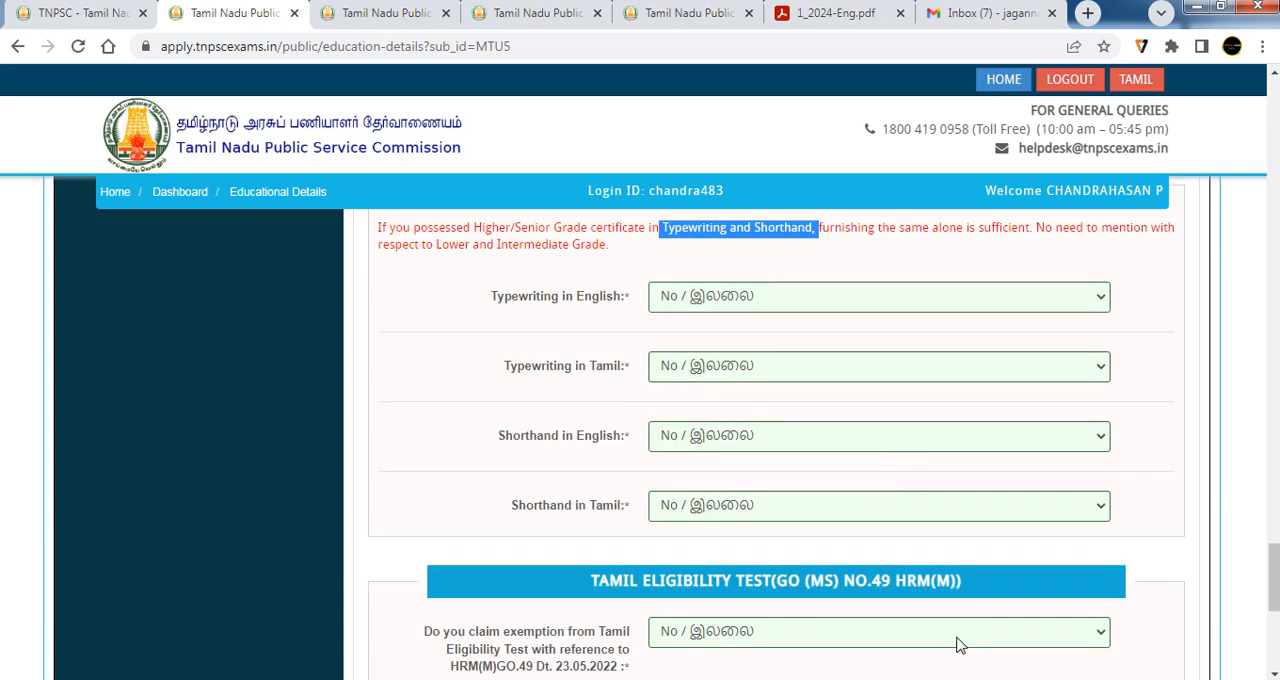
pyautogui.scroll(-2, 691, 480)
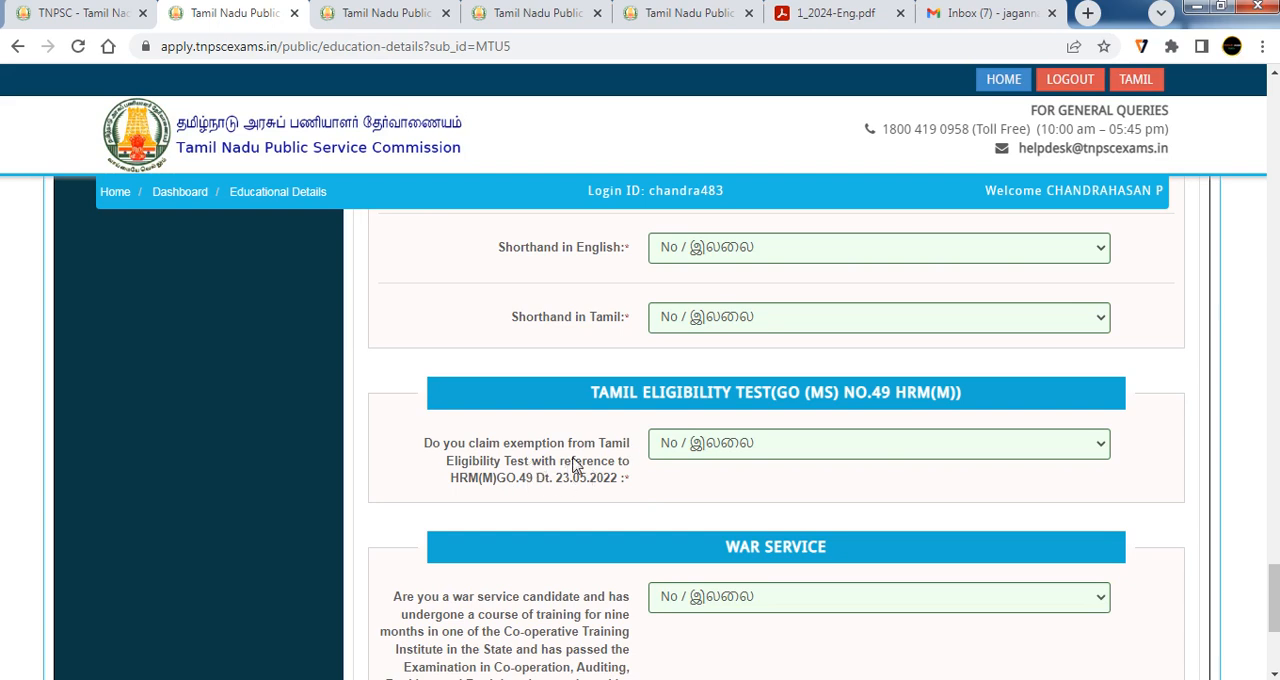
pyautogui.moveTo(565, 447); pyautogui.dragTo(478, 446)
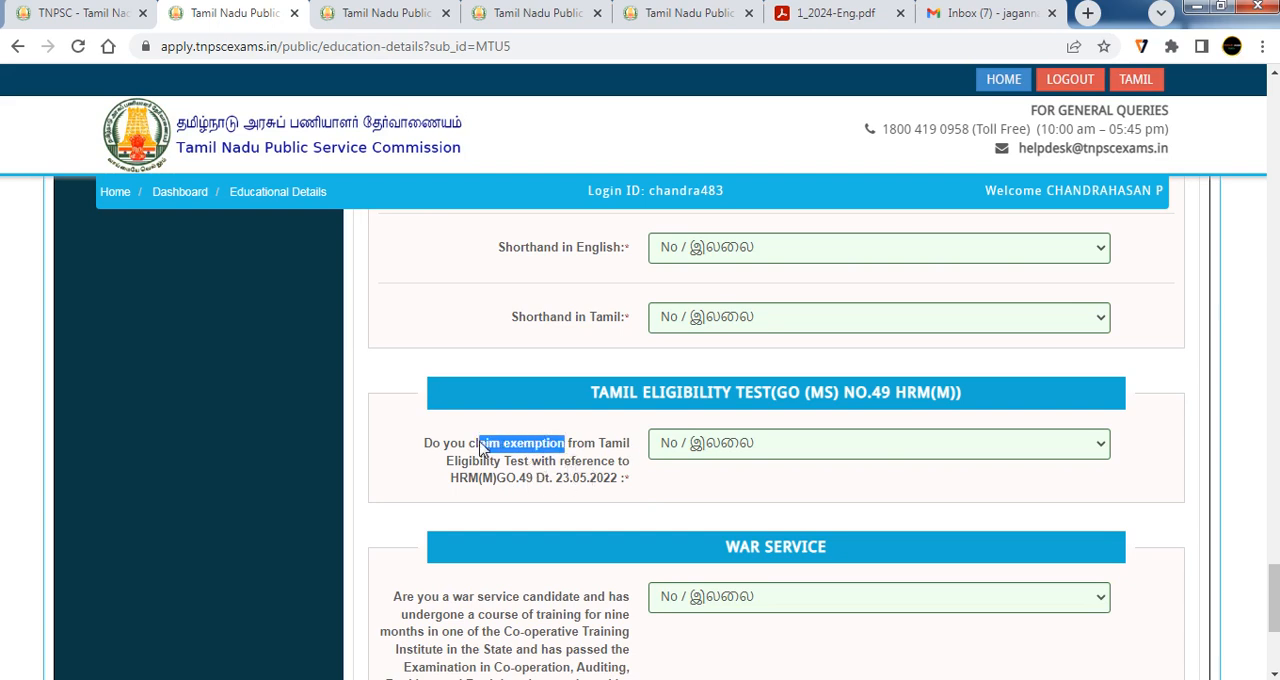
pyautogui.click(677, 447)
pyautogui.click(697, 488)
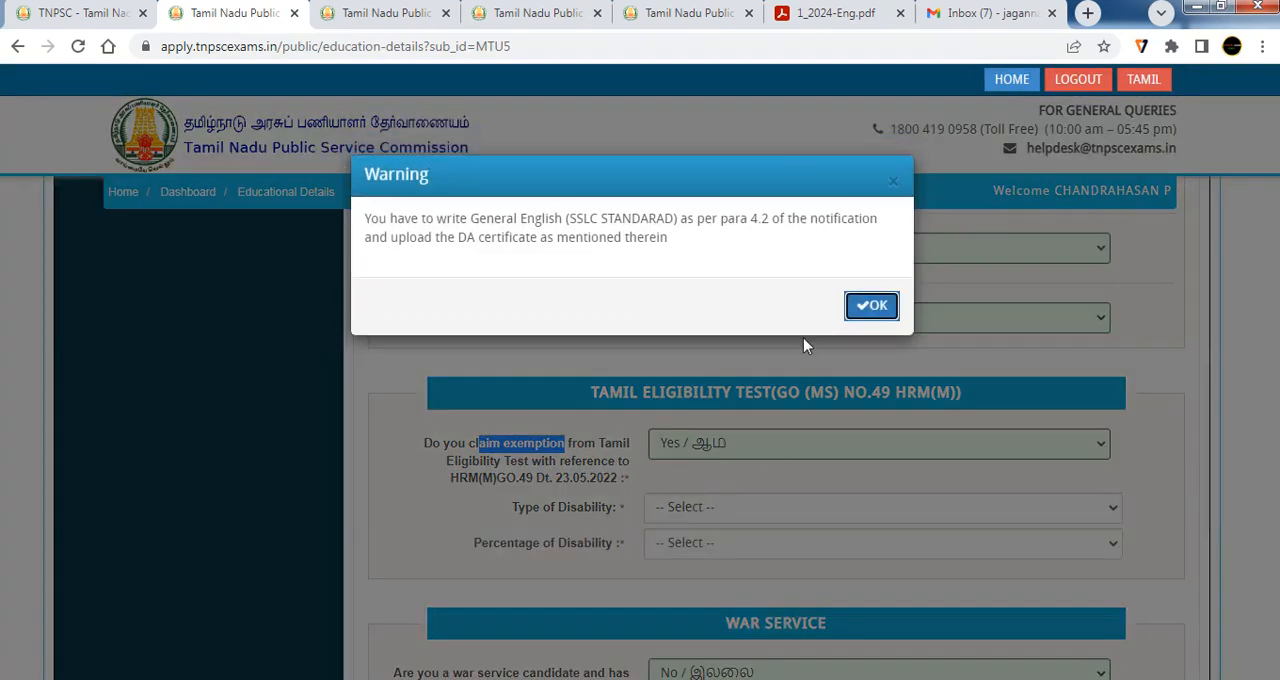
pyautogui.click(868, 302)
pyautogui.click(738, 443)
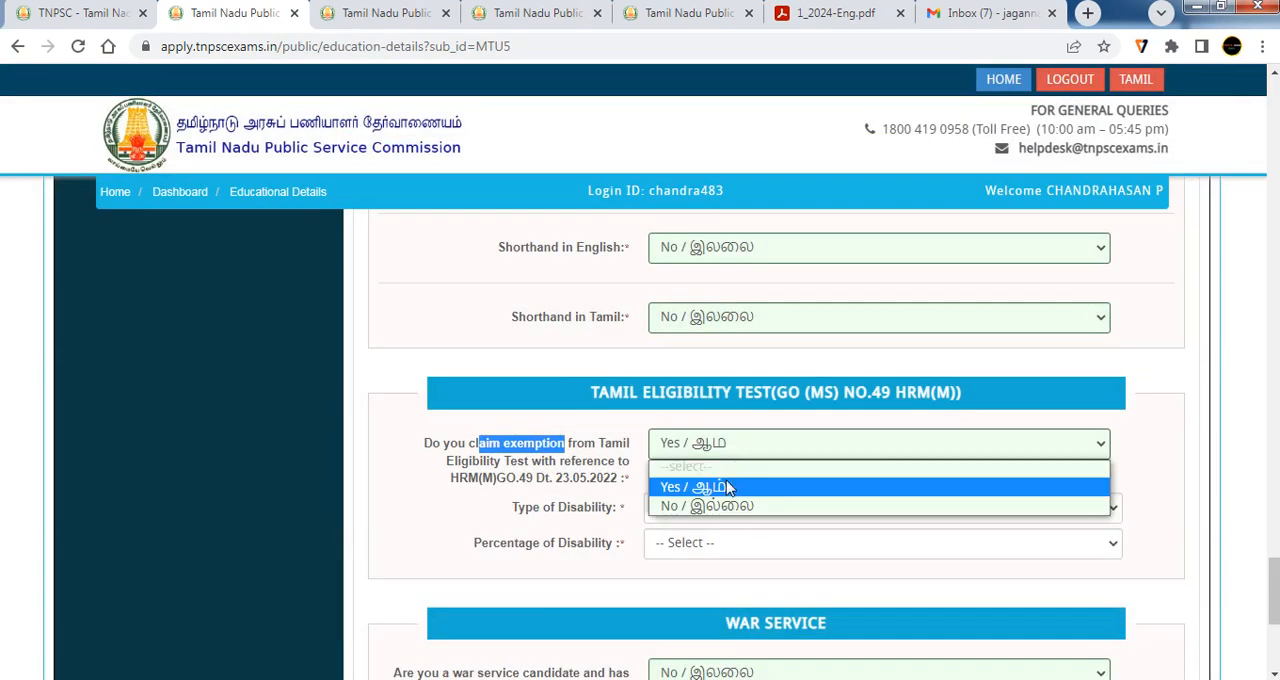
pyautogui.click(729, 487)
pyautogui.click(743, 455)
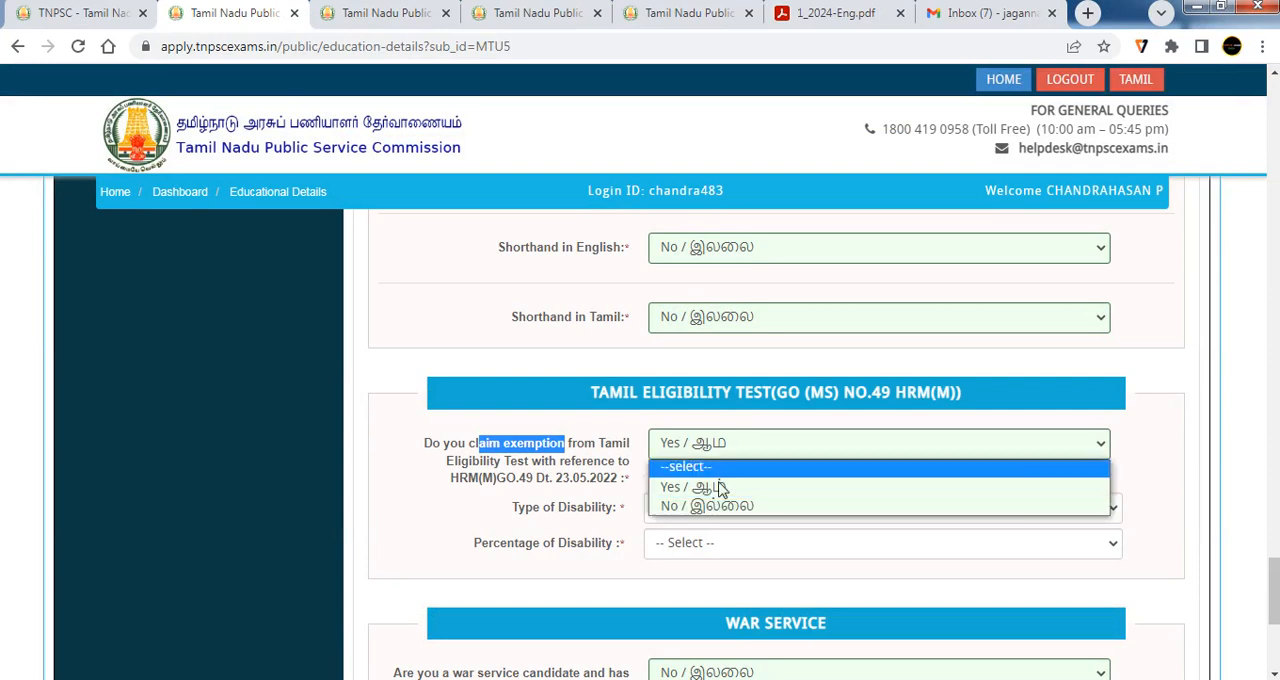
pyautogui.click(719, 506)
pyautogui.click(866, 292)
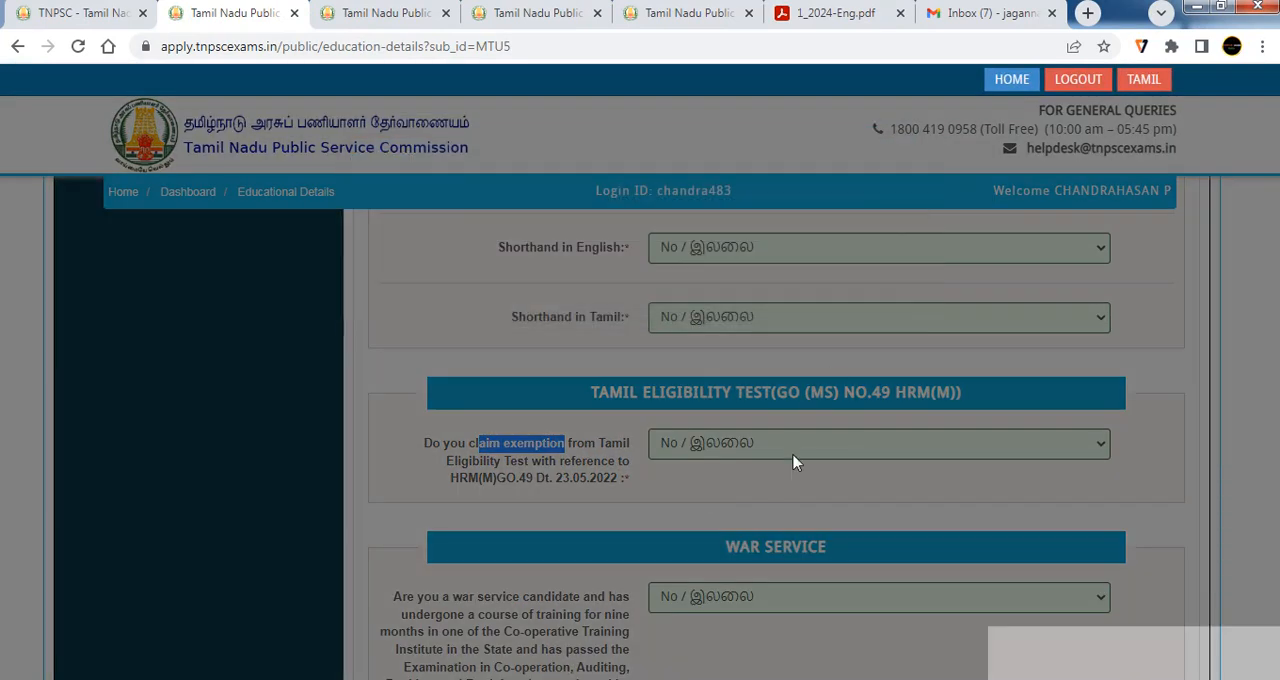
# Continue to the Medium of Instruction details and answer Yes (ஆம்) to claiming the PSTM reservation
pyautogui.scroll(-1, 794, 457)
pyautogui.scroll(-2, 855, 432)
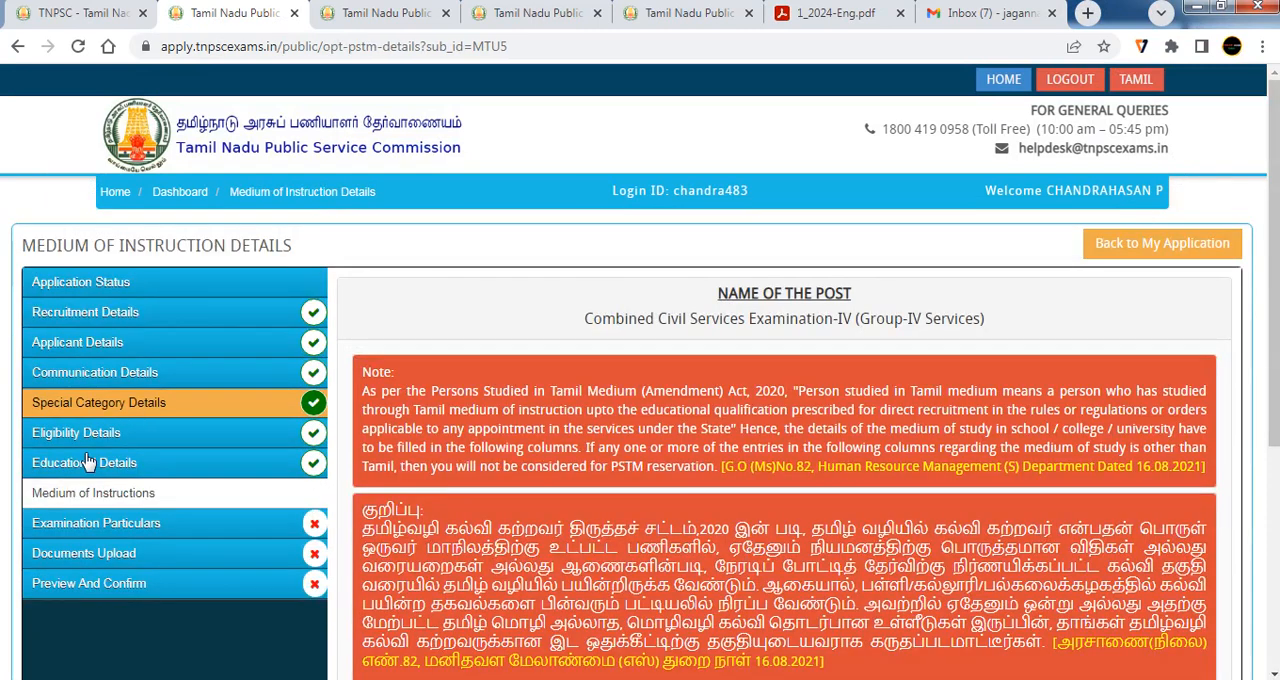
pyautogui.scroll(-1, 697, 513)
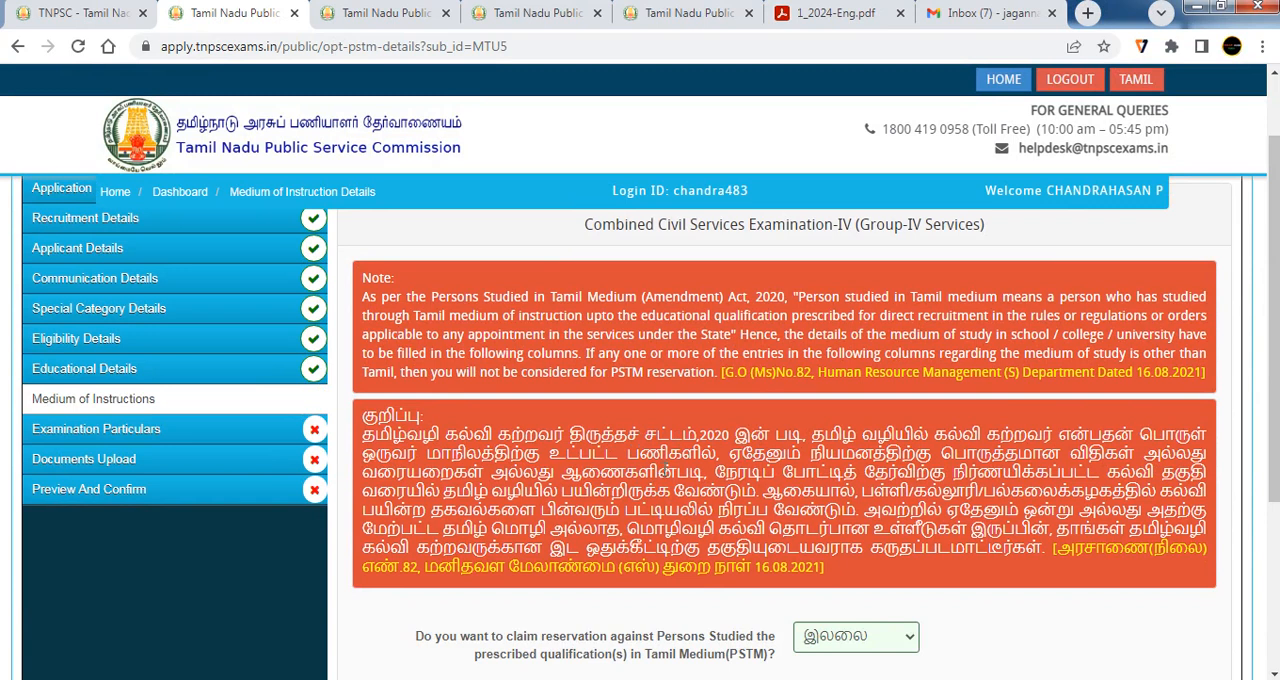
pyautogui.scroll(-2, 858, 460)
pyautogui.click(856, 448)
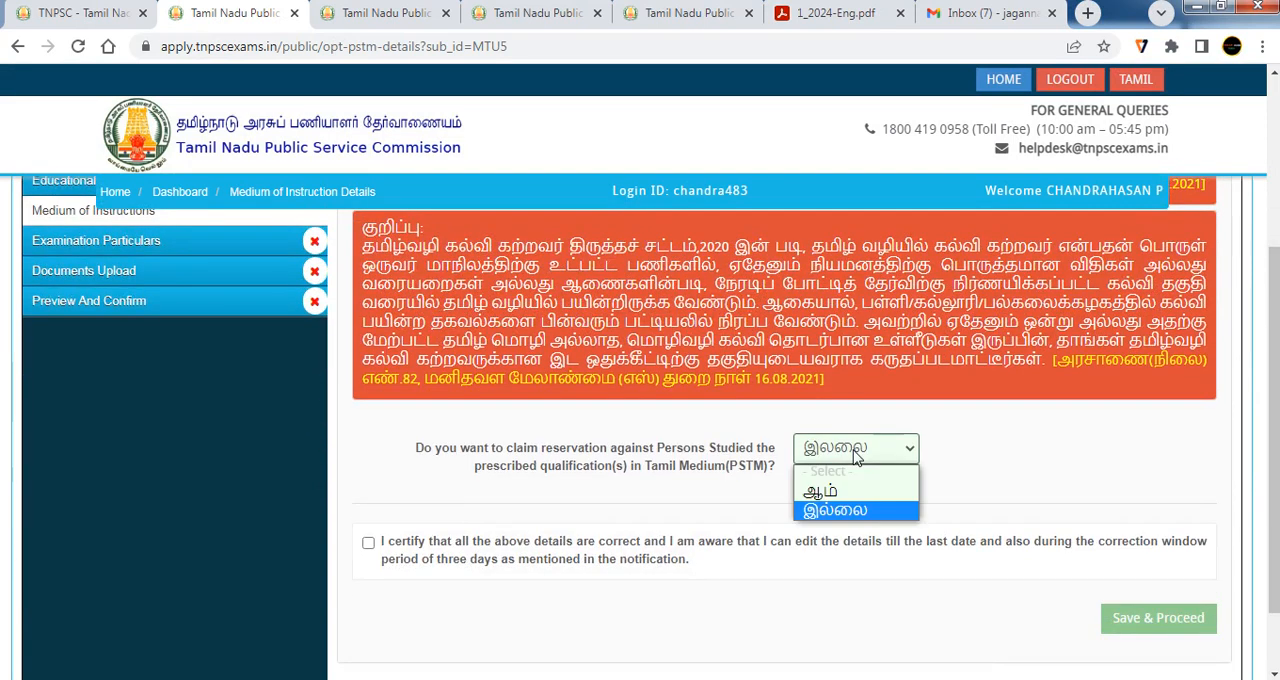
pyautogui.click(833, 493)
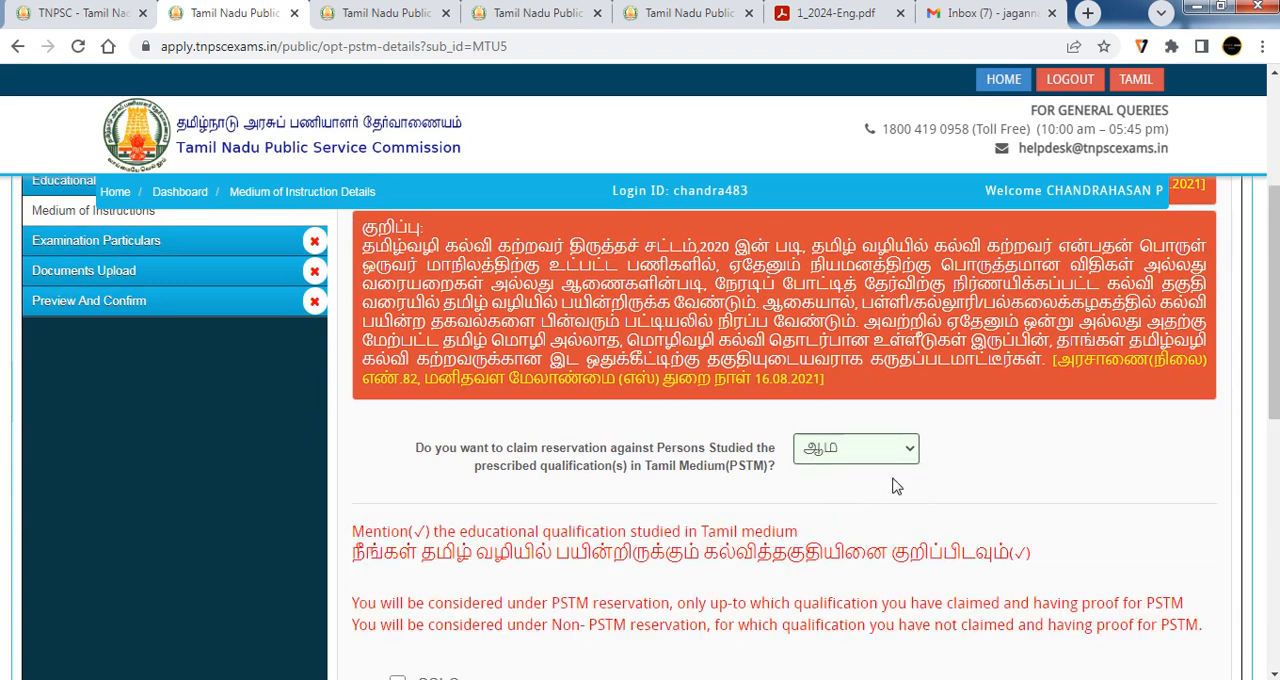
# Change the answer on claiming PSTM reservation to No (இல்லை) and accept the message
pyautogui.scroll(2, 796, 482)
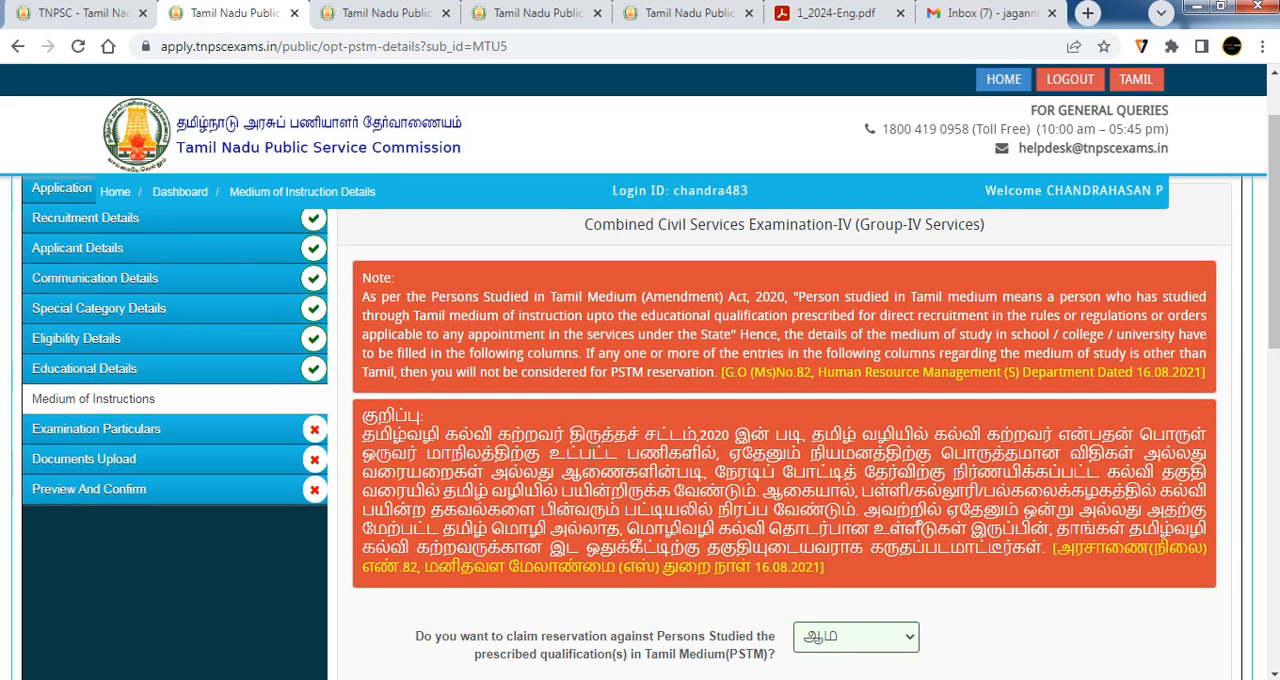
pyautogui.scroll(-2, 884, 486)
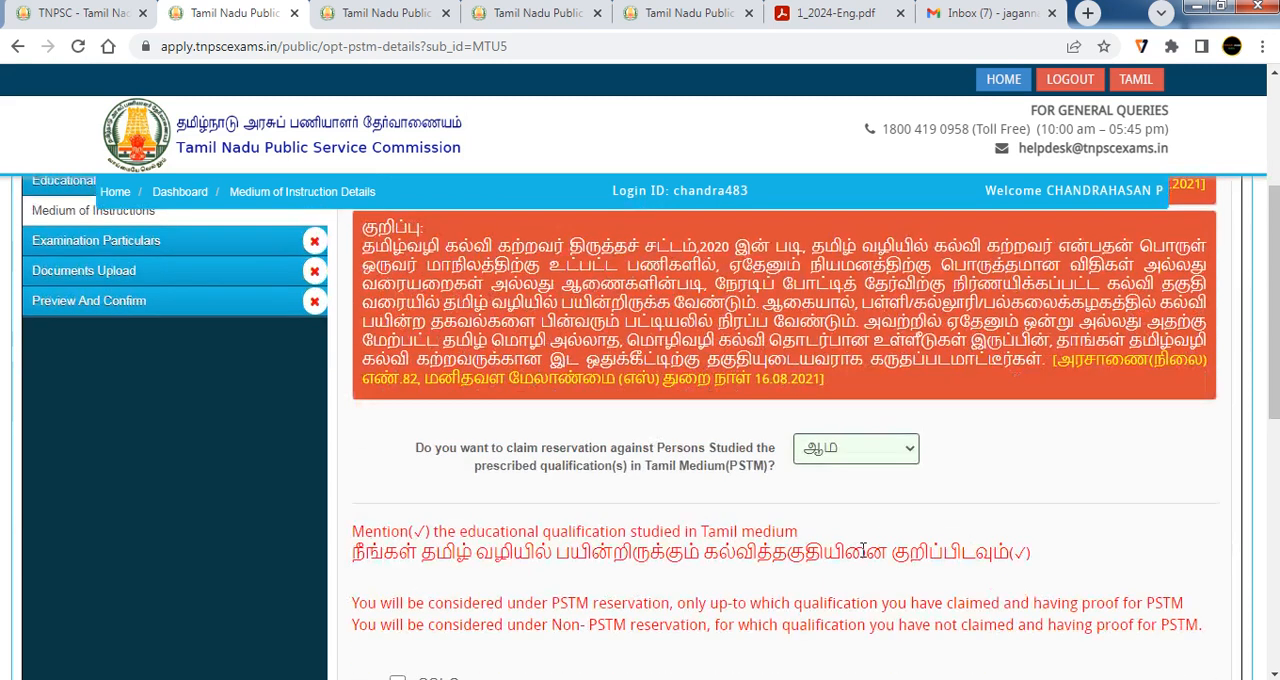
pyautogui.click(868, 455)
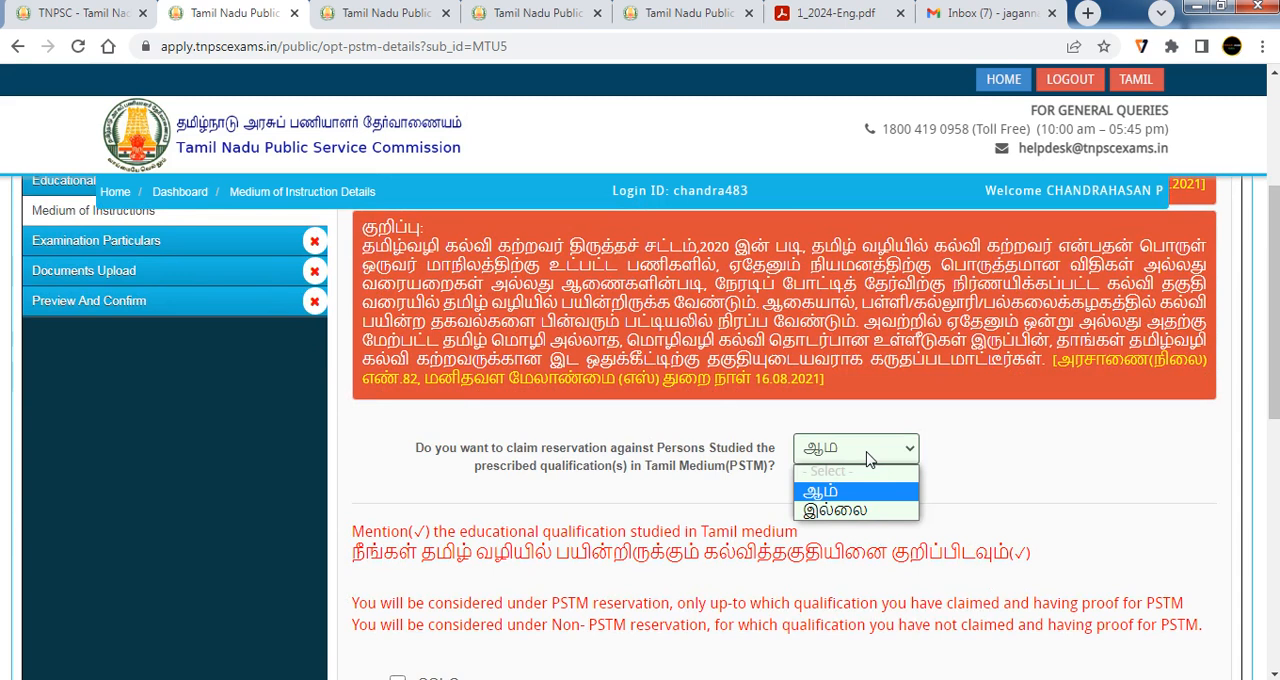
pyautogui.click(855, 511)
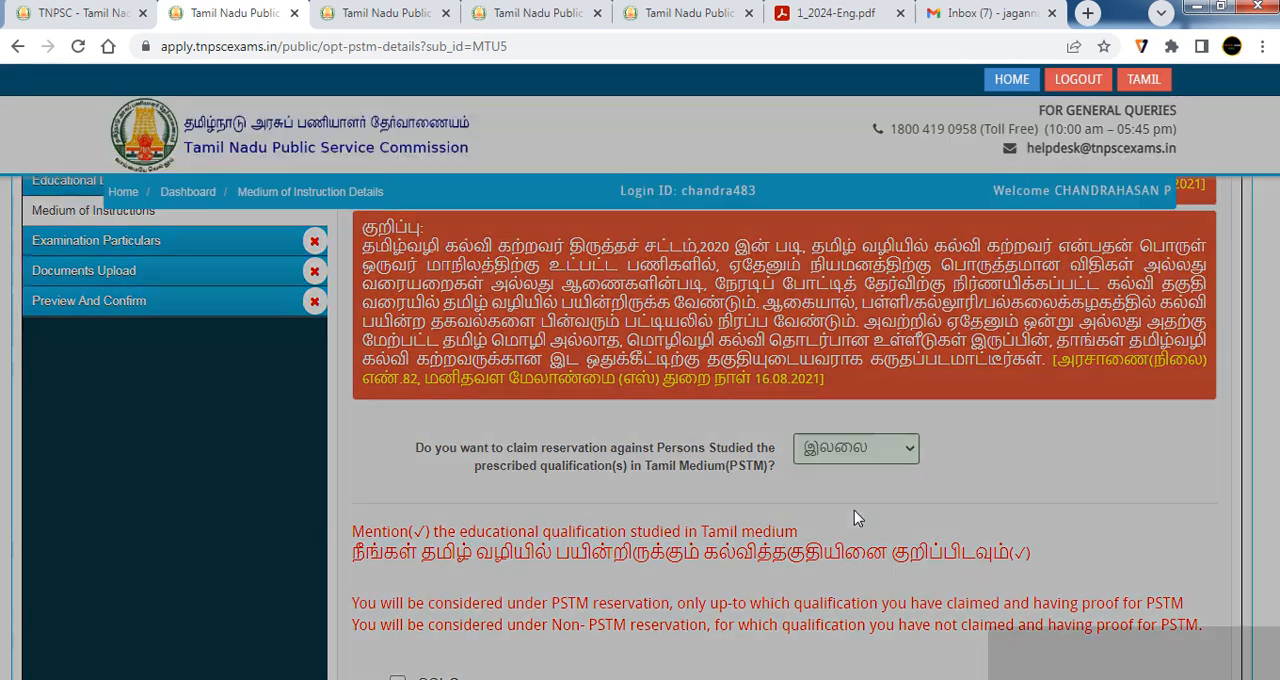
pyautogui.click(876, 303)
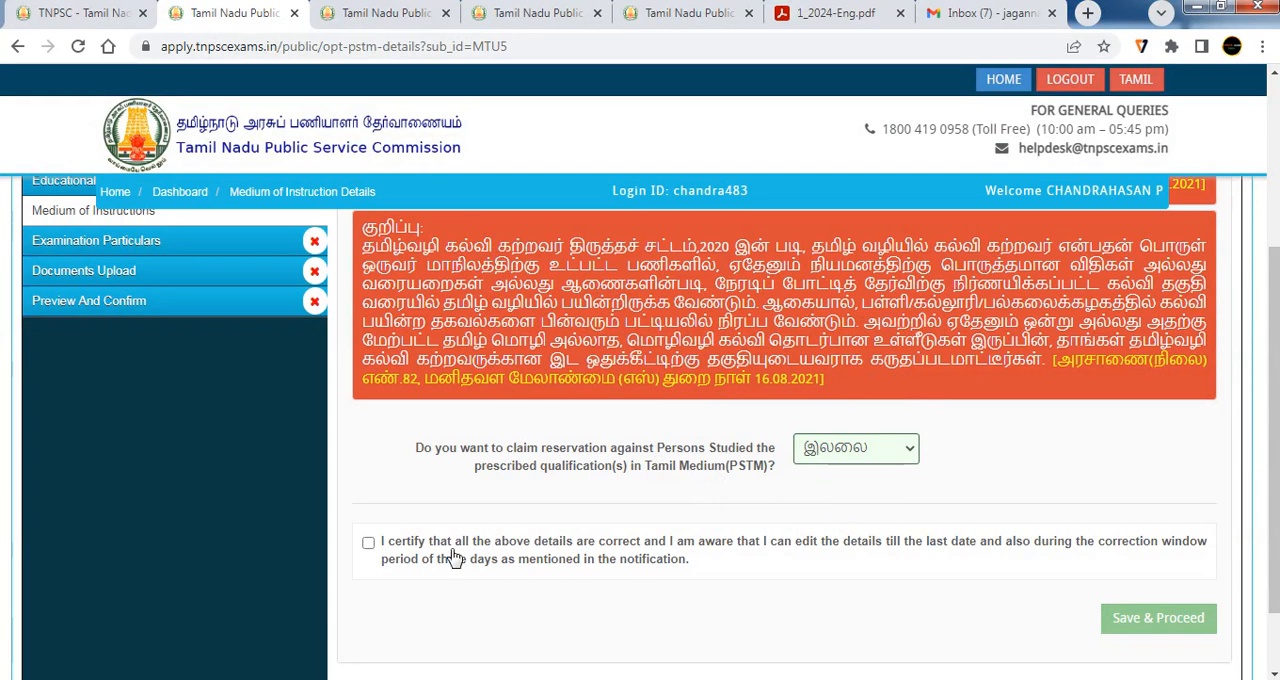
# Certify that the medium of instruction details are correct, then save them and proceed to the examination particulars
pyautogui.click(368, 545)
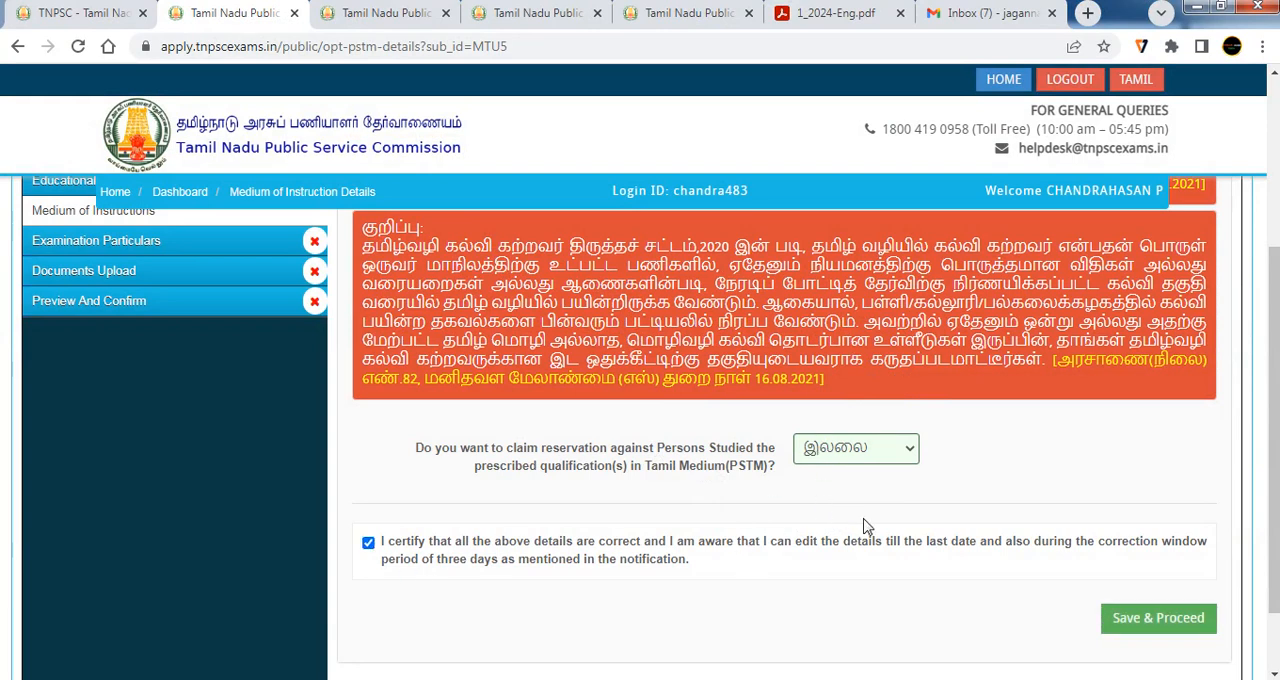
pyautogui.scroll(-1, 960, 530)
pyautogui.click(1153, 533)
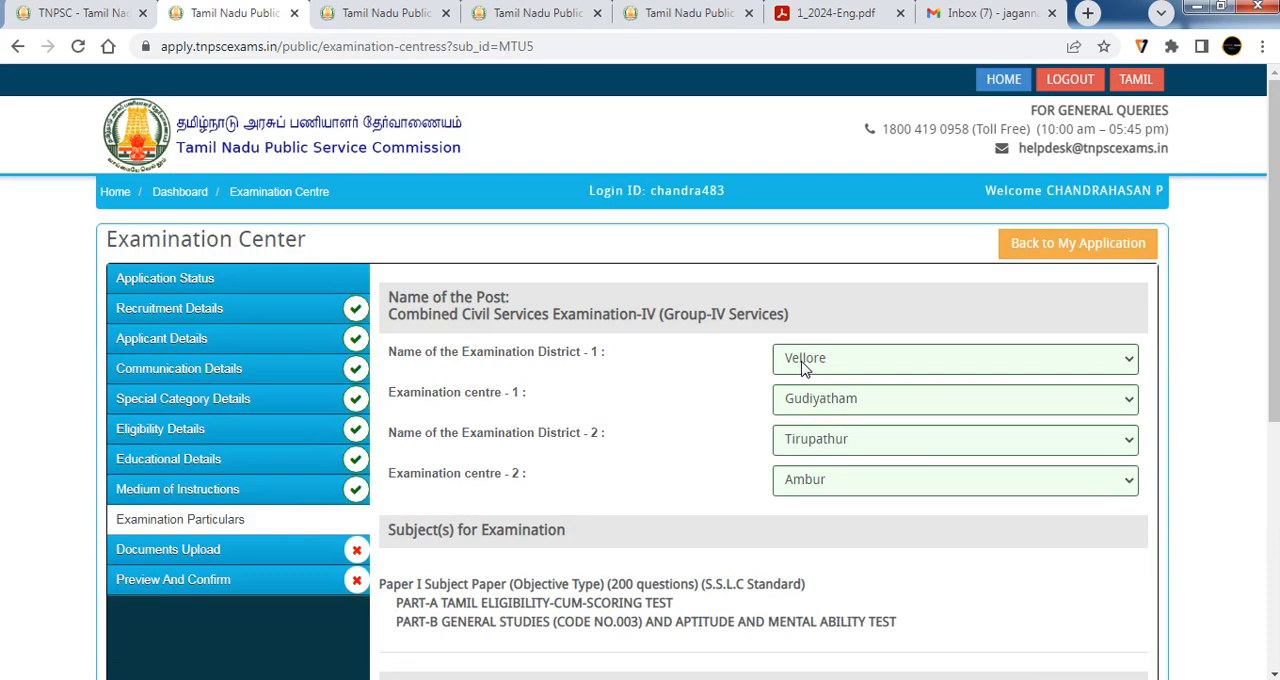
# Set examination centre 1 to K V Kuppam and centre 2 to Gudiyatham, keeping Tirupathur as the second examination district
pyautogui.click(829, 405)
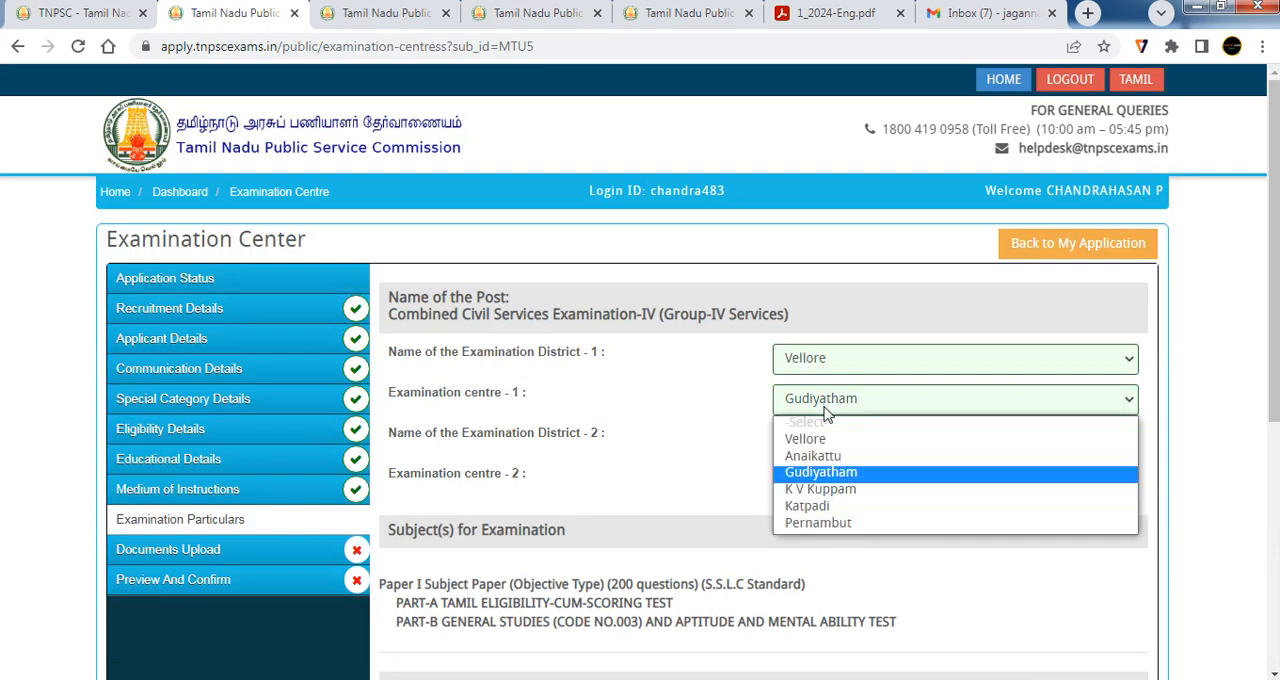
pyautogui.click(827, 490)
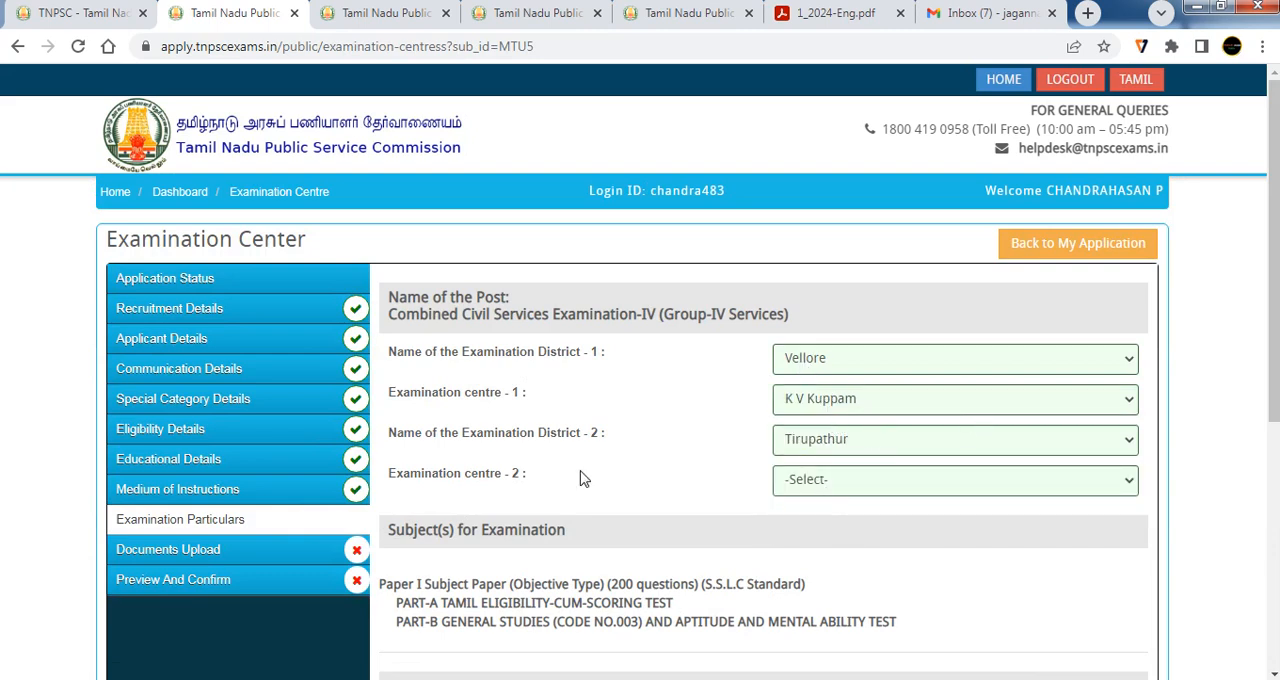
pyautogui.click(806, 445)
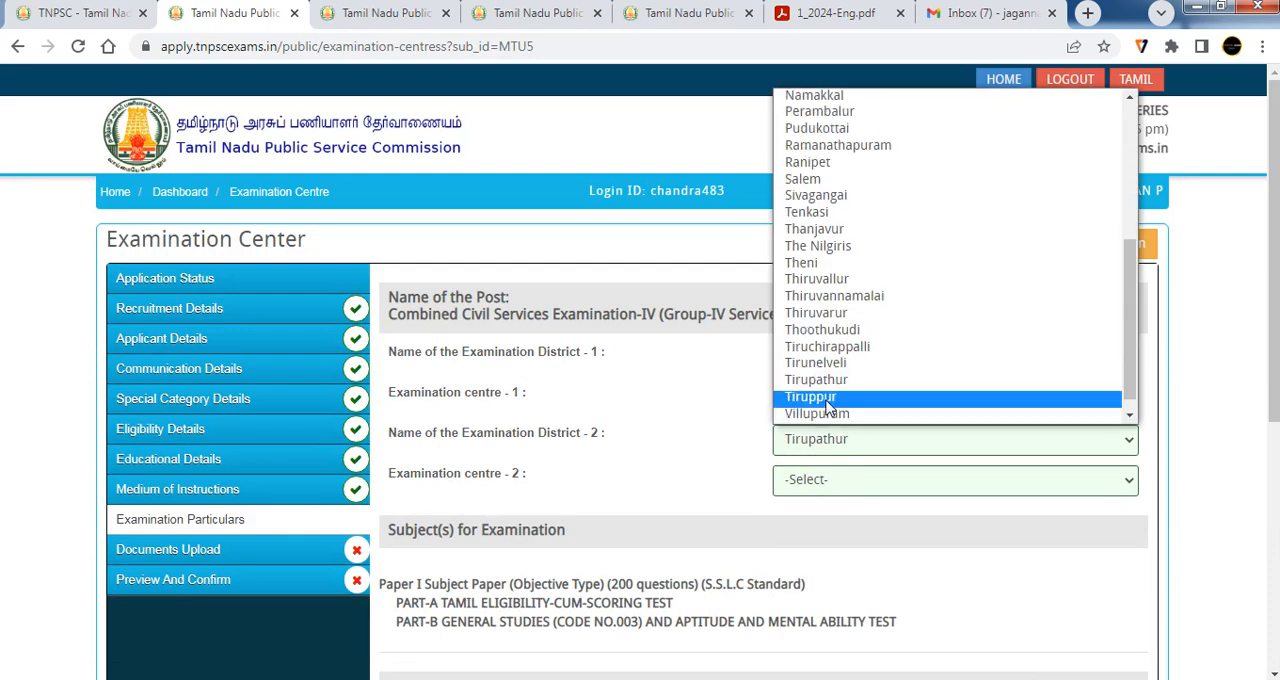
pyautogui.click(828, 390)
pyautogui.click(838, 480)
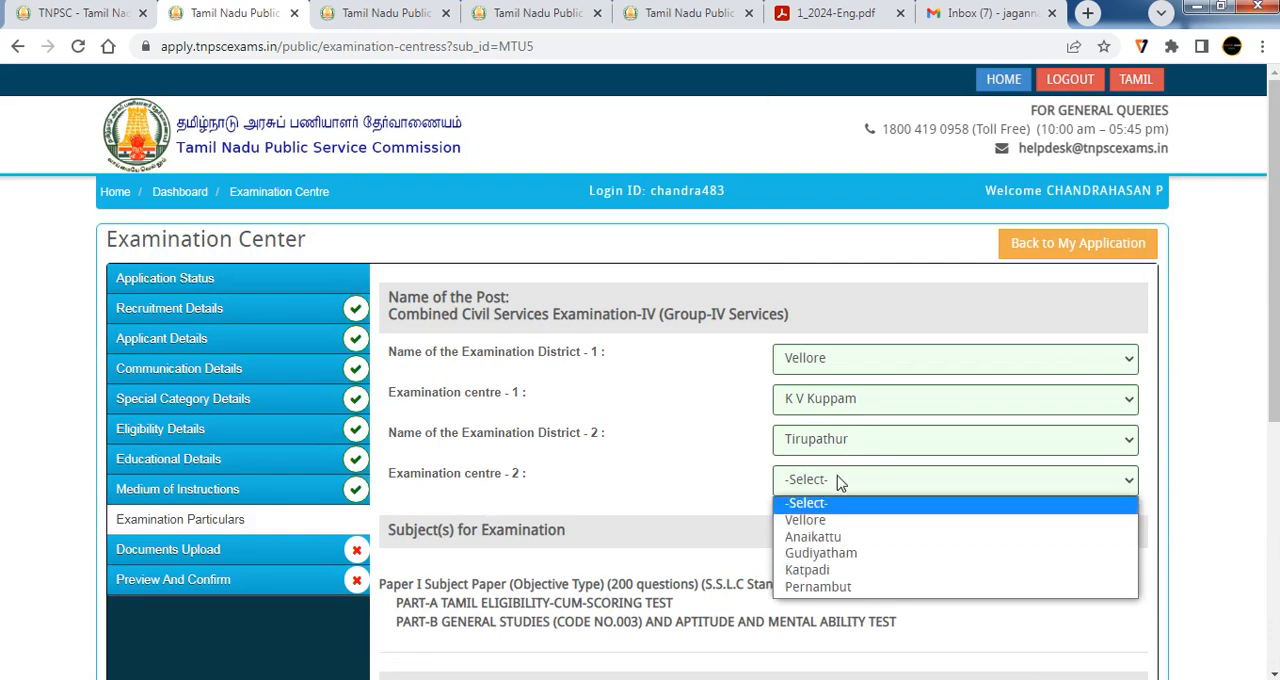
pyautogui.click(834, 556)
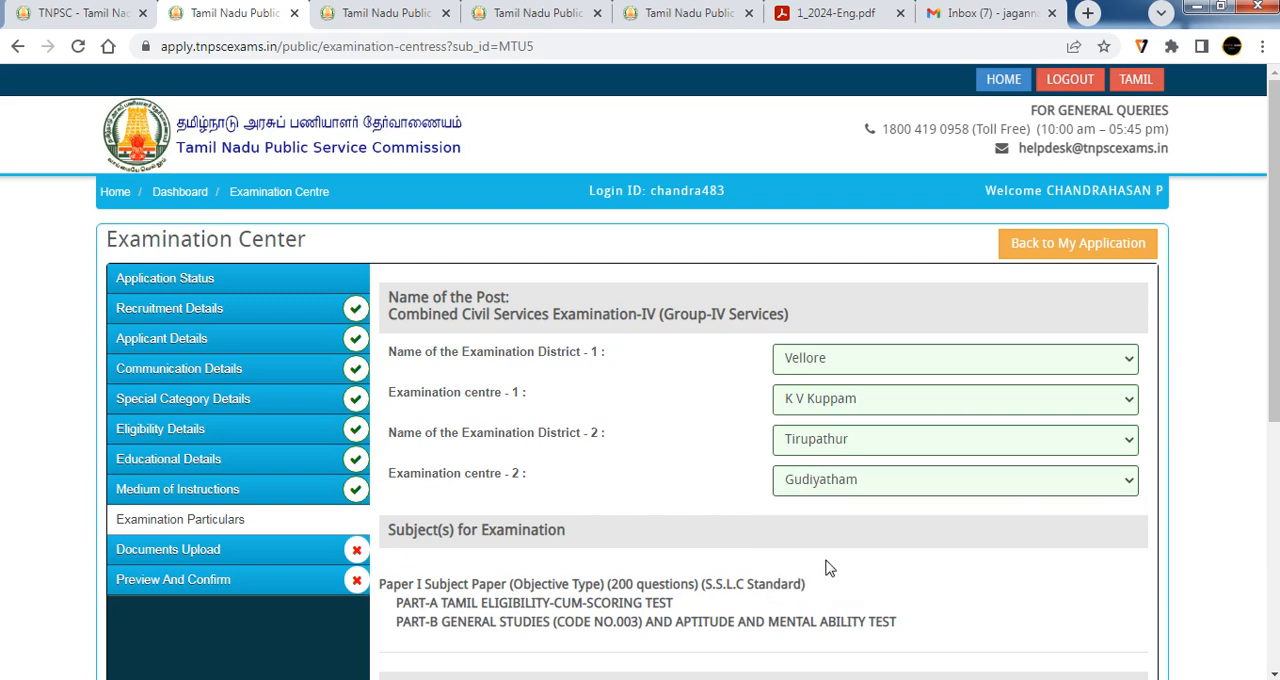
# Review the examination subjects and fee status, highlighting the payment category line about the application fee
pyautogui.scroll(-3, 860, 610)
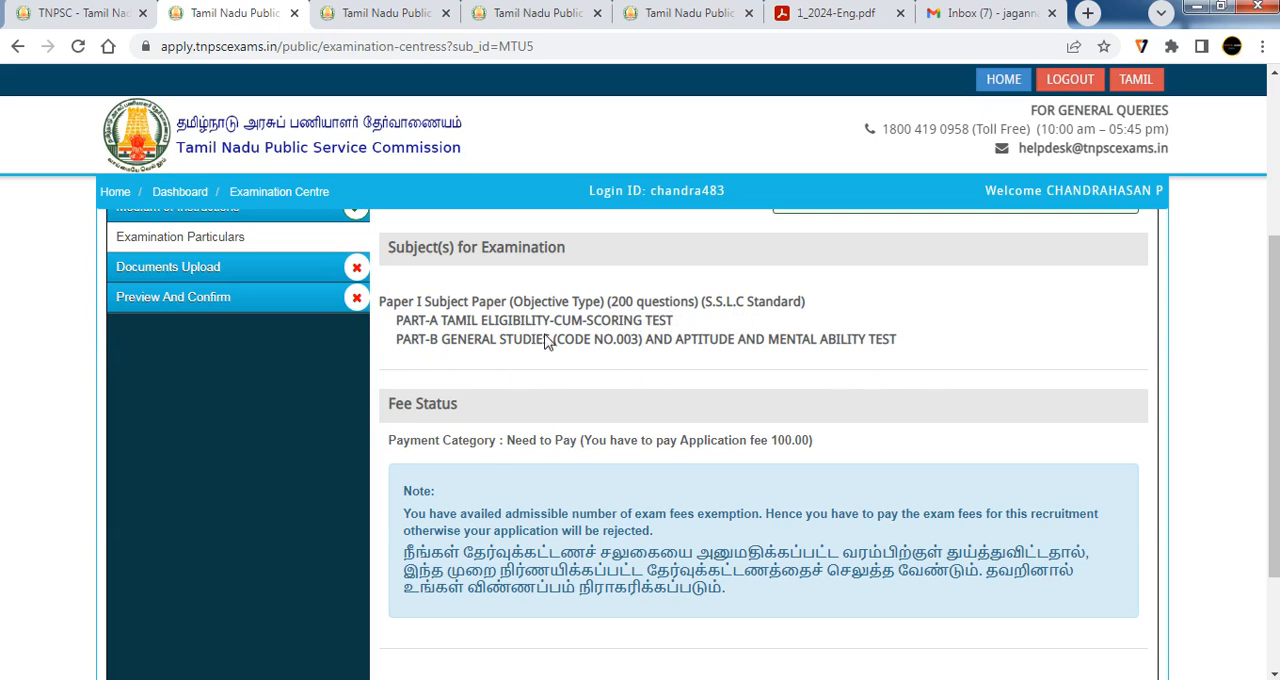
pyautogui.scroll(-2, 548, 345)
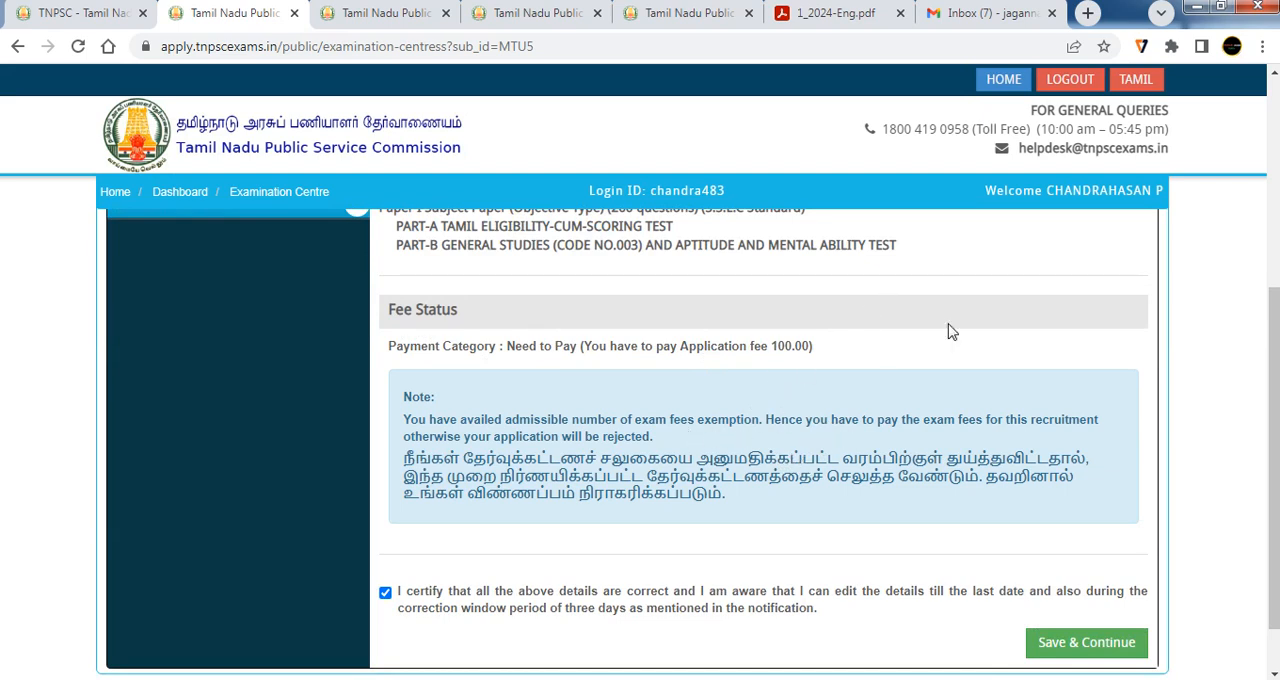
pyautogui.moveTo(828, 342)
pyautogui.mouseDown()
pyautogui.moveTo(757, 343)
pyautogui.moveTo(838, 355)
pyautogui.mouseUp()
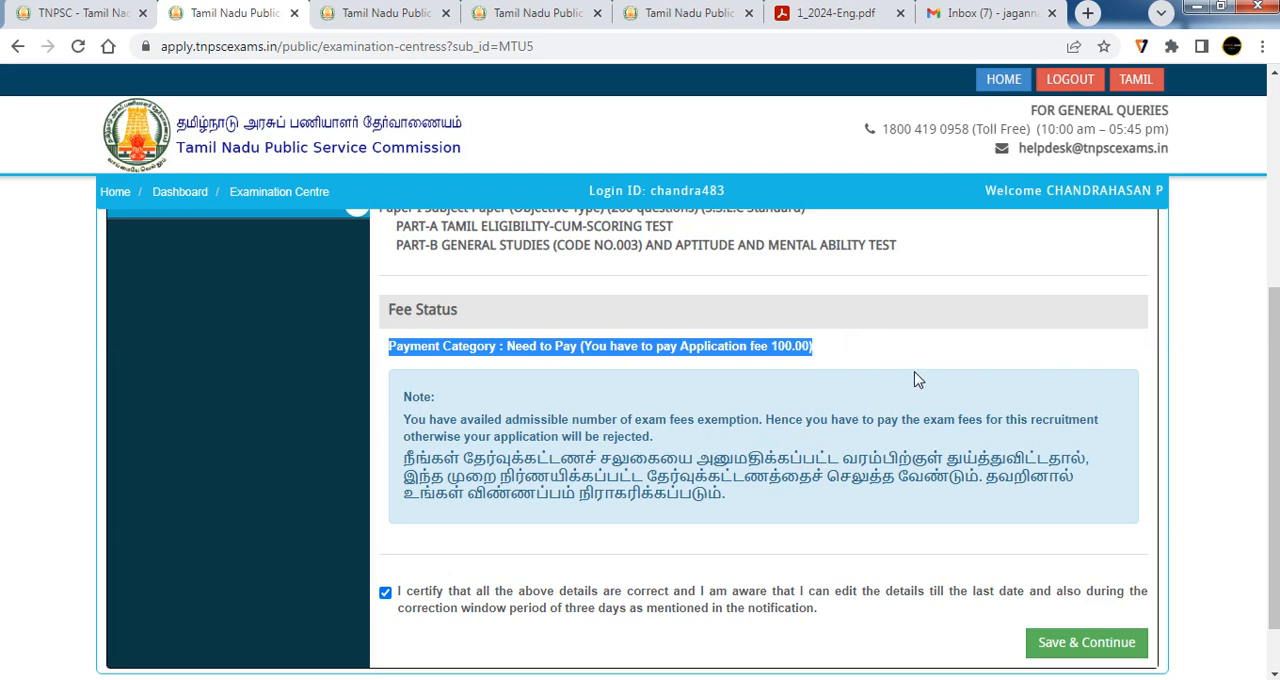
pyautogui.click(852, 379)
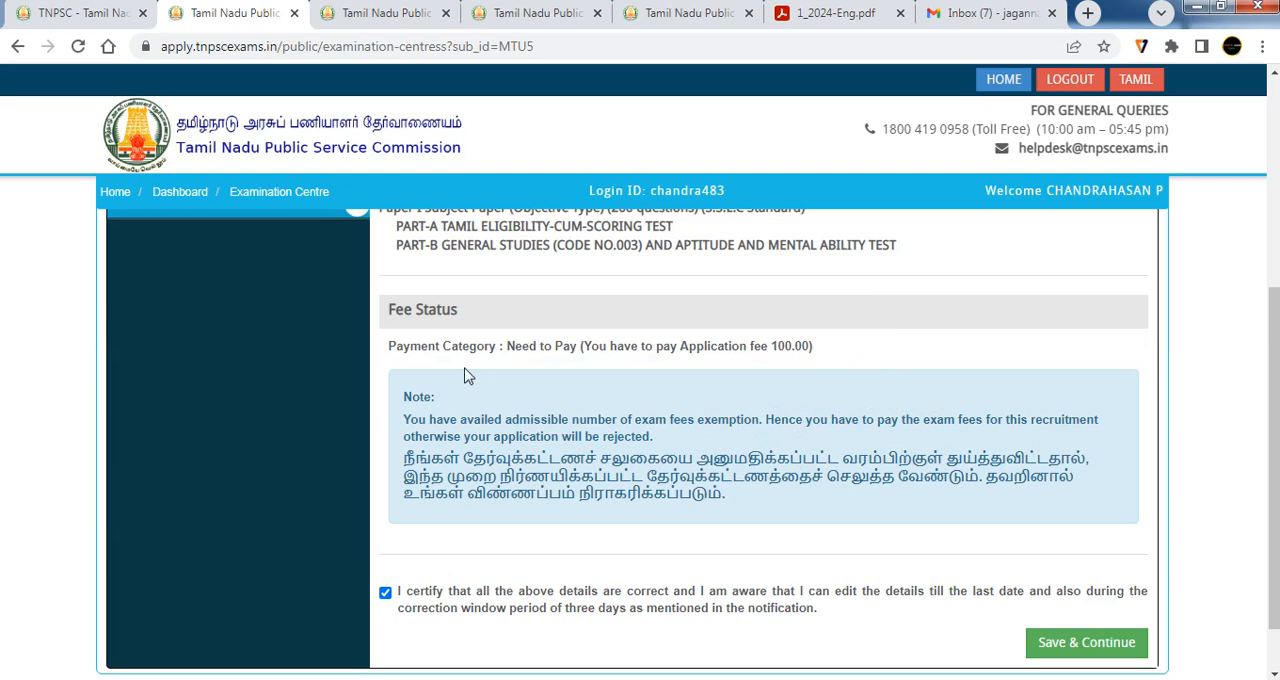
pyautogui.moveTo(385, 348); pyautogui.dragTo(621, 357)
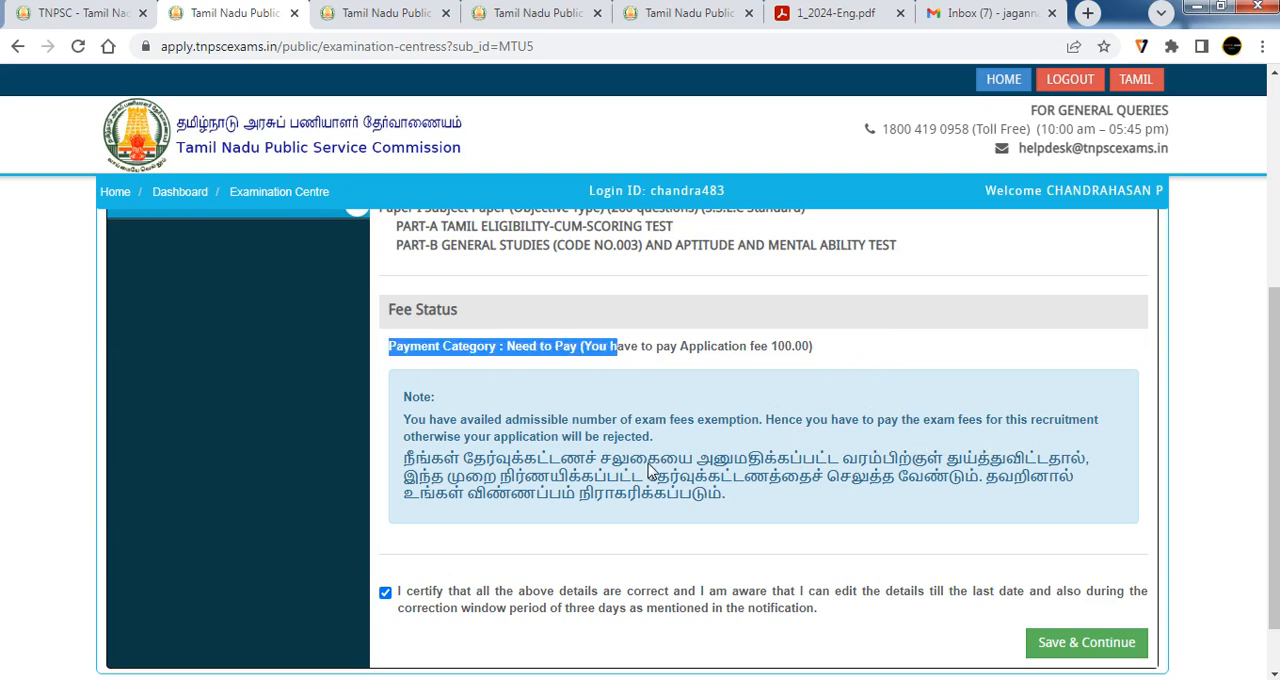
pyautogui.click(822, 372)
pyautogui.moveTo(818, 352); pyautogui.dragTo(483, 375)
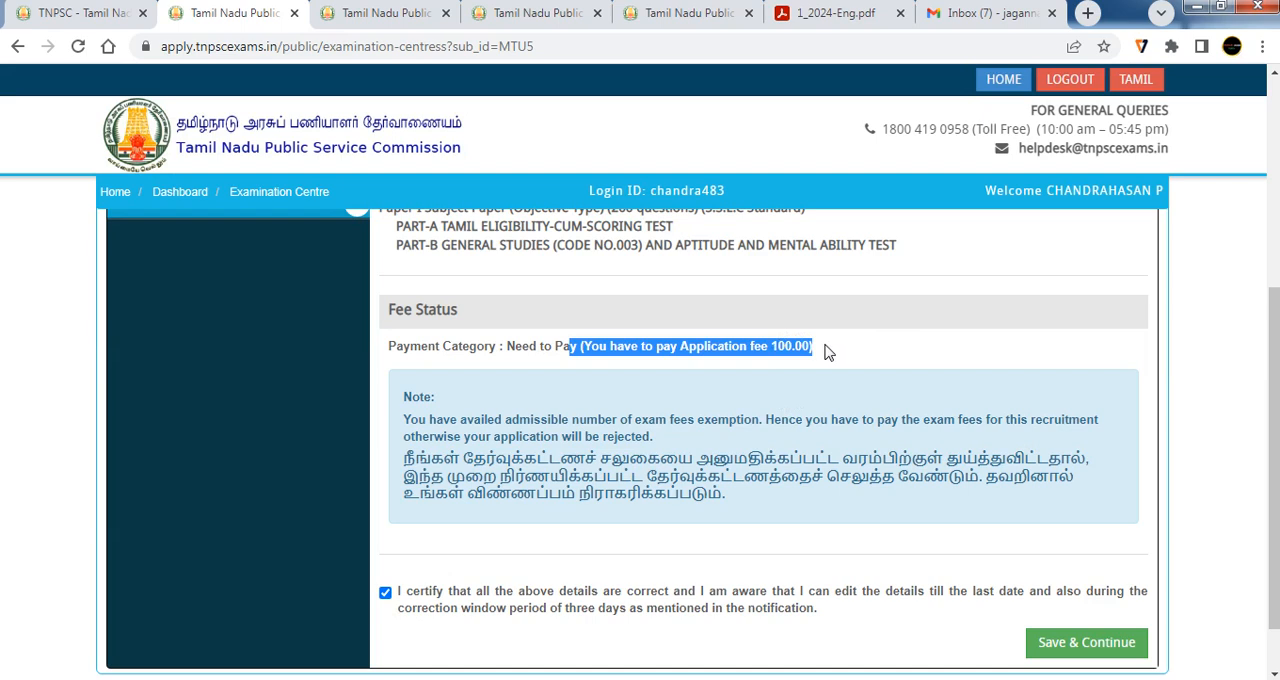
pyautogui.click(1028, 668)
# Save the certified examination particulars and continue with the application
pyautogui.scroll(2, 990, 640)
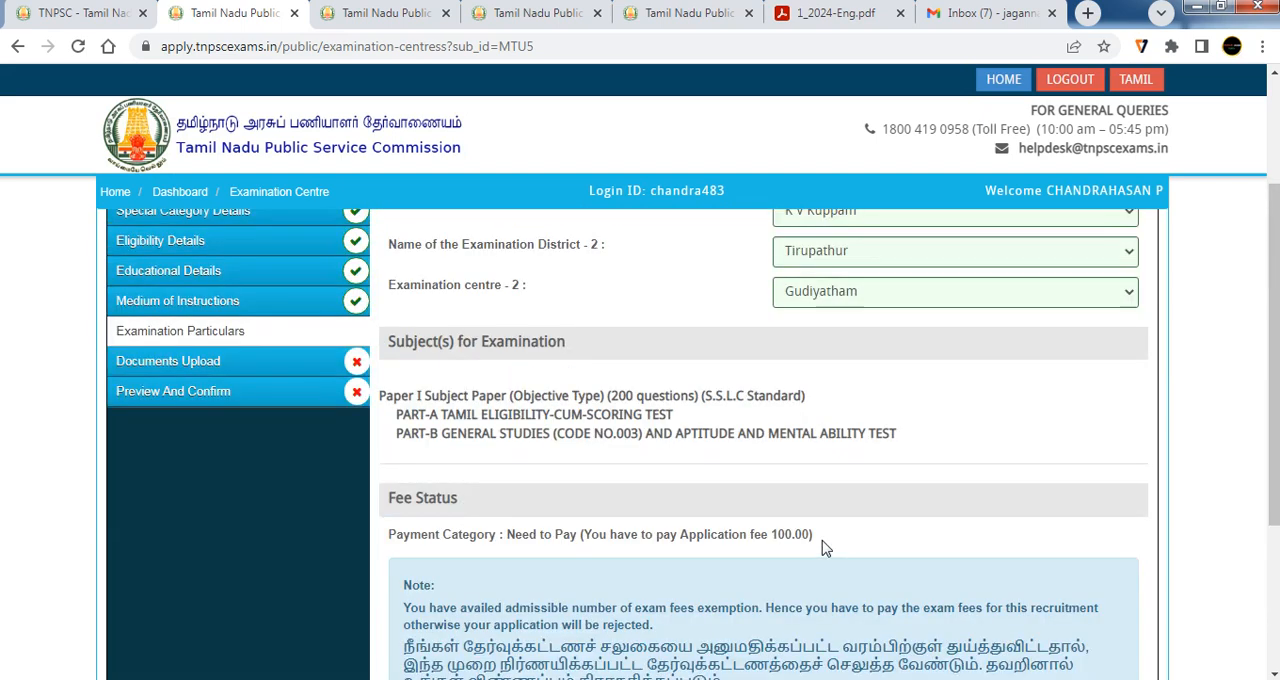
pyautogui.scroll(-2, 824, 548)
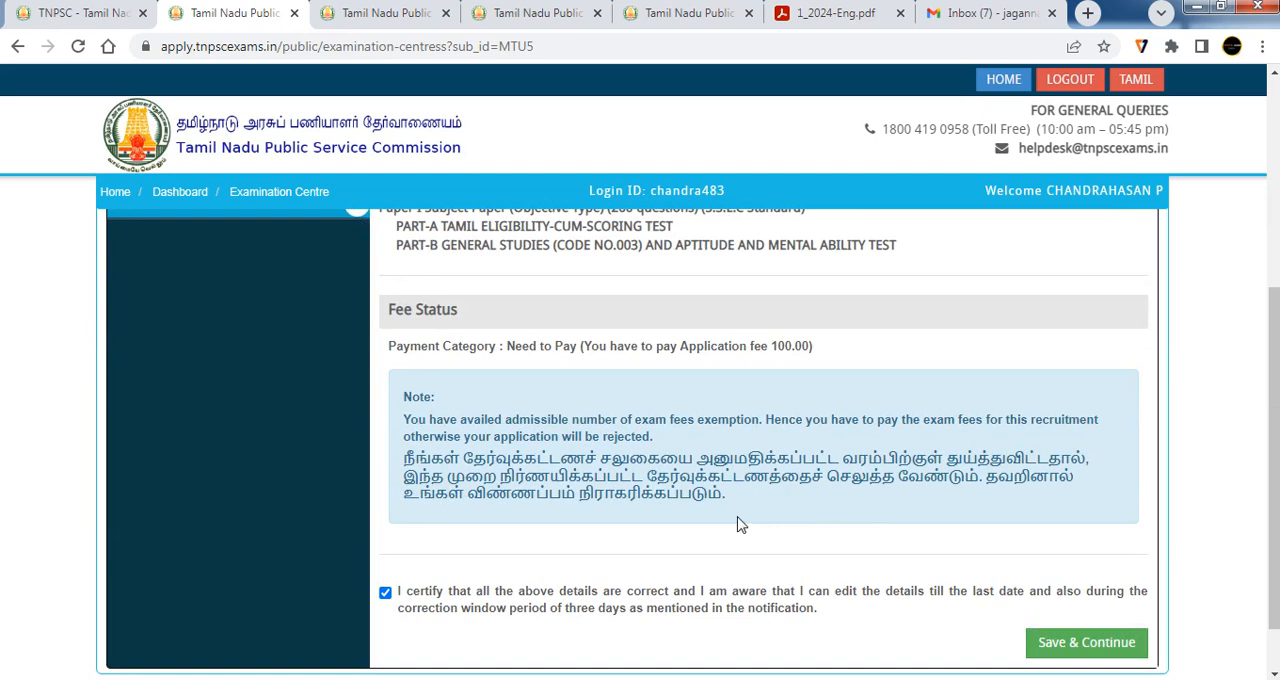
pyautogui.scroll(-1, 395, 592)
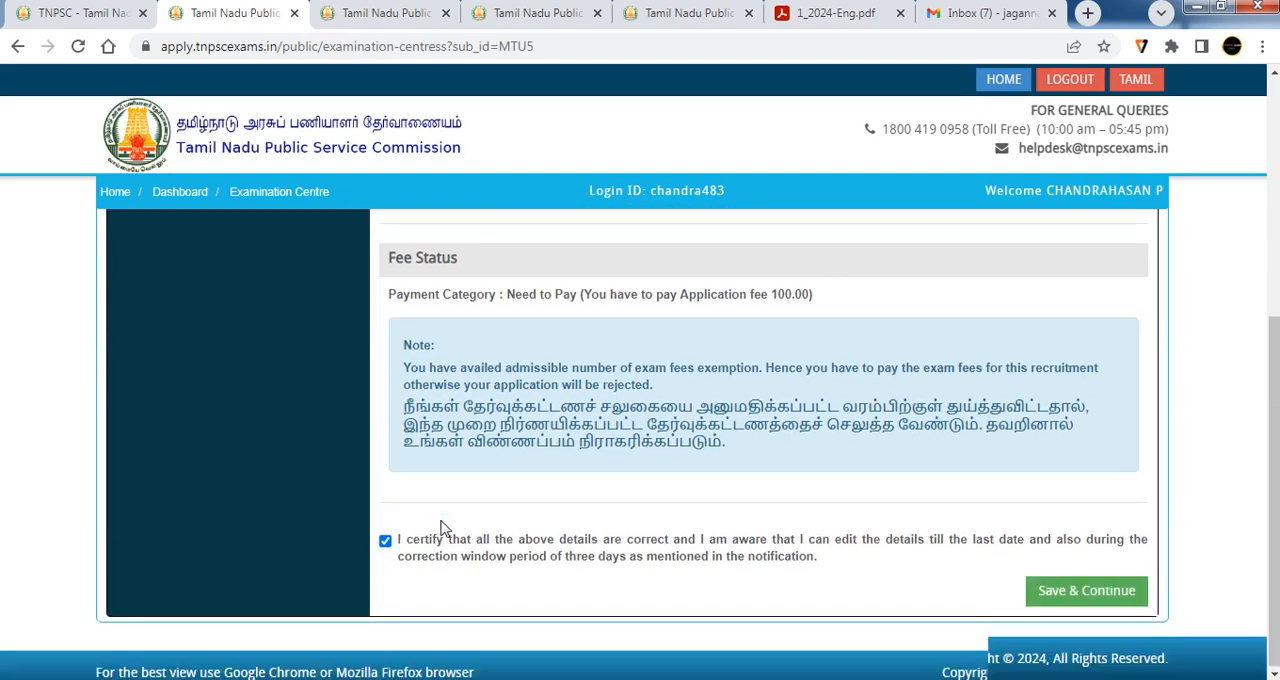
pyautogui.click(1096, 586)
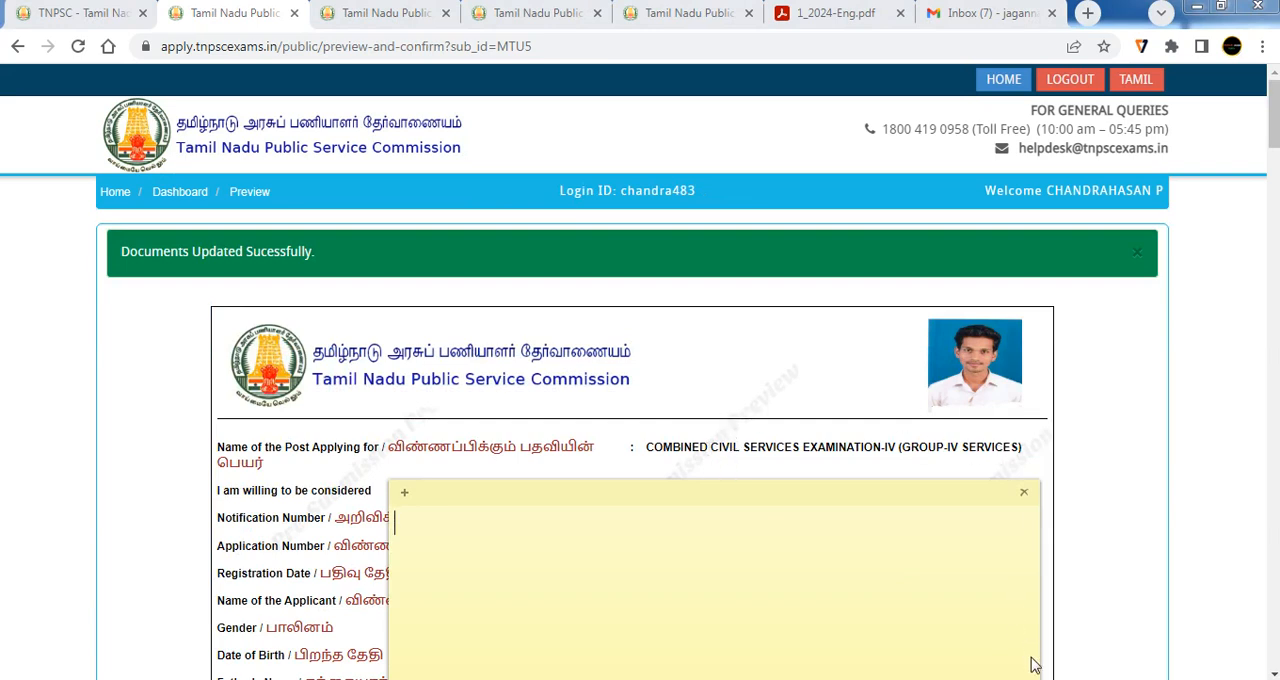
# Accept declarations 6 to 11 in the Declaration section of the application preview
pyautogui.scroll(-10, 1036, 666)
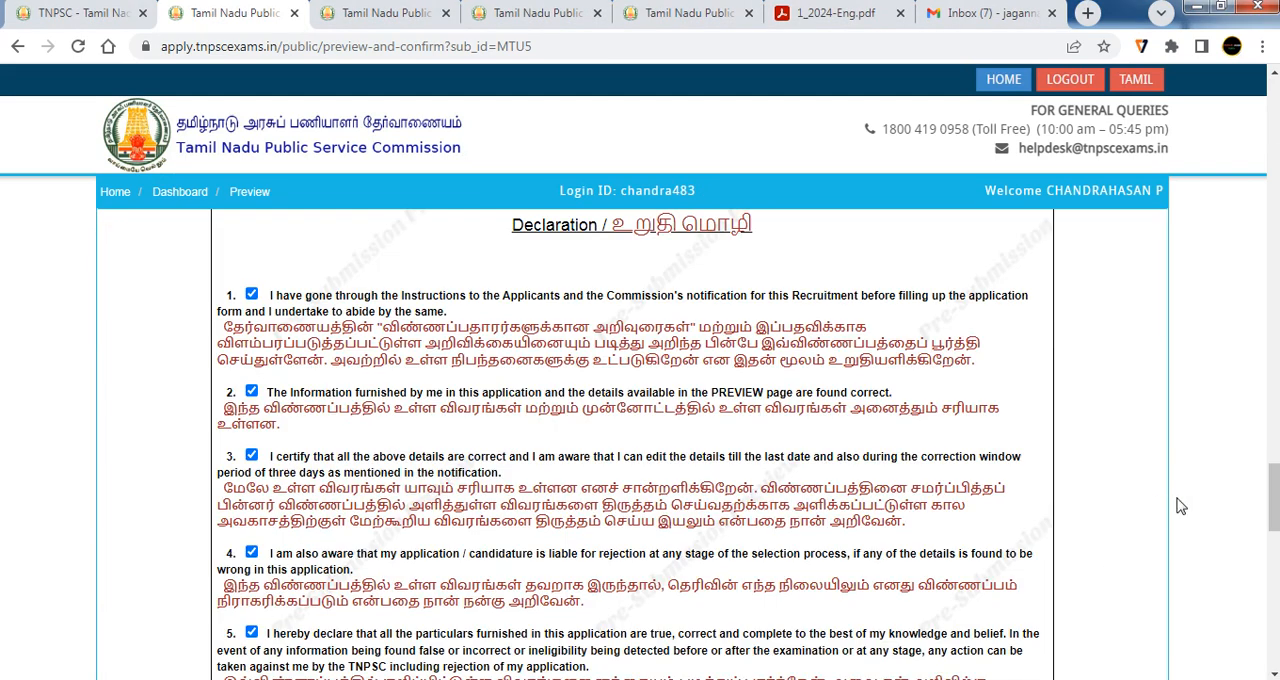
pyautogui.scroll(-1, 540, 390)
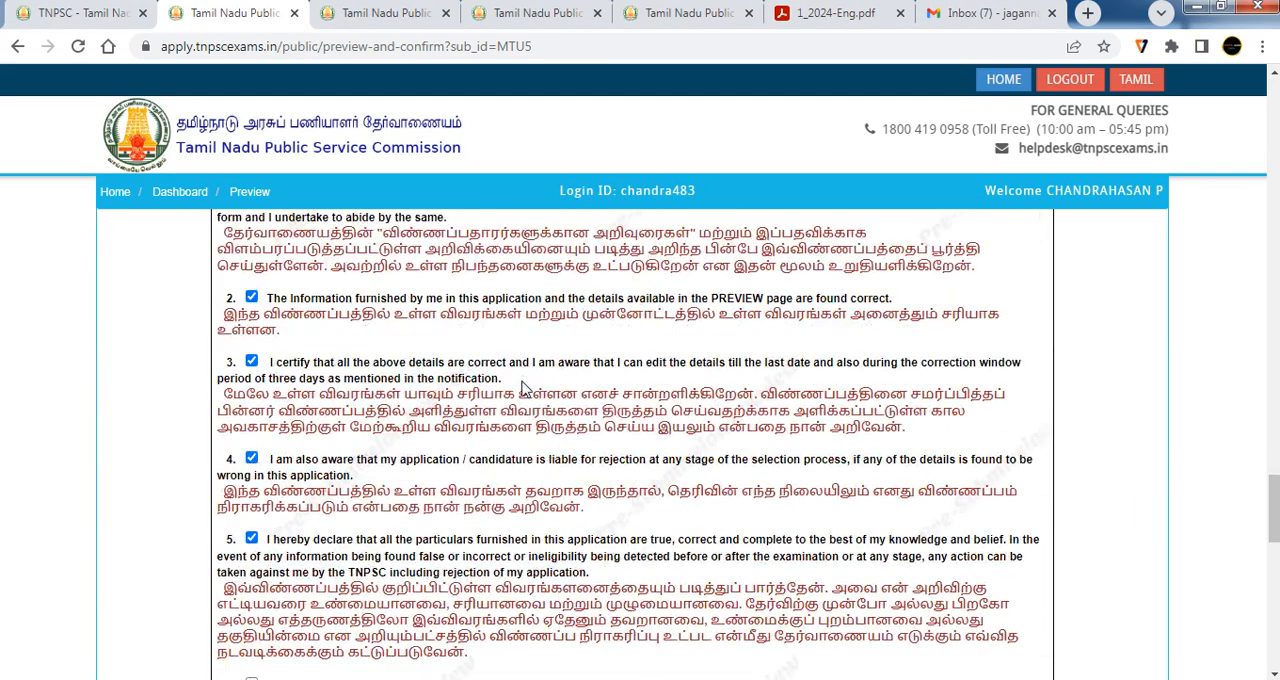
pyautogui.scroll(-1, 298, 524)
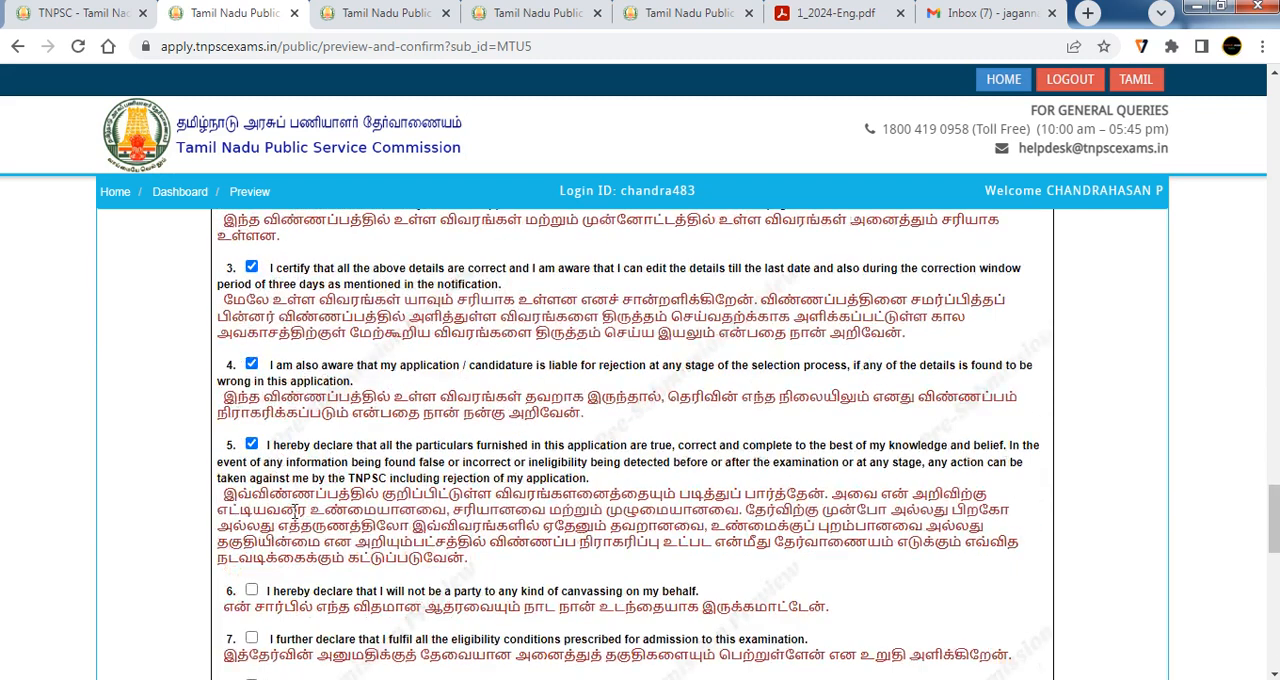
pyautogui.click(251, 590)
pyautogui.click(251, 637)
pyautogui.scroll(-2, 318, 542)
pyautogui.click(251, 497)
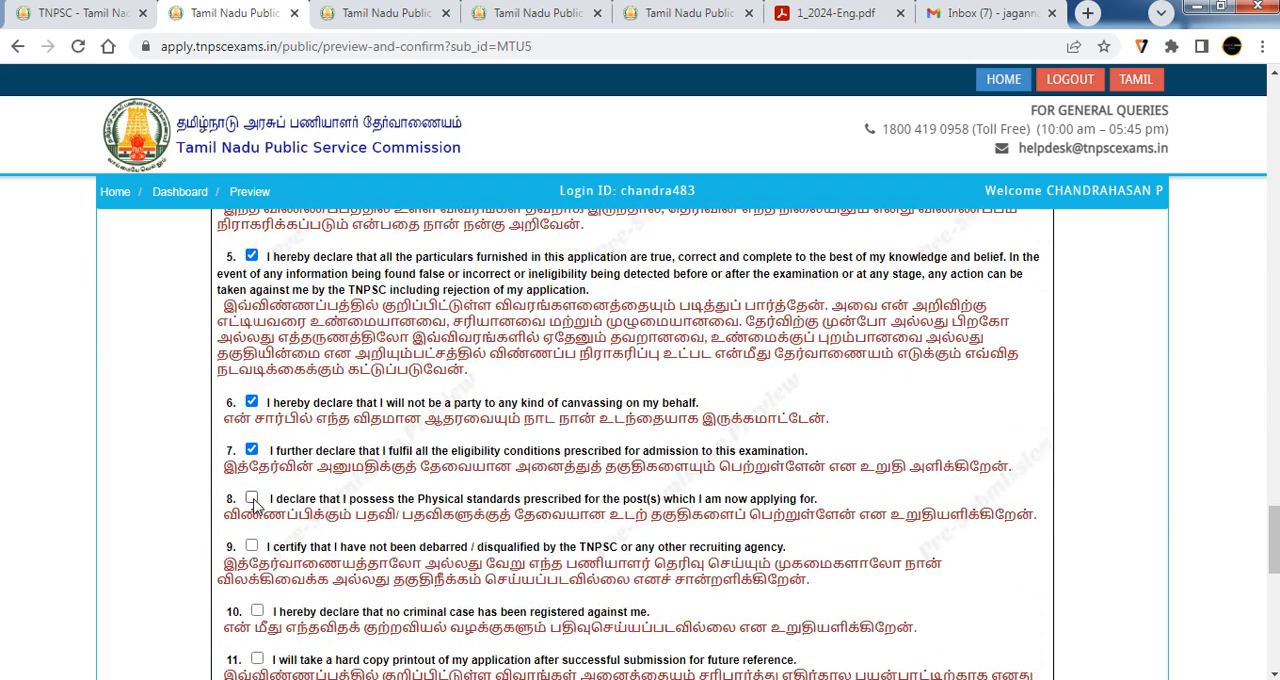
pyautogui.click(251, 546)
pyautogui.click(257, 610)
pyautogui.click(257, 660)
pyautogui.scroll(-10, 1040, 672)
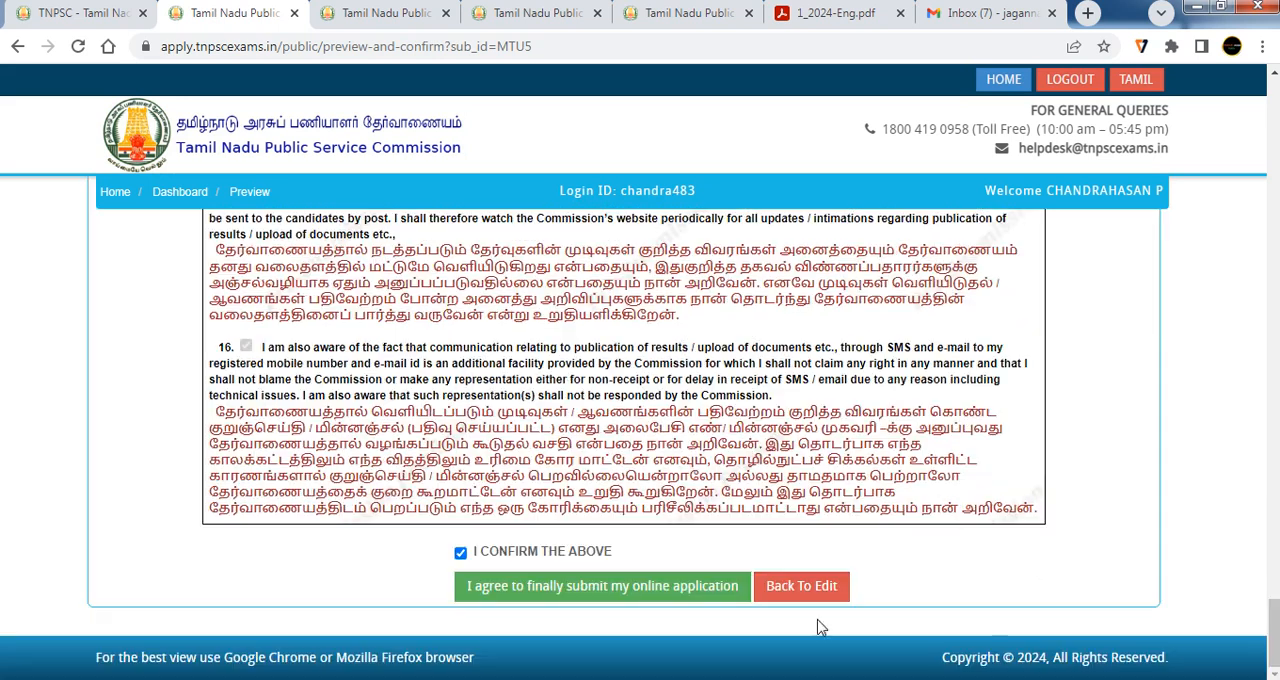